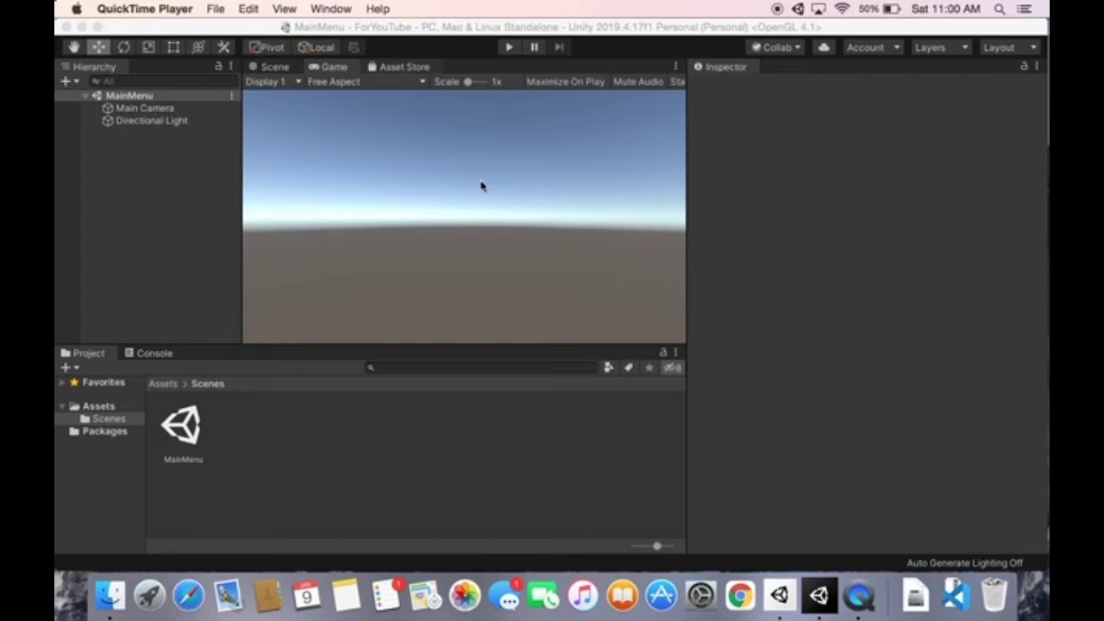
- Add a UI Canvas with EventSystem to the scene and start renaming it MainMenu
left_click(155, 159)
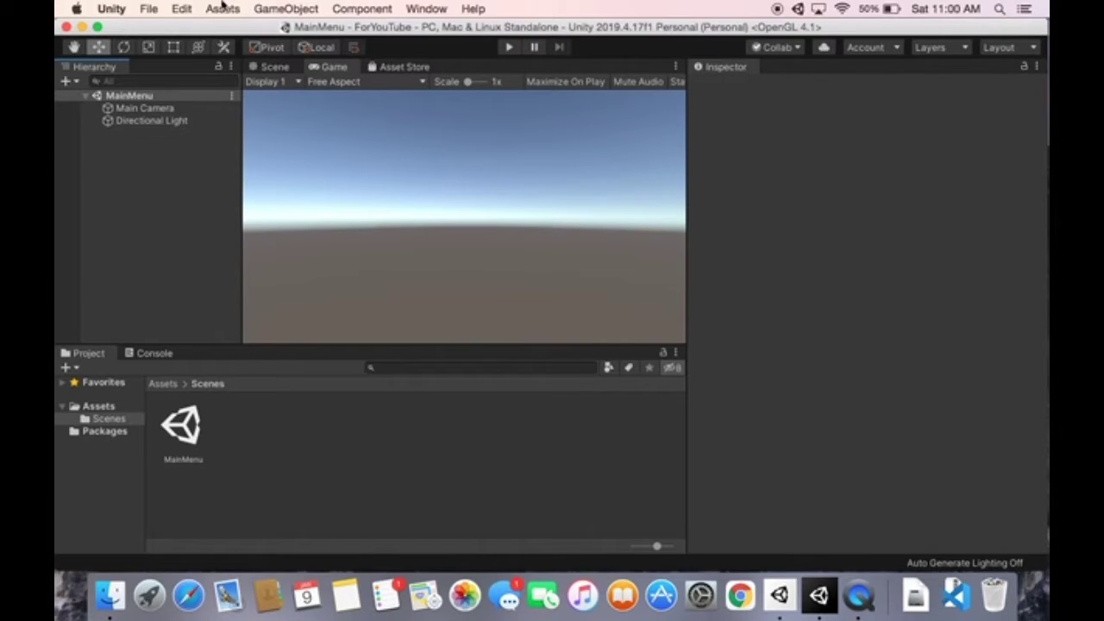
left_click(285, 8)
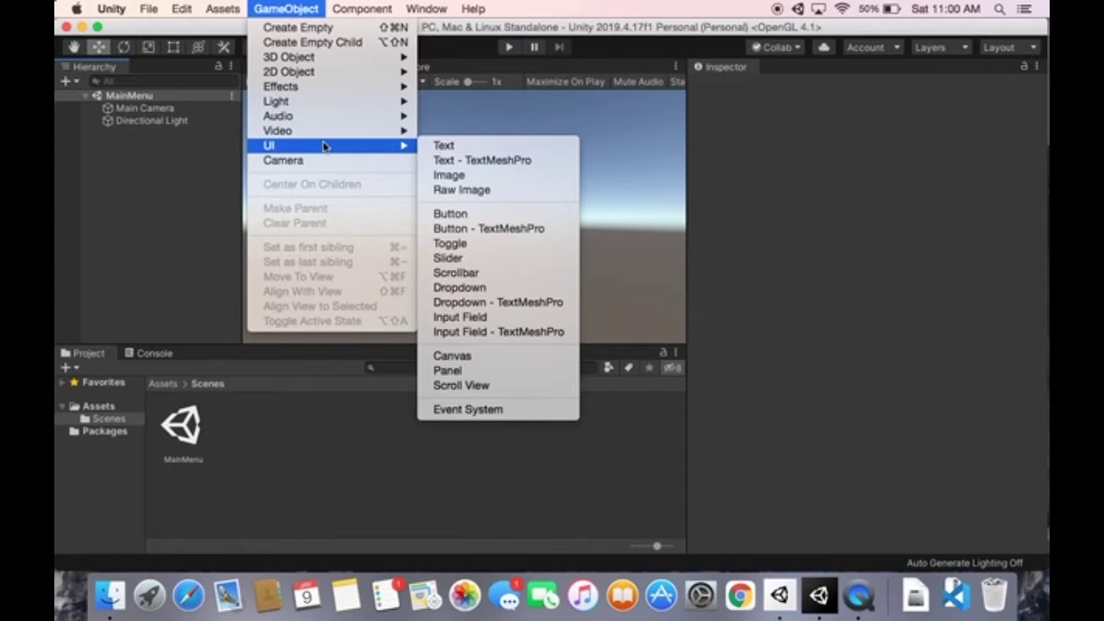
mouse_move(284, 145)
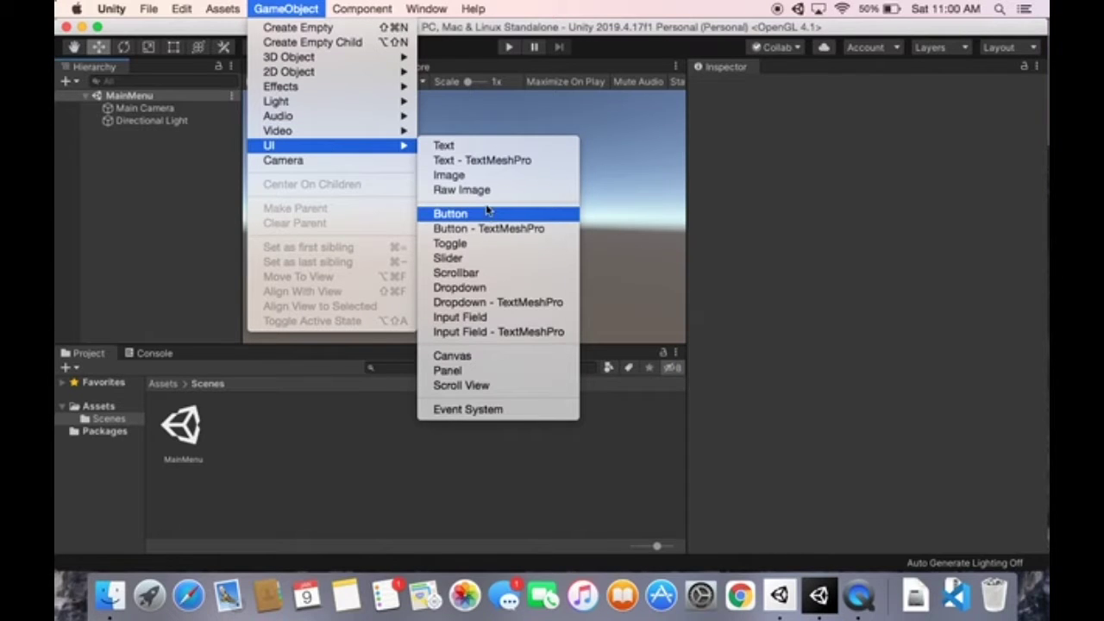
left_click(509, 358)
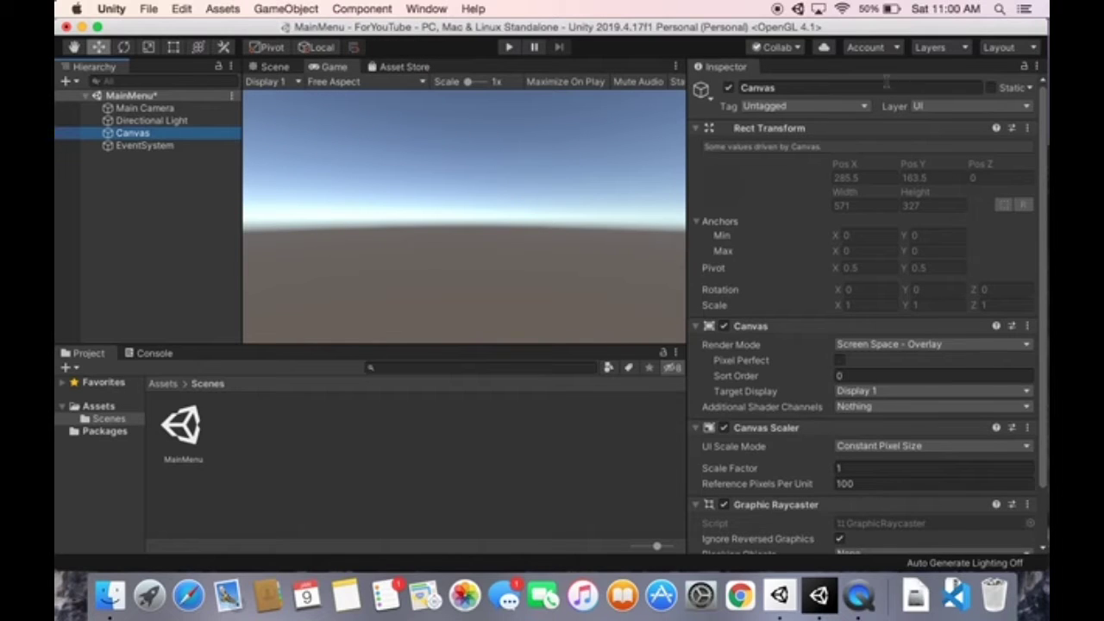
left_click(884, 86)
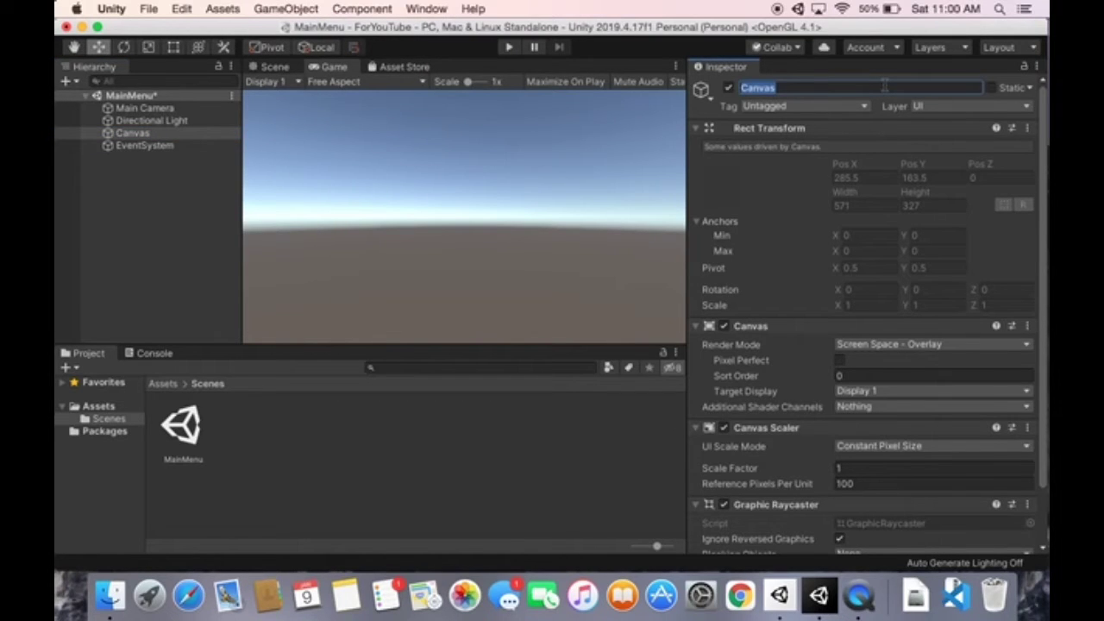
key("BackSpace")
type("M")
type("ainM")
type("en")
type("u")
- Confirm the canvas name MainMenu and add a UI Button inside it
left_click(277, 465)
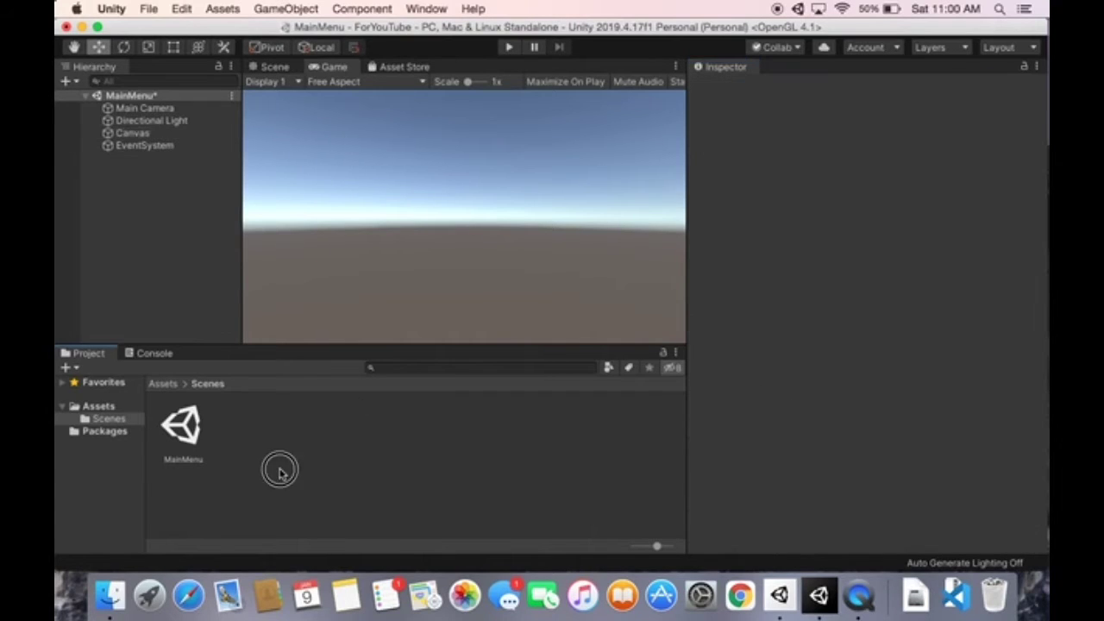
left_click(181, 133)
left_click(290, 7)
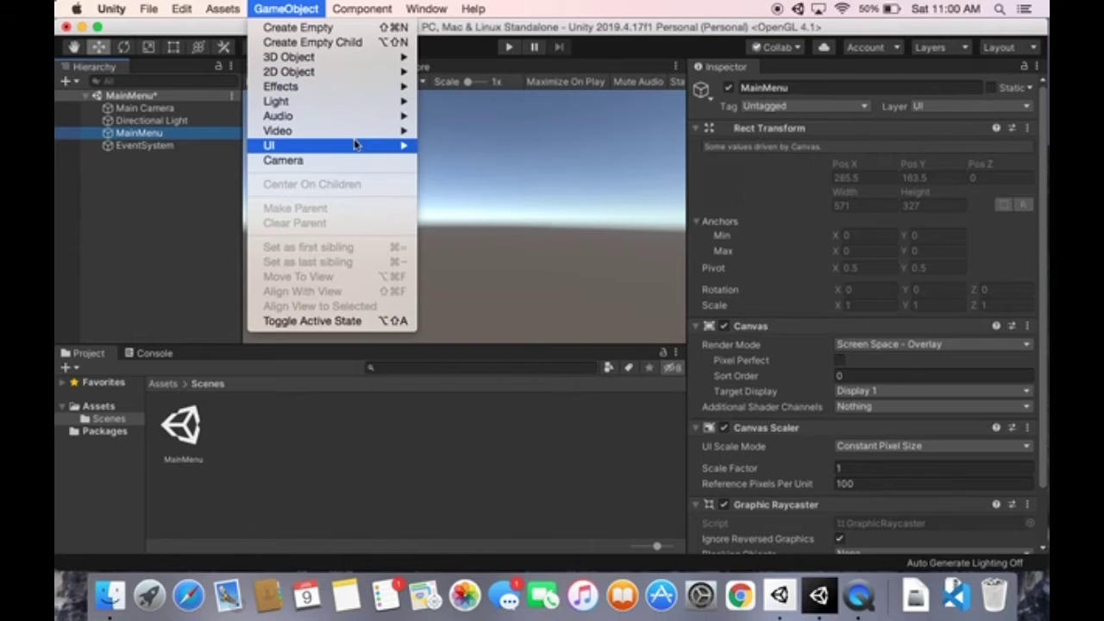
mouse_move(328, 145)
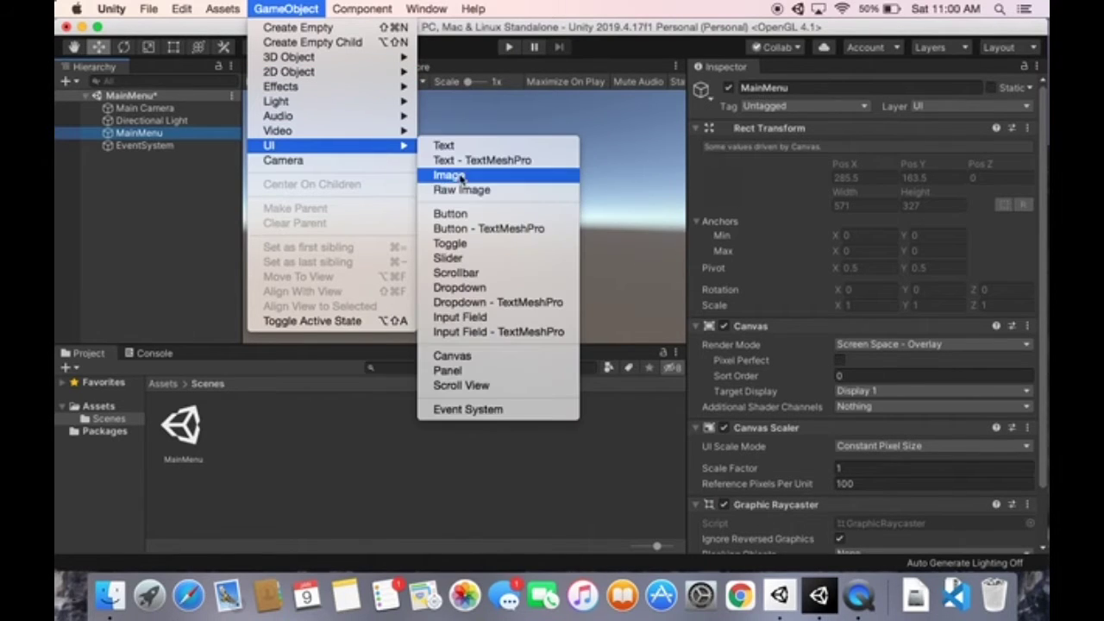
left_click(450, 213)
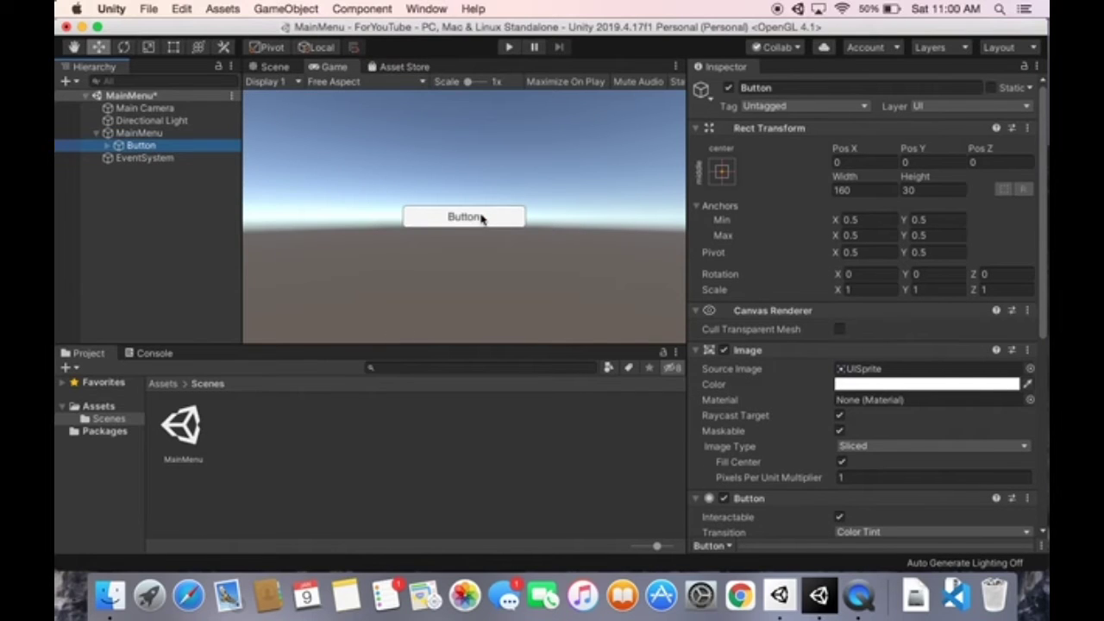
left_click(792, 88)
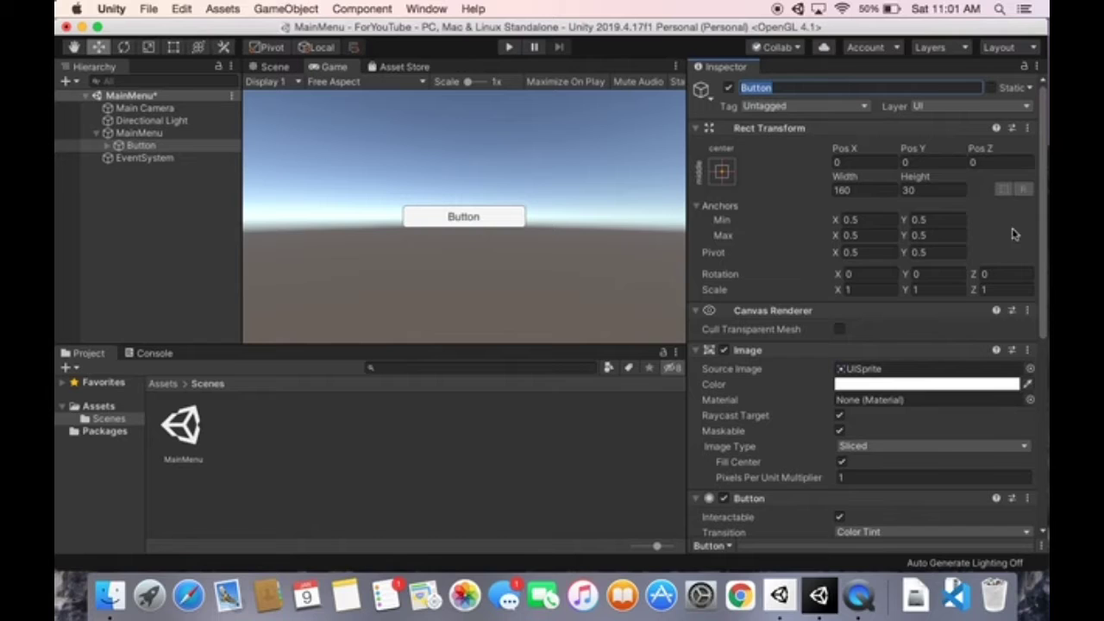
- Position the button at Pos X -180, Pos Y -11
left_click(853, 160)
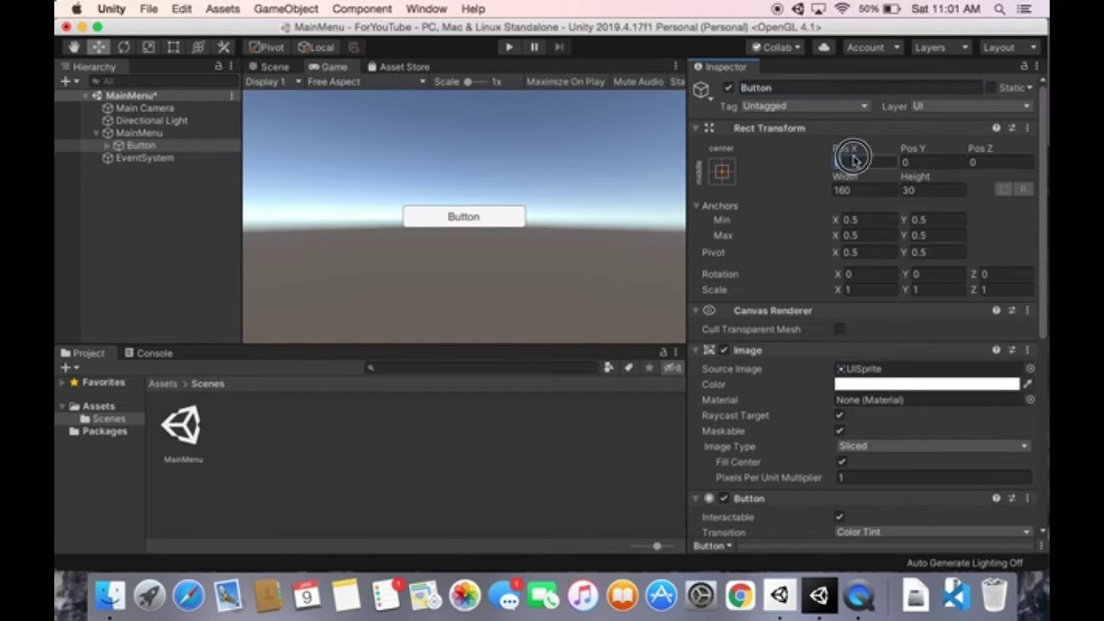
key("BackSpace")
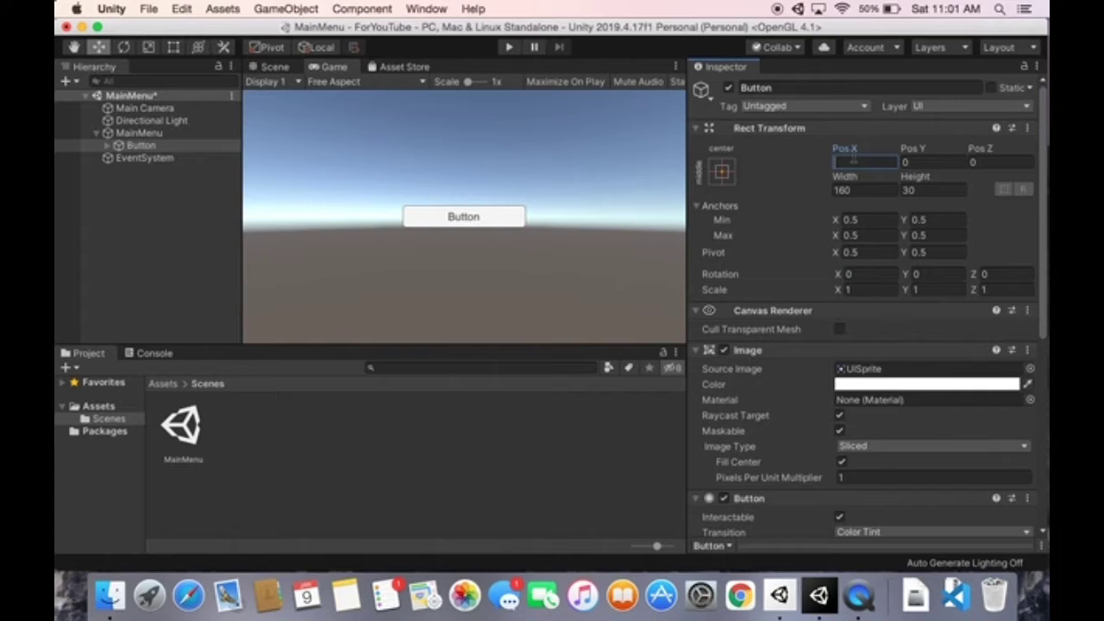
type("-1")
type("80")
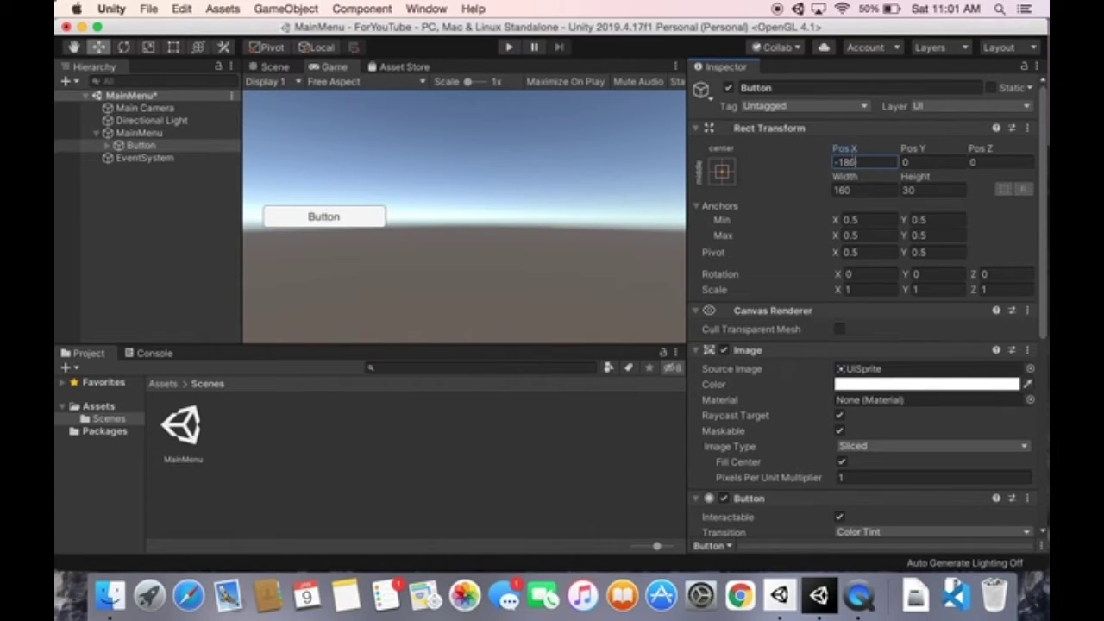
left_click(906, 162)
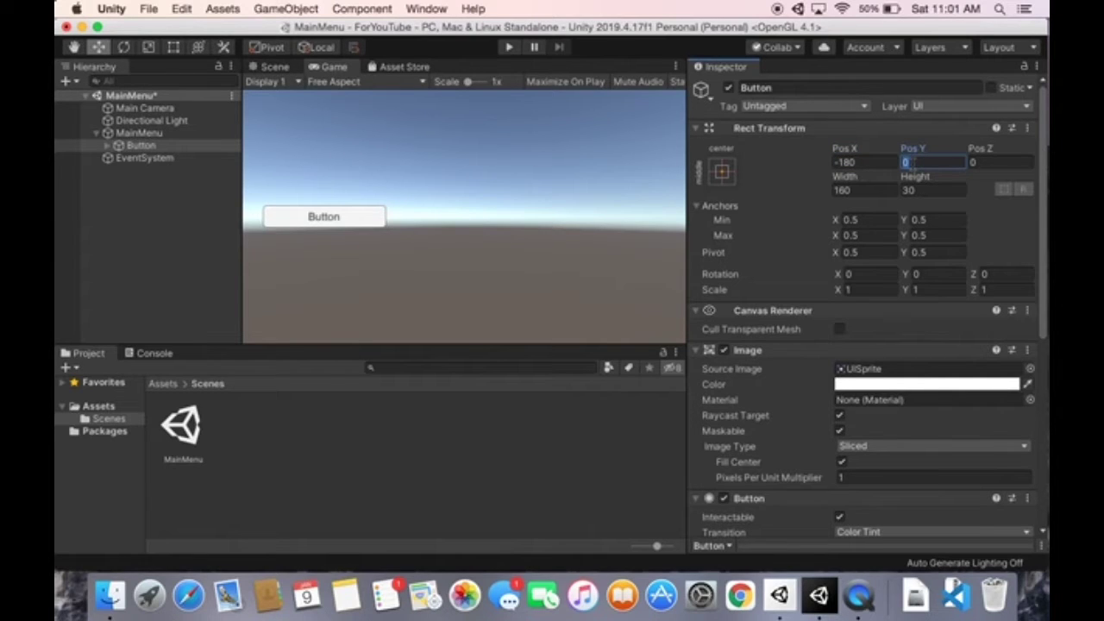
key("BackSpace")
type("-11")
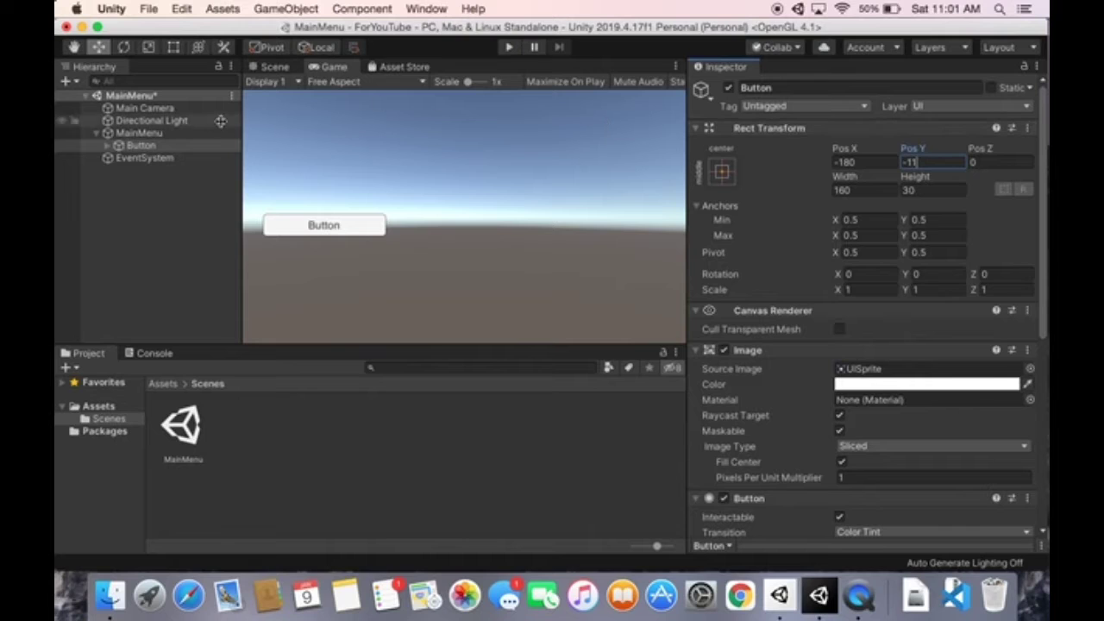
left_click(106, 147)
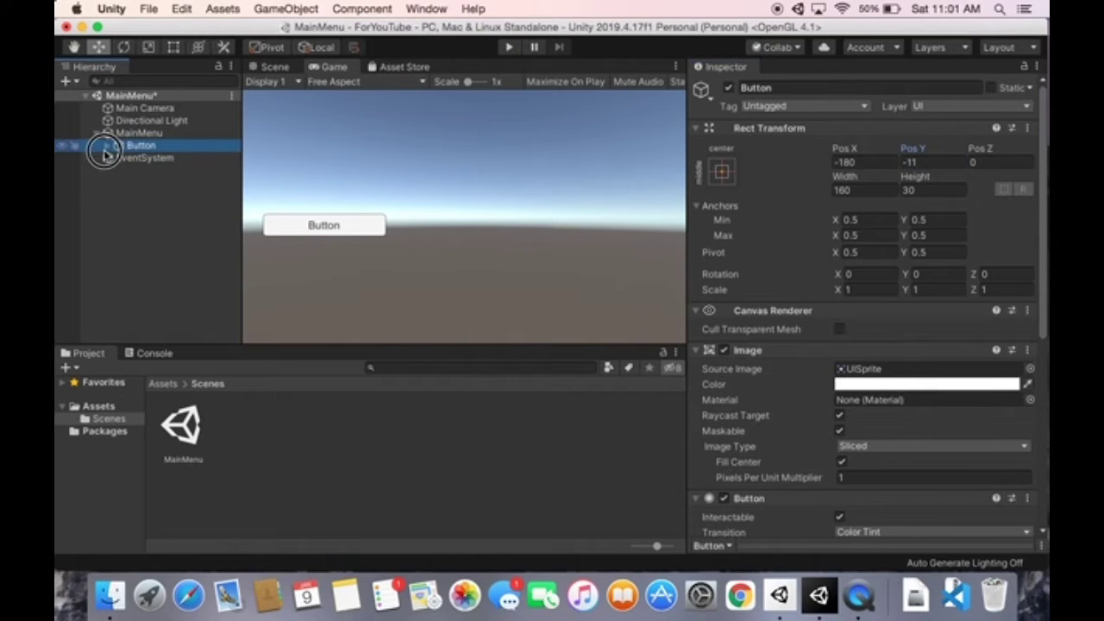
- Change the button's Text child label from 'Button' to 'ZOMBIE MODE'
left_click(134, 160)
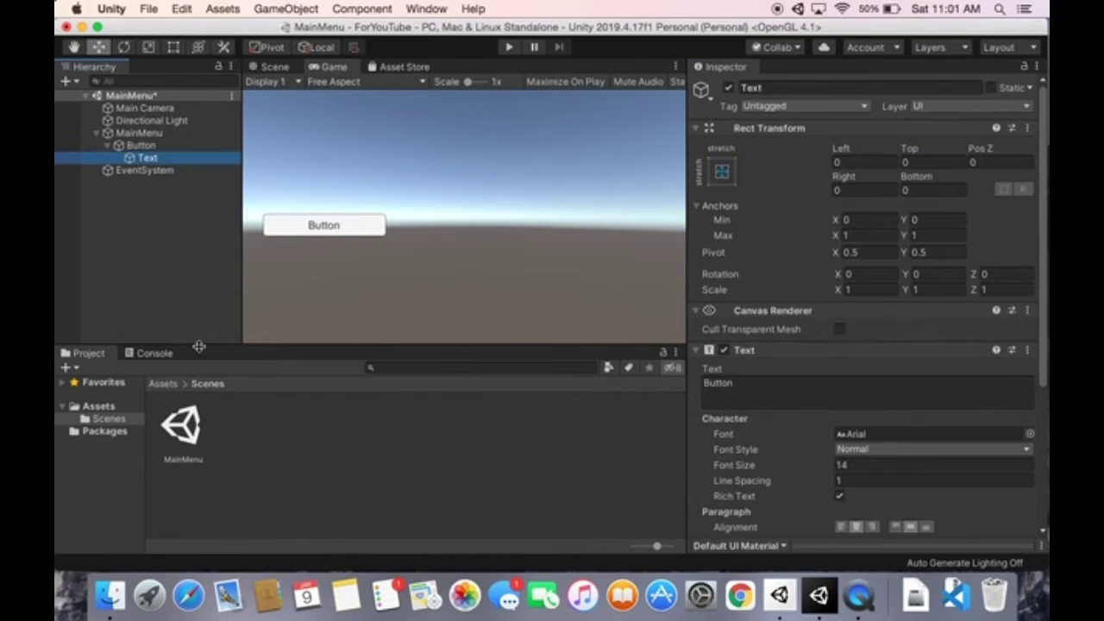
left_click(752, 390)
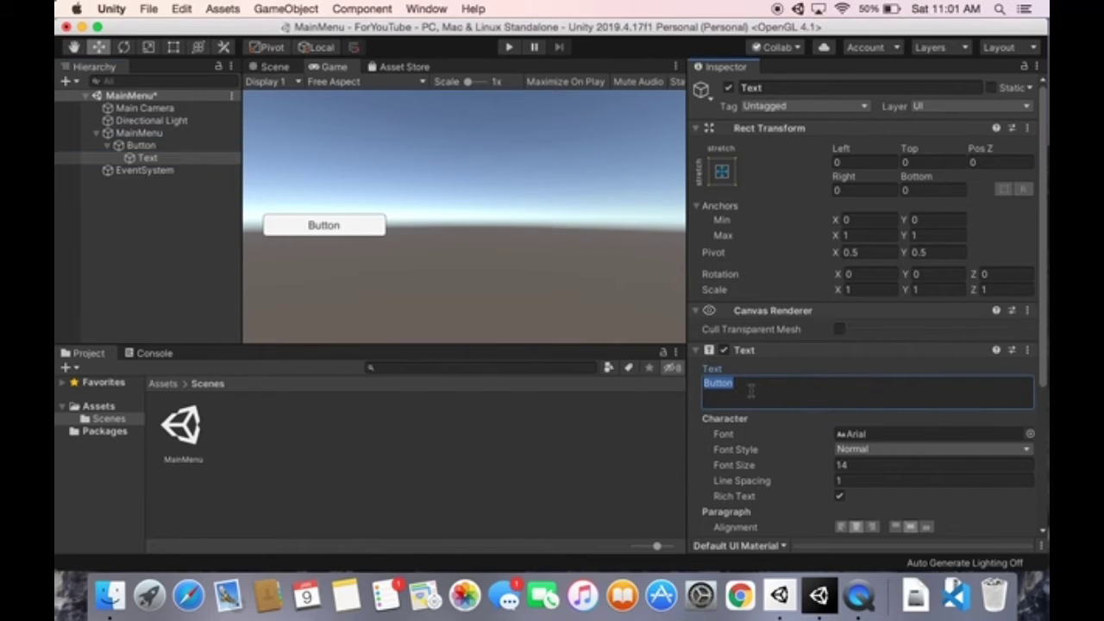
key("BackSpace")
type("Z")
type("OM")
type("B")
type("I")
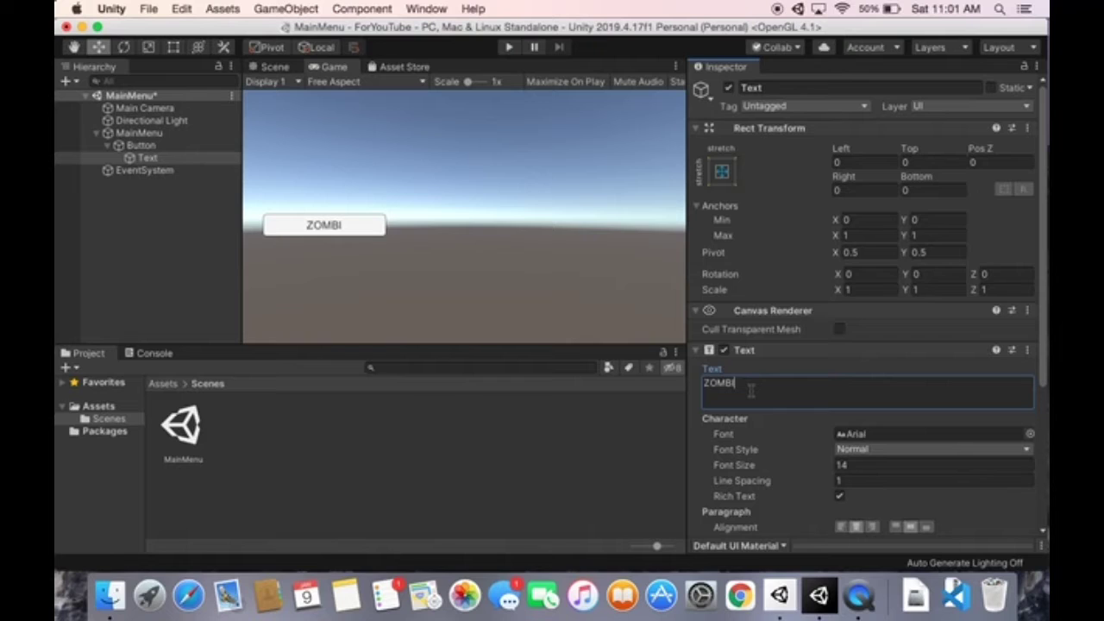
type("E")
type(" M")
type("ODE")
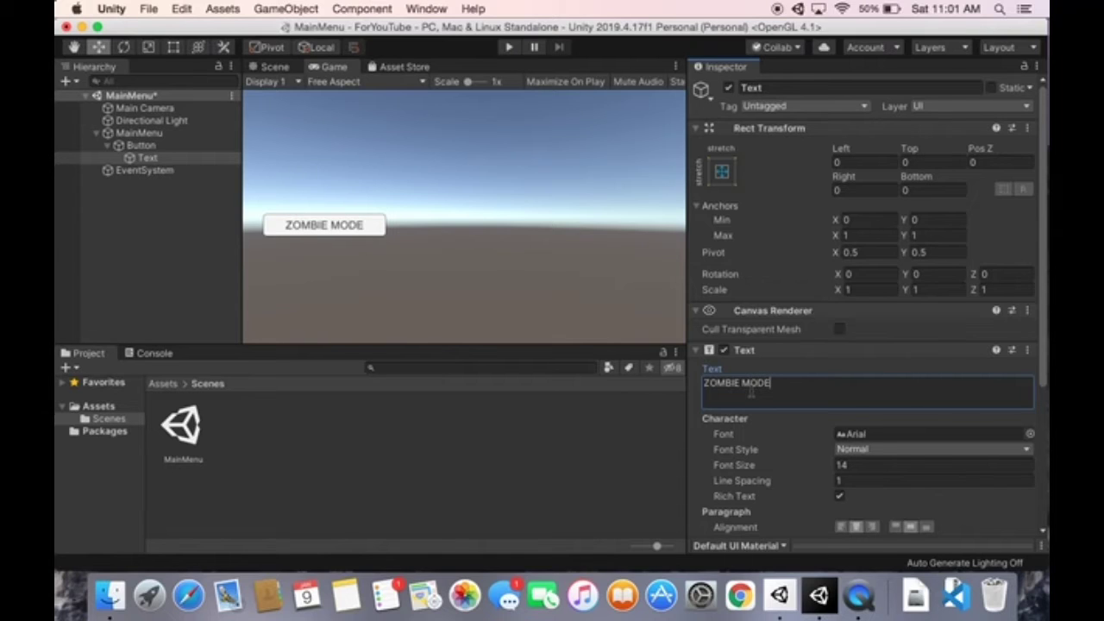
left_click(520, 459)
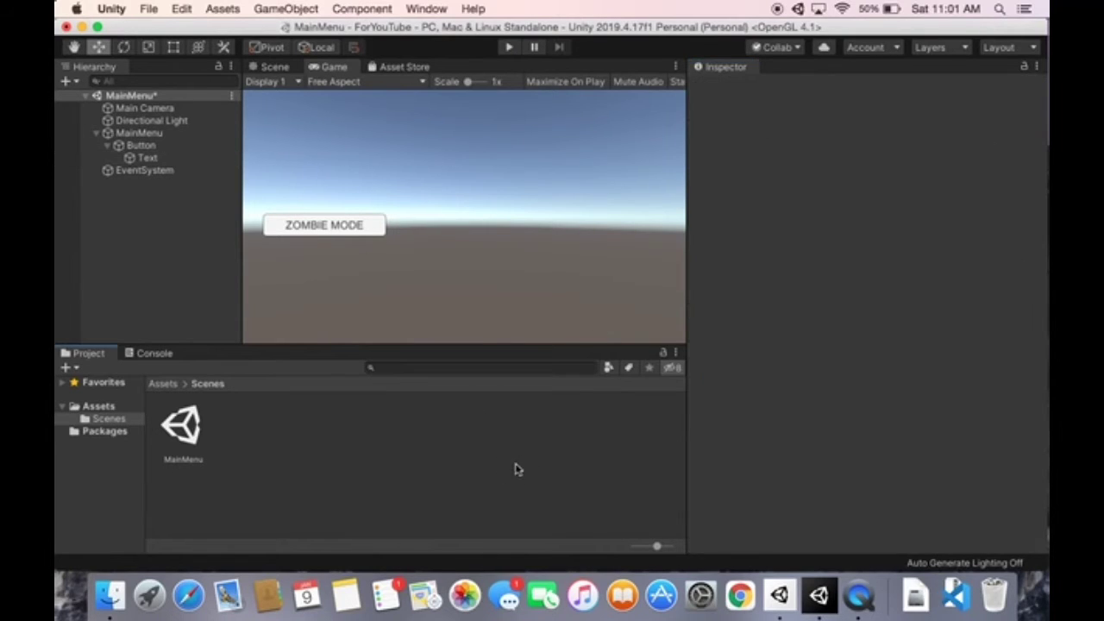
left_click(138, 158)
left_click(111, 145)
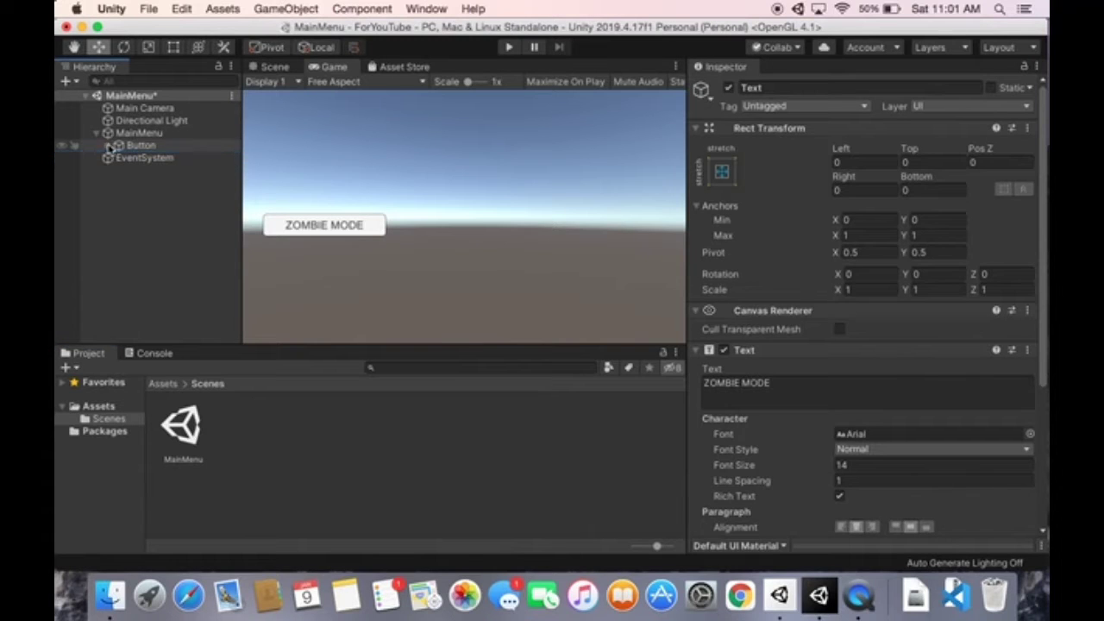
left_click(138, 134)
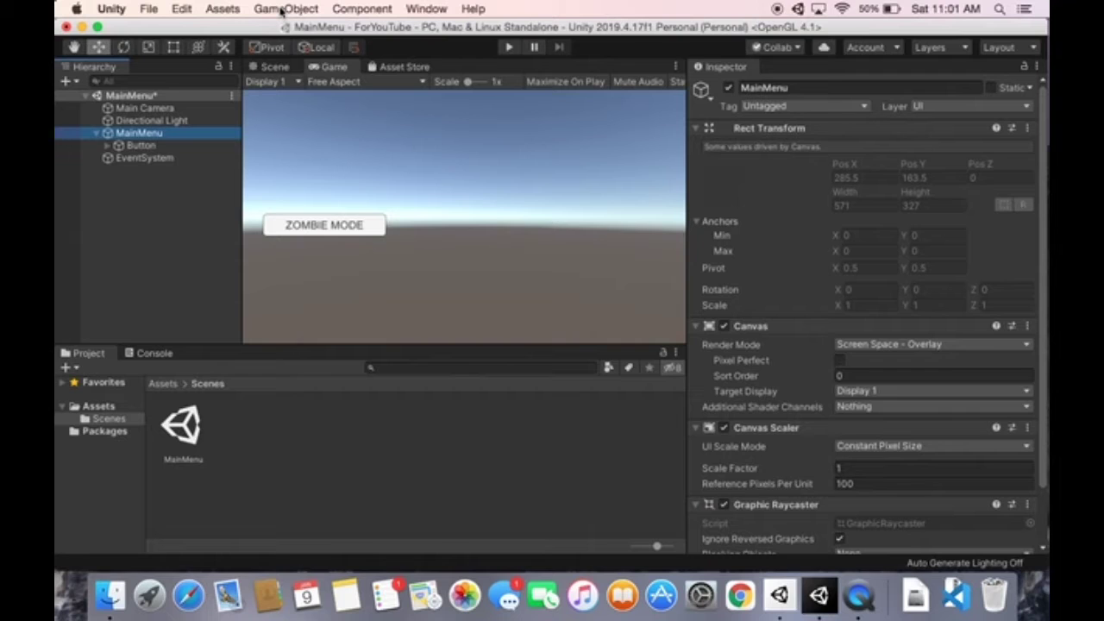
- Add a second Button to MainMenu at Pos X 180, Pos Y -11
left_click(281, 11)
mouse_move(330, 145)
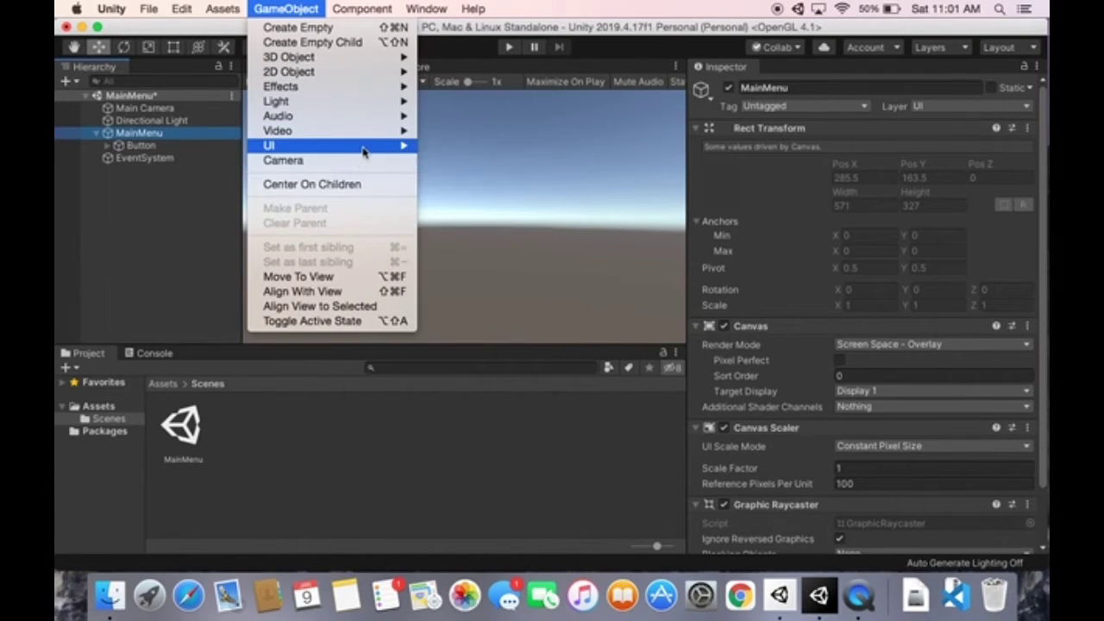
left_click(475, 213)
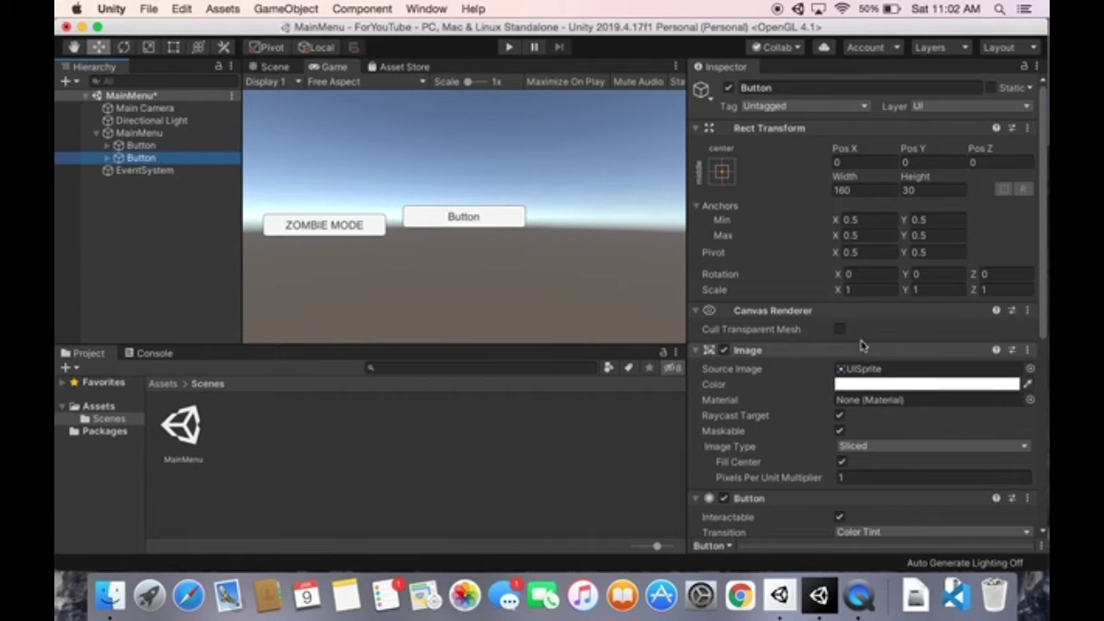
left_click(871, 162)
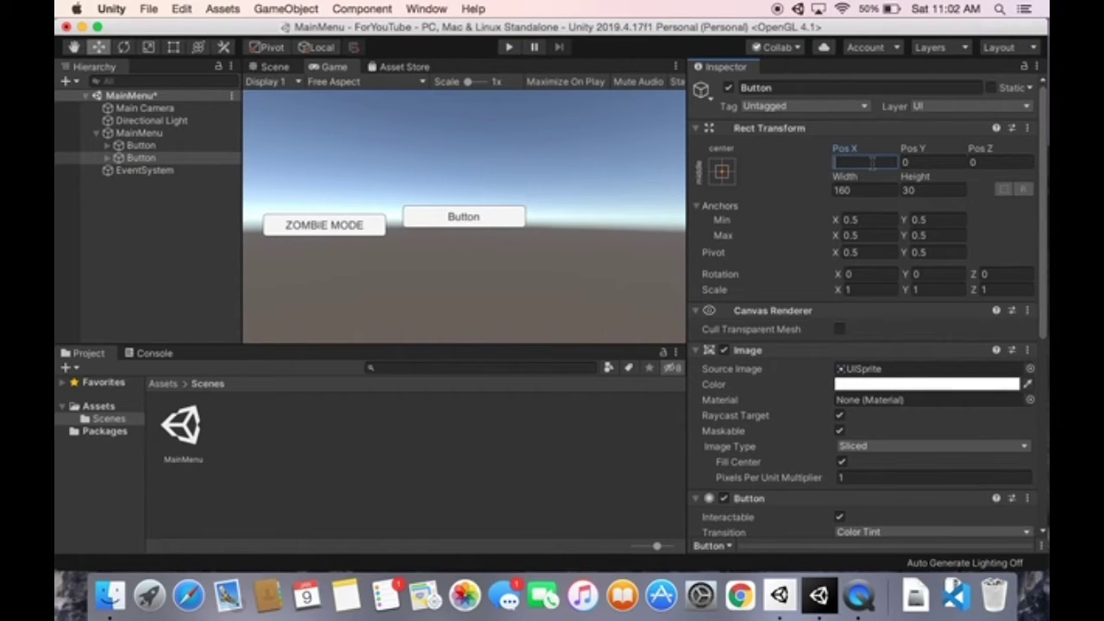
type("18")
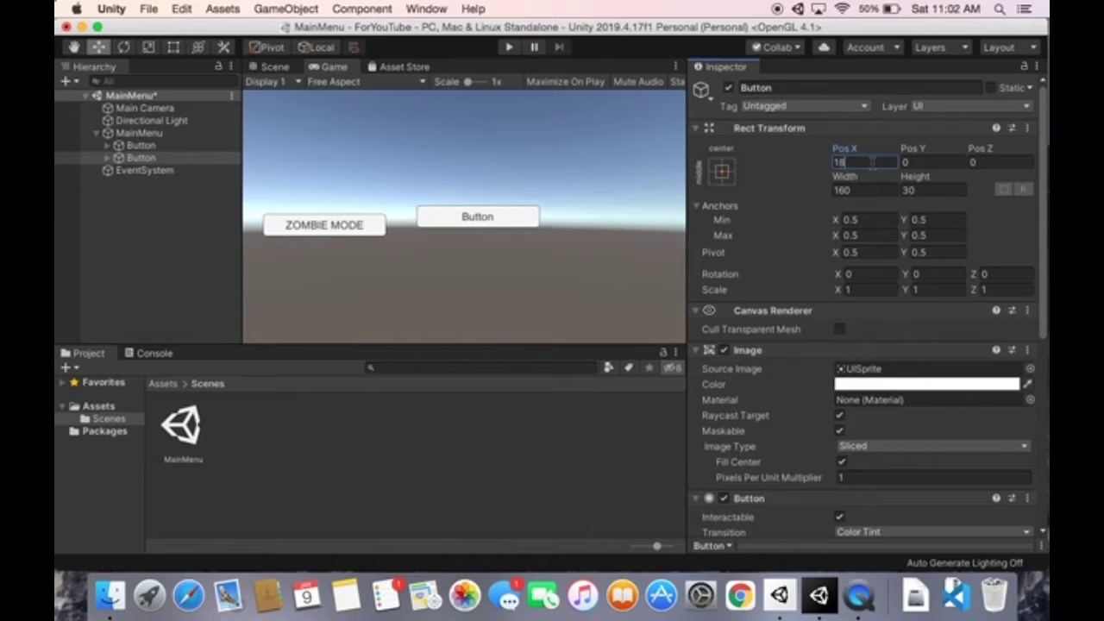
type("0")
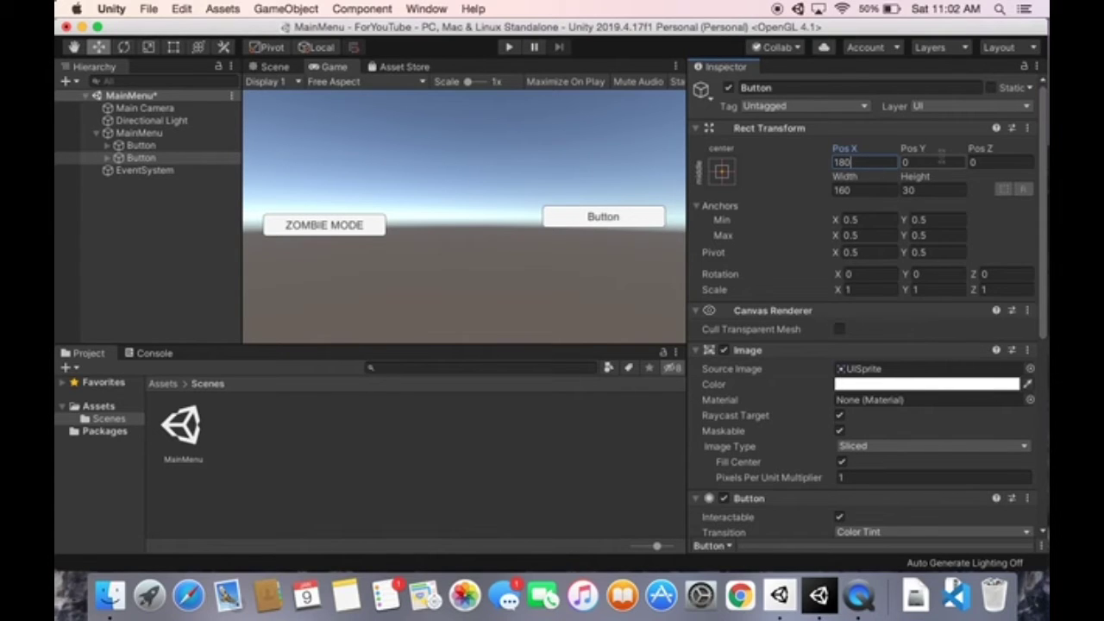
left_click(941, 162)
key("BackSpace")
type("-11")
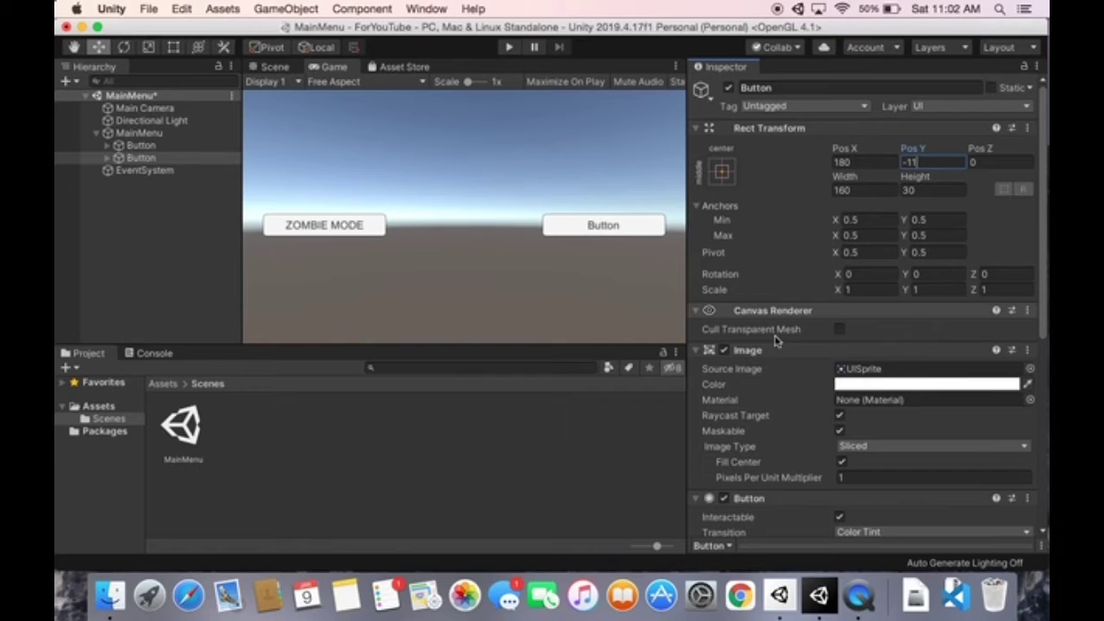
- Replace the second button's Text label with 'STORY MODE'
left_click(114, 158)
left_click(130, 172)
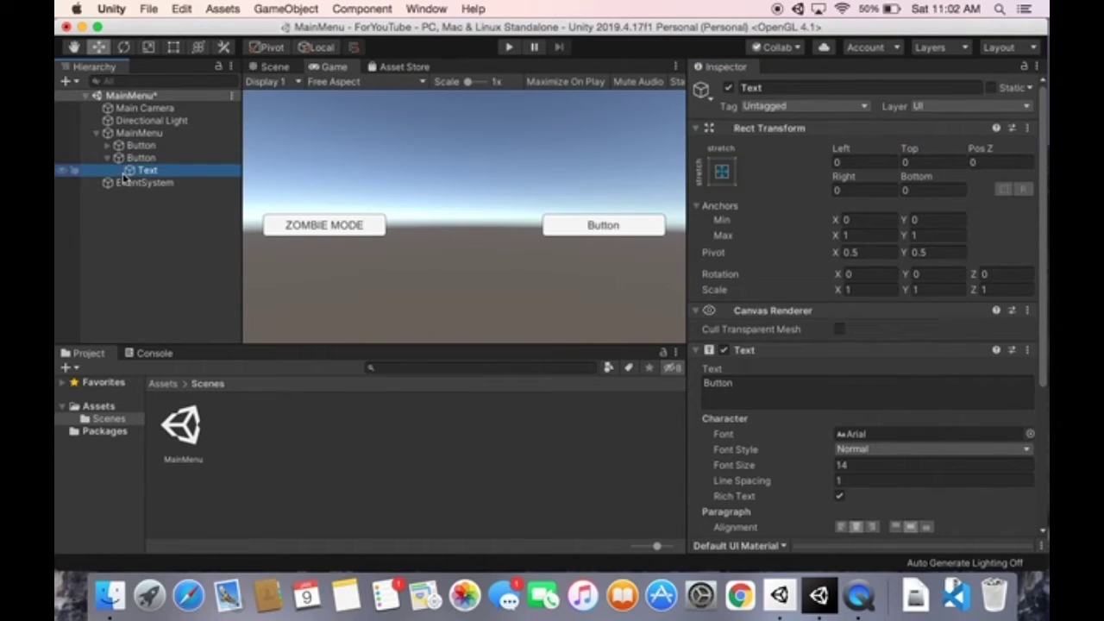
left_click(774, 401)
key("BackSpace")
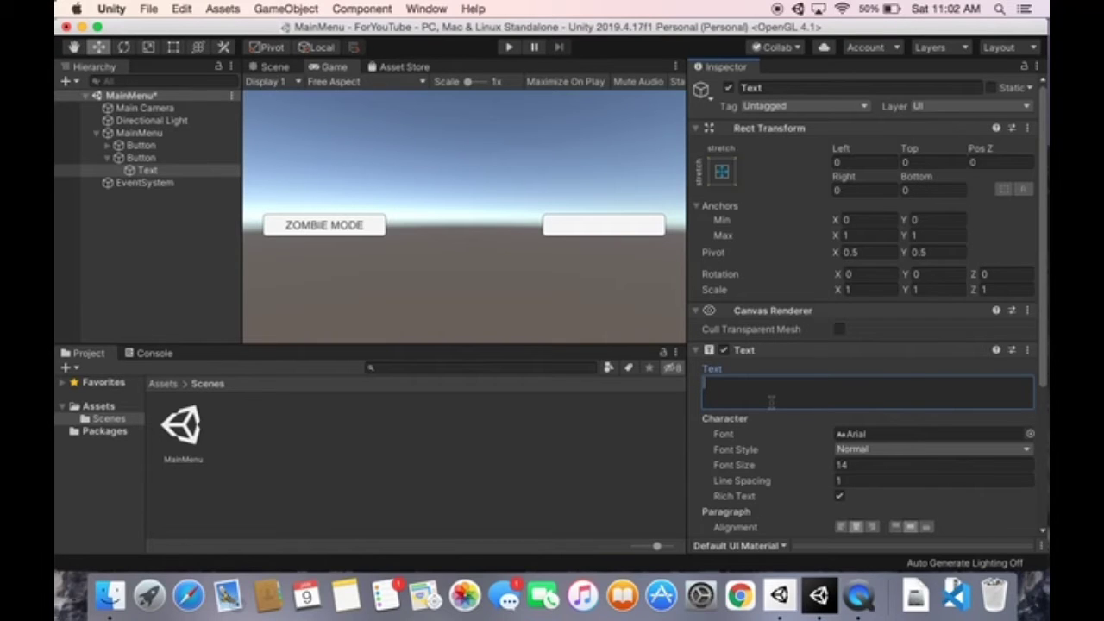
type("D")
key("BackSpace")
type("S")
type("T")
type("ORY ")
type("M")
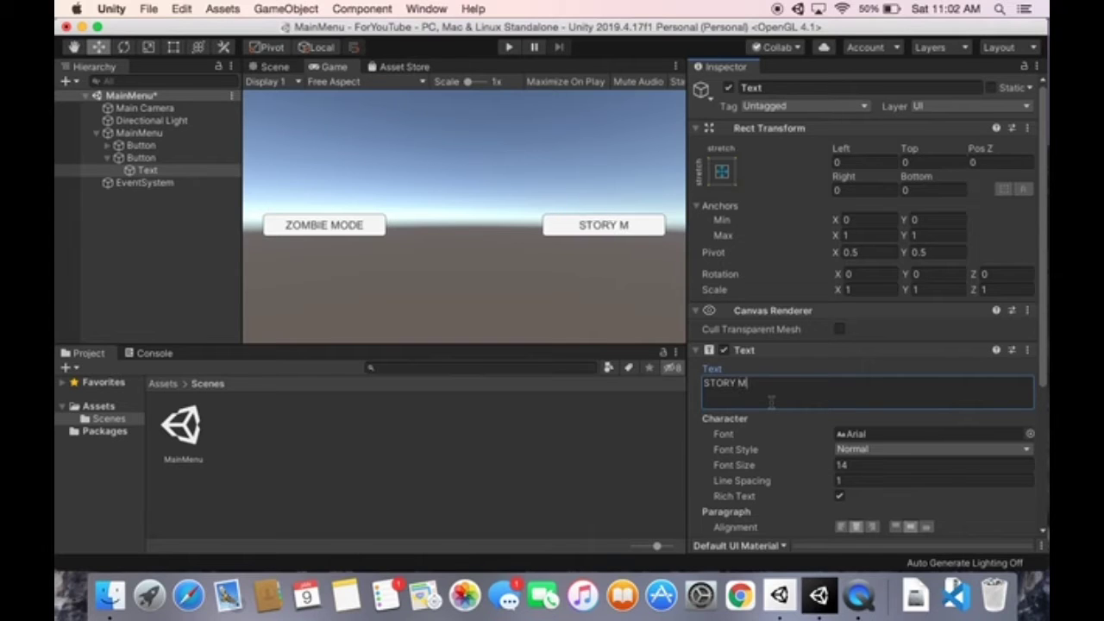
type("O")
type("DE")
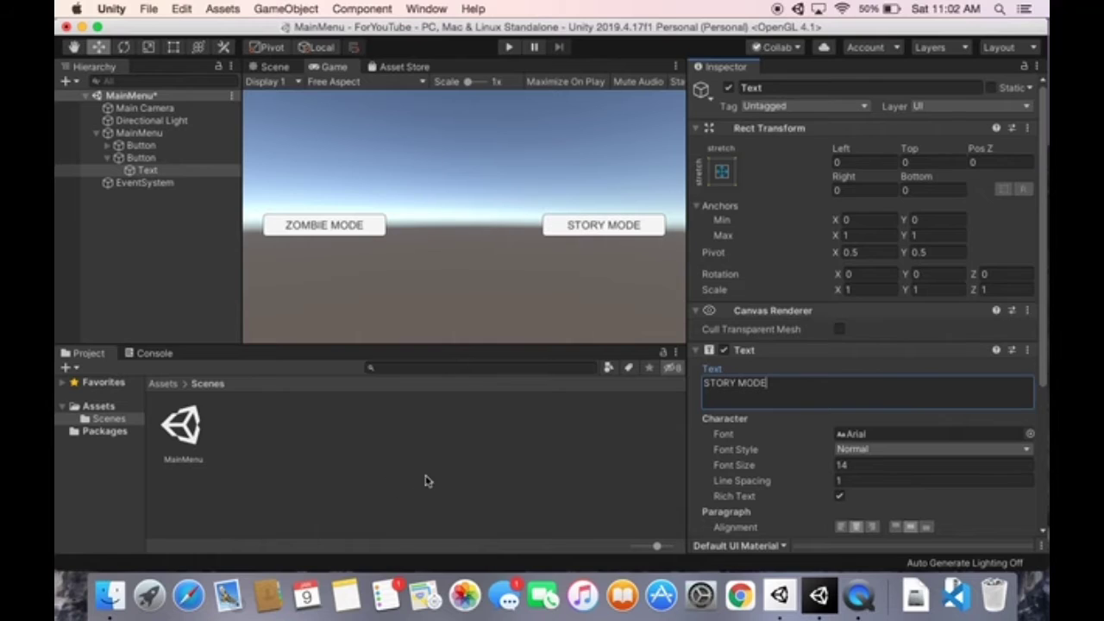
left_click(425, 481)
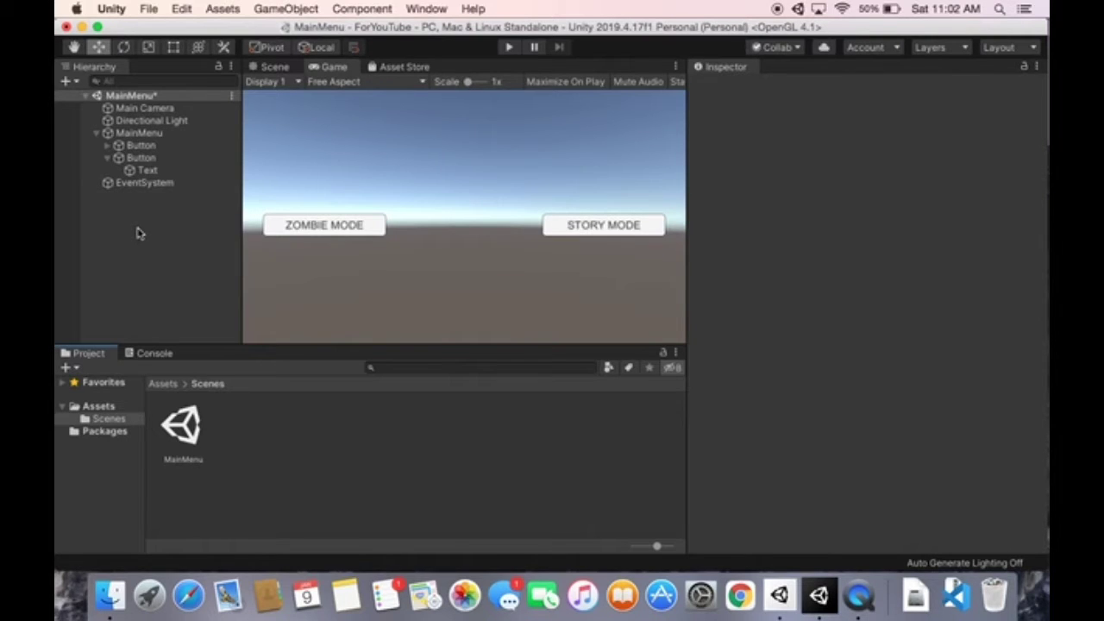
left_click(154, 147)
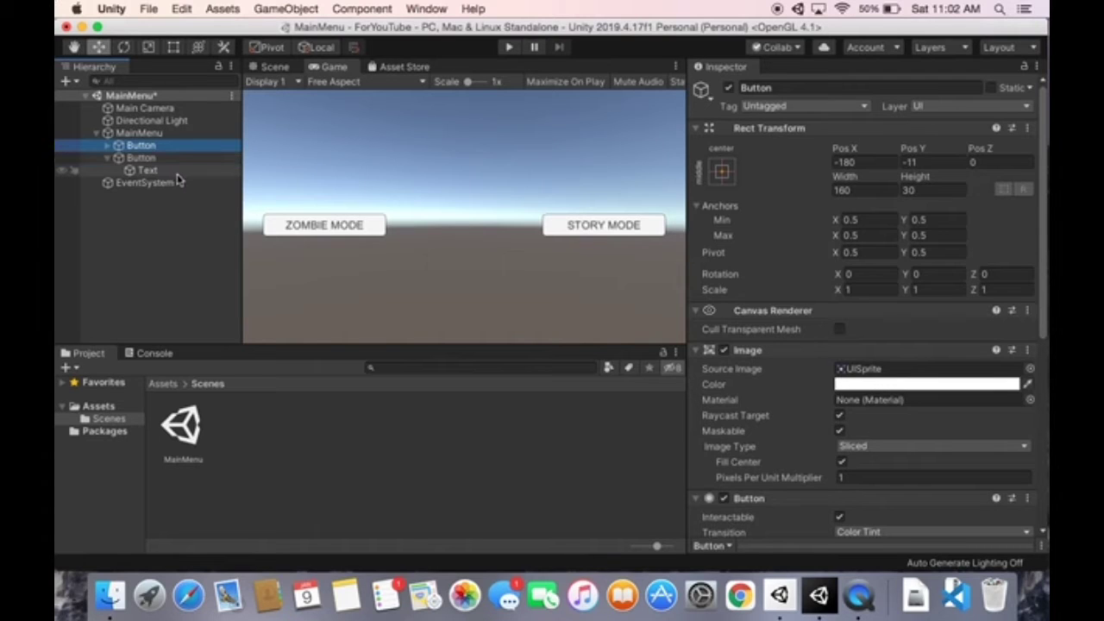
left_click(172, 159)
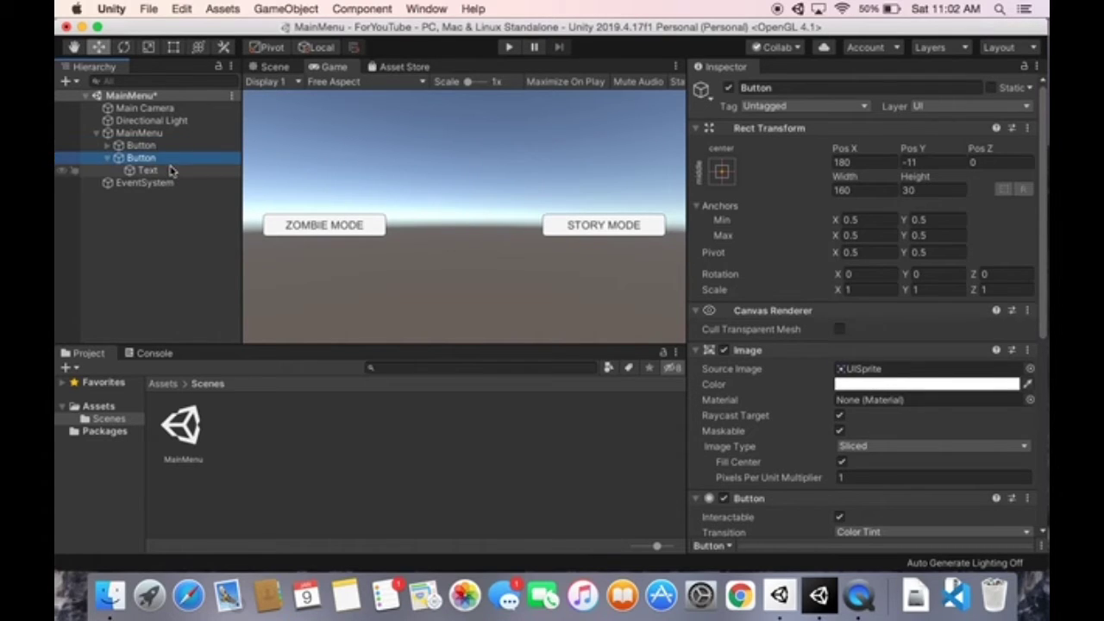
left_click(159, 170)
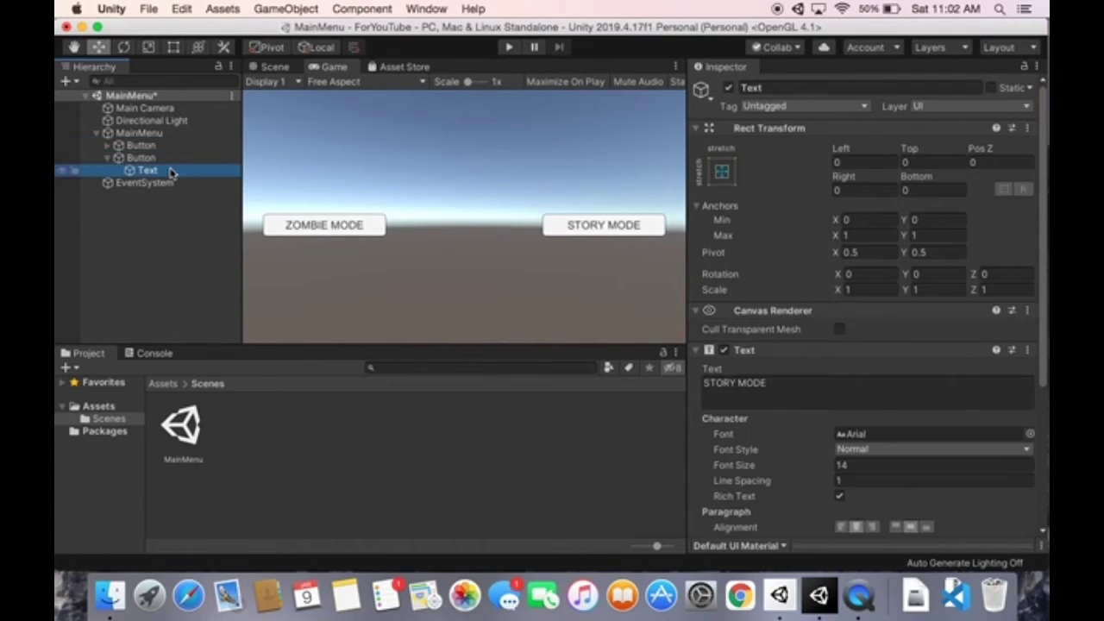
left_click(105, 160)
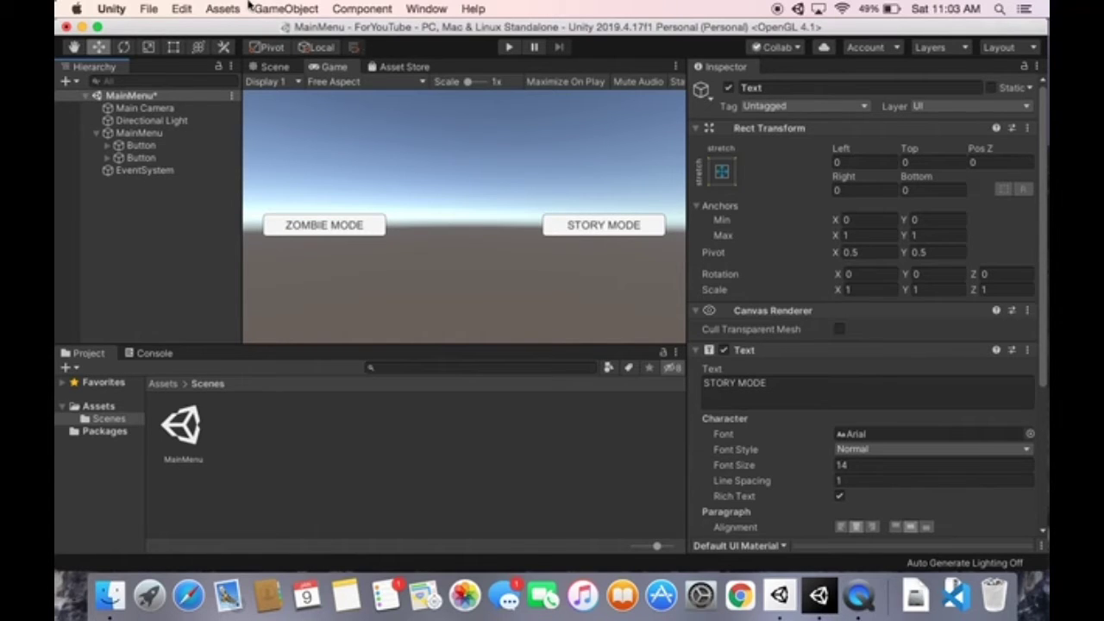
- Add a UI Text element to the MainMenu canvas
left_click(164, 134)
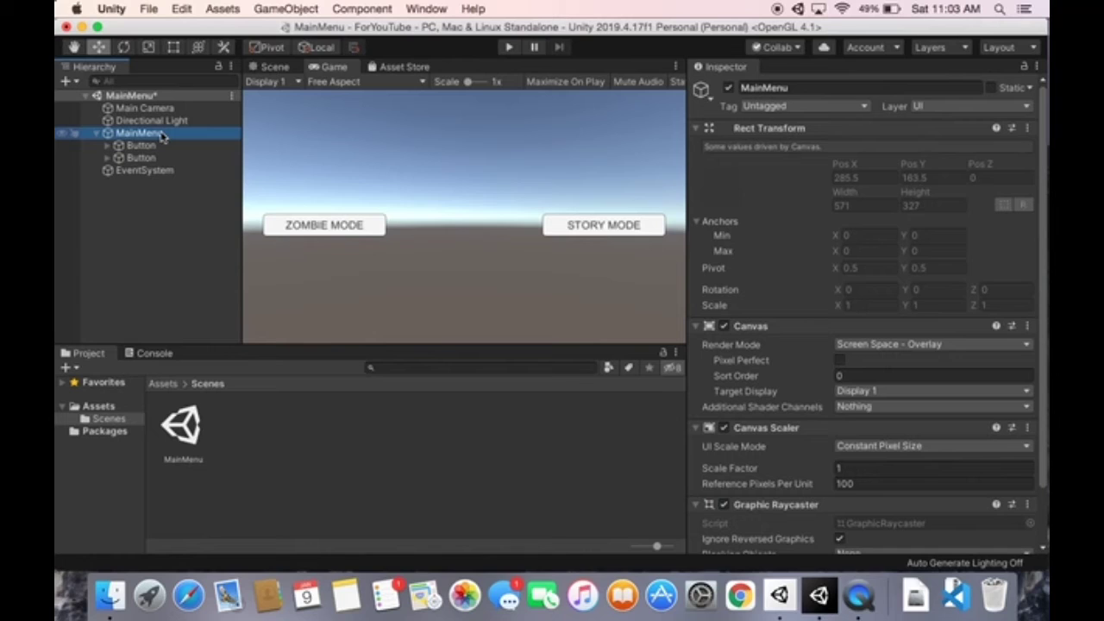
left_click(230, 8)
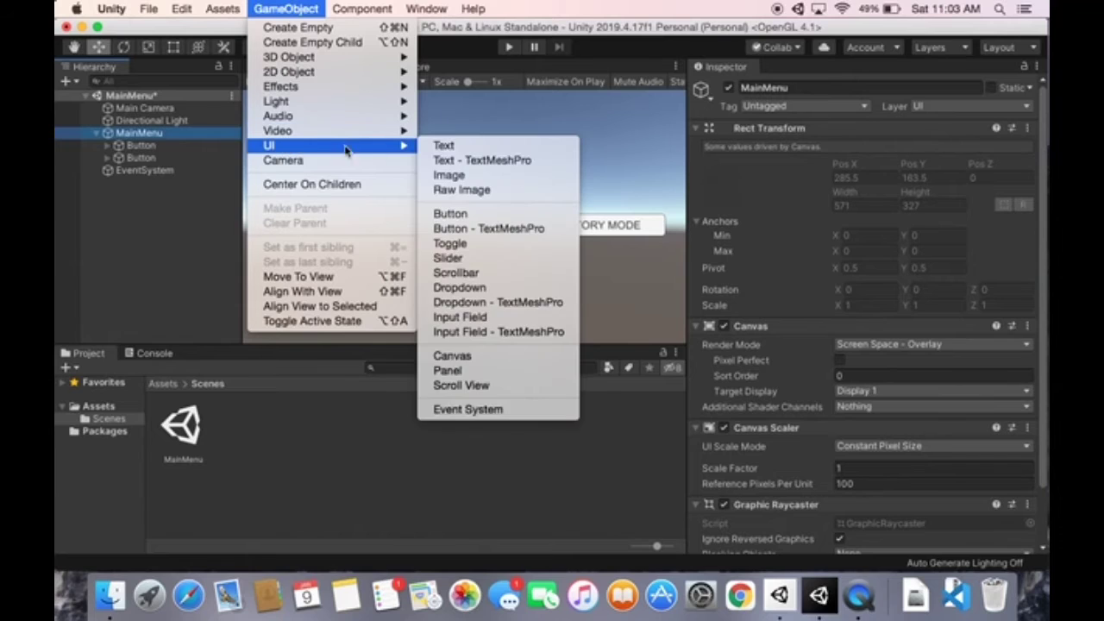
mouse_move(332, 146)
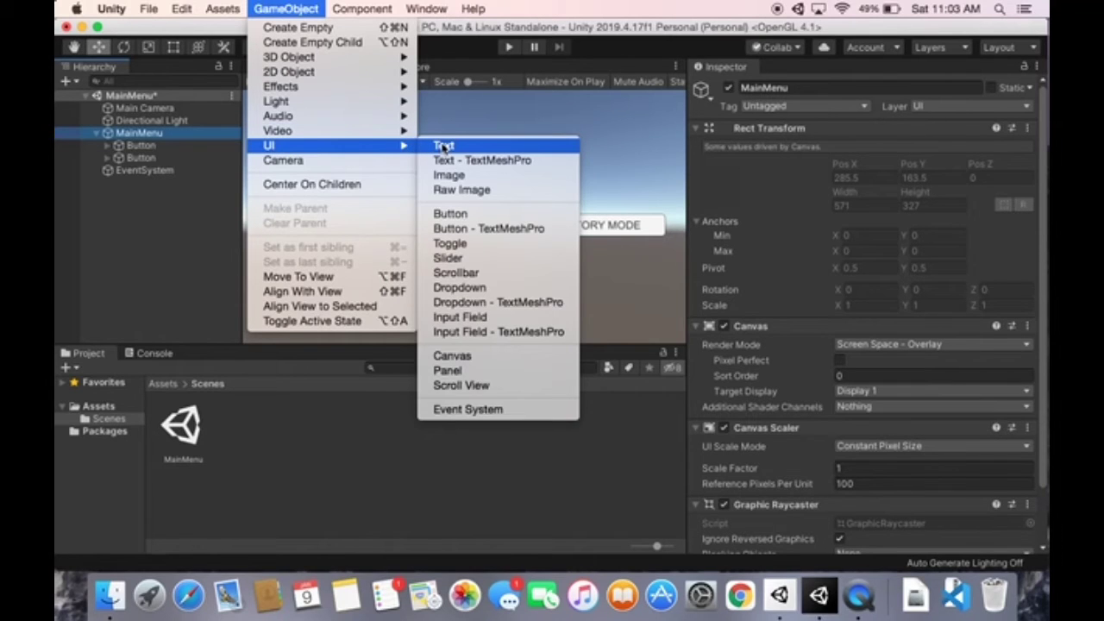
left_click(442, 147)
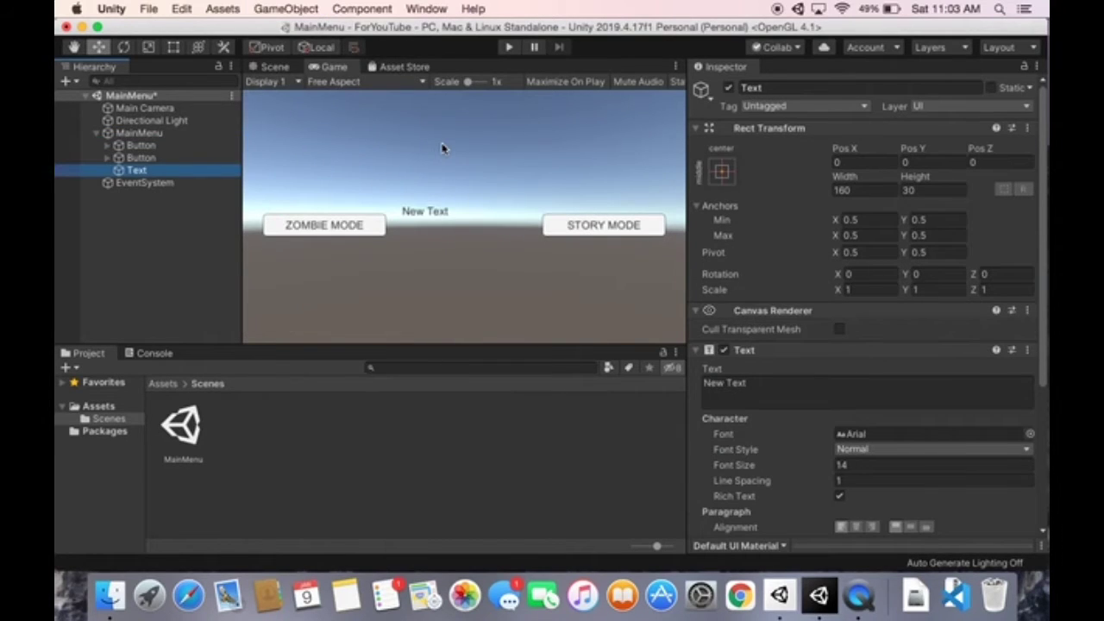
- Position the text at Pos X 44, Pos Y 10
left_click(856, 163)
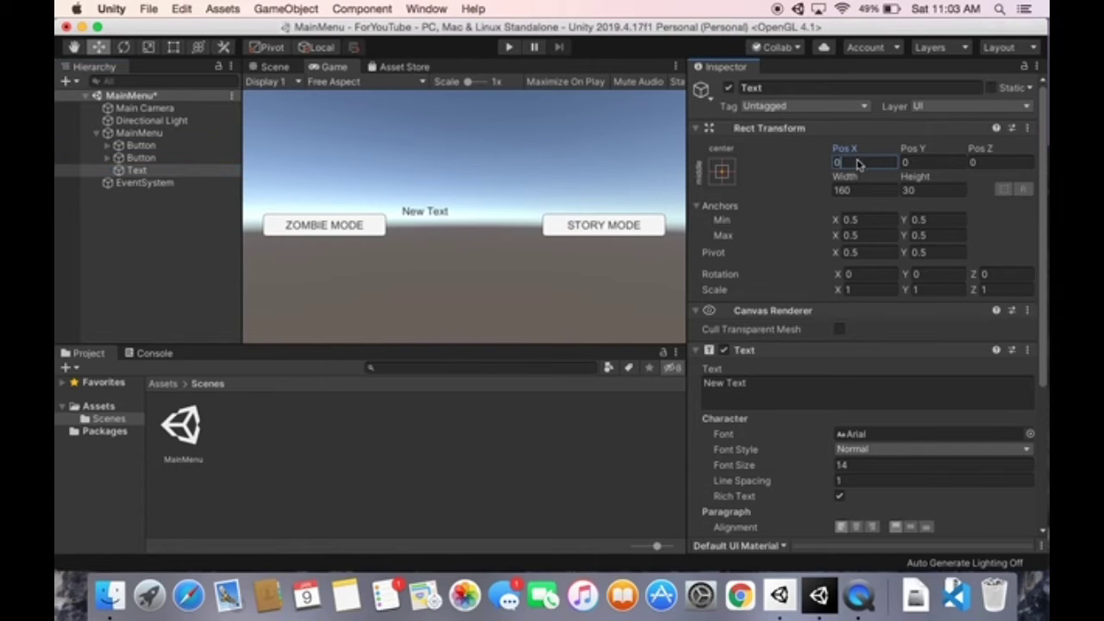
key("BackSpace")
key("Tab")
type("10")
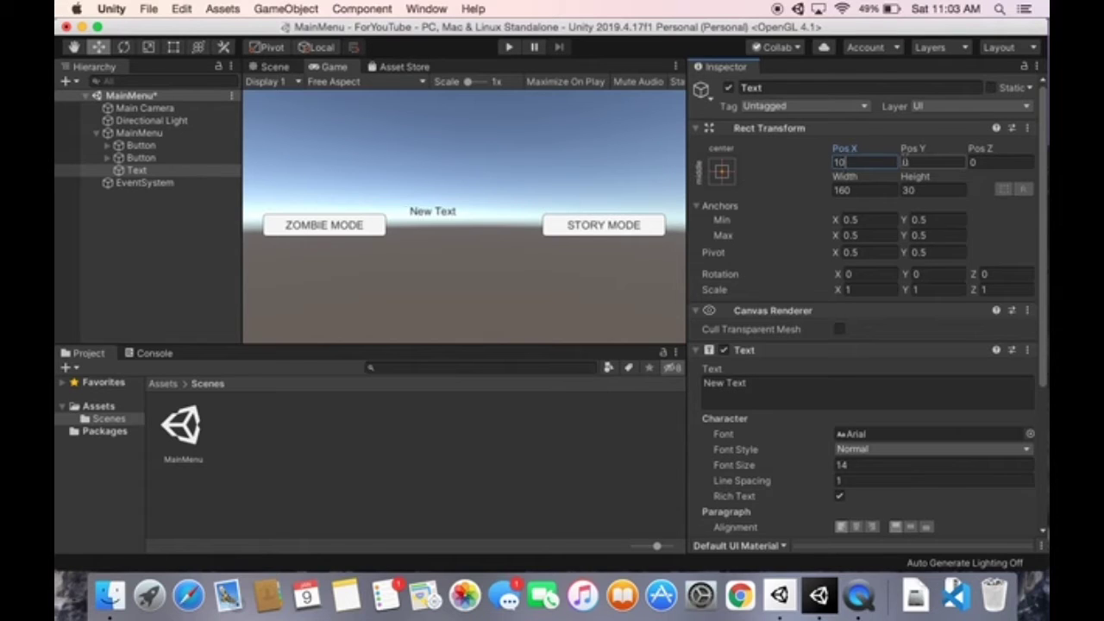
type("0")
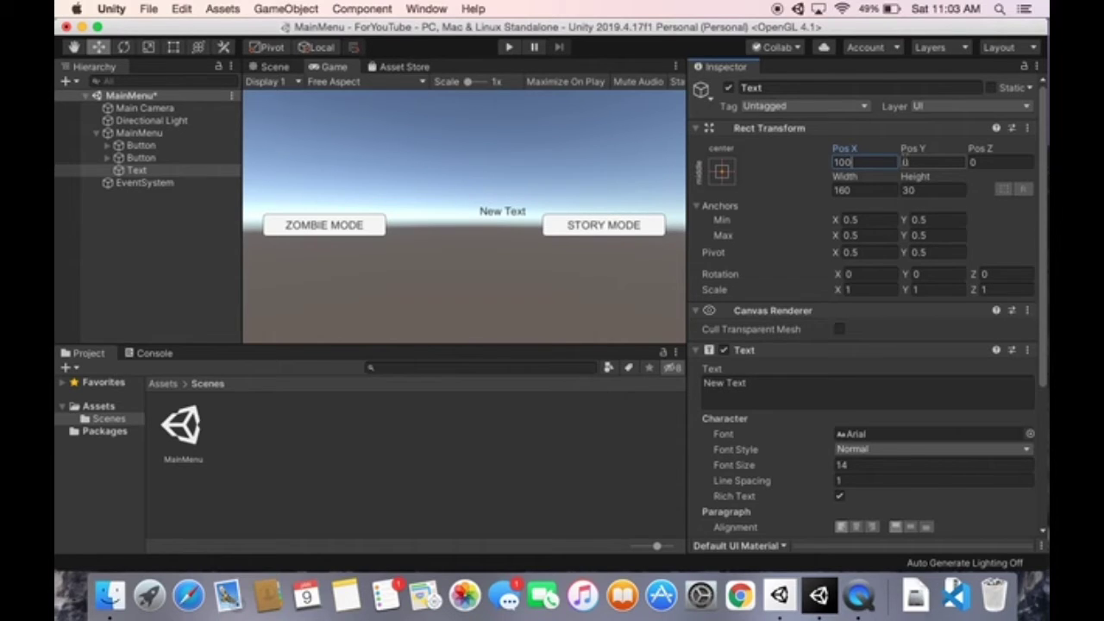
key("BackSpace")
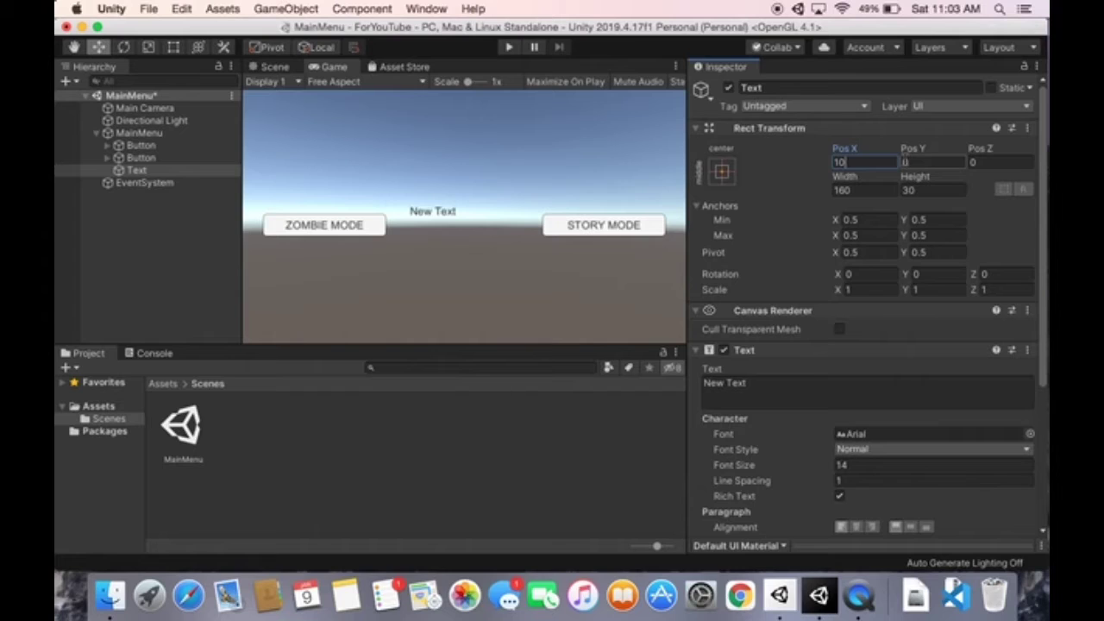
key("BackSpace")
type("11")
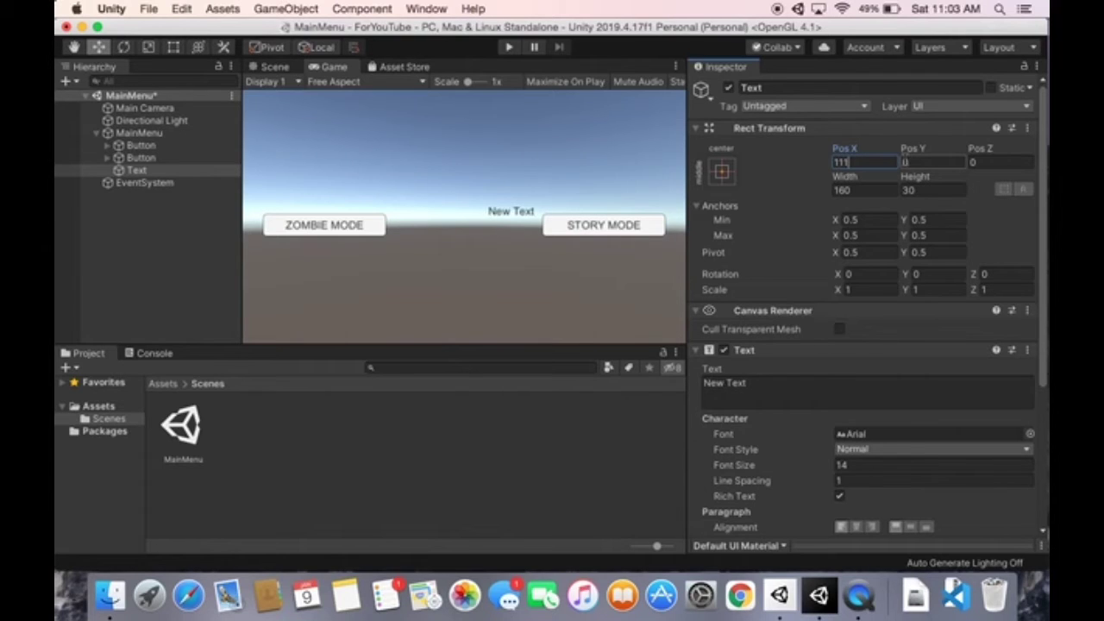
key("BackSpace")
key("BackSpace")
type("1")
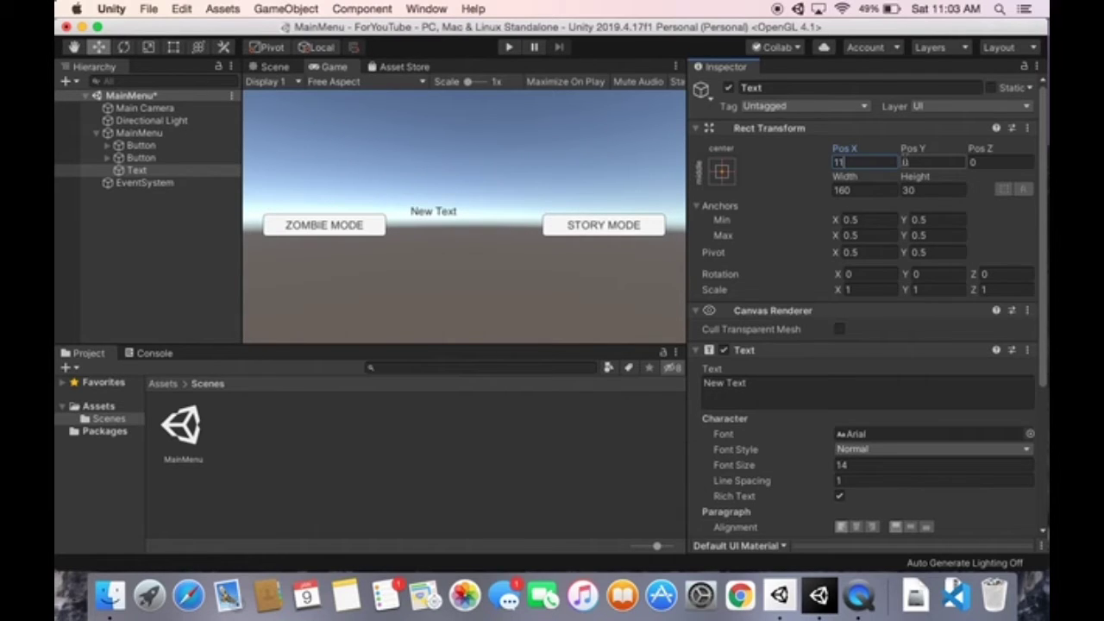
key("BackSpace")
key("BackSpace")
type("22")
key("BackSpace")
key("BackSpace")
type("44")
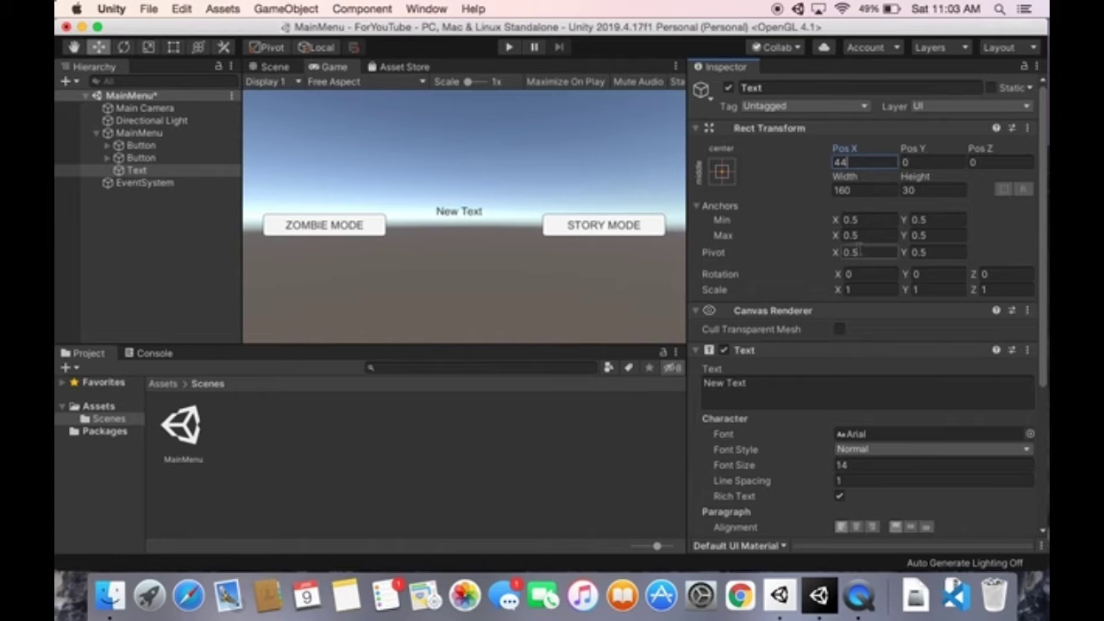
left_click(953, 162)
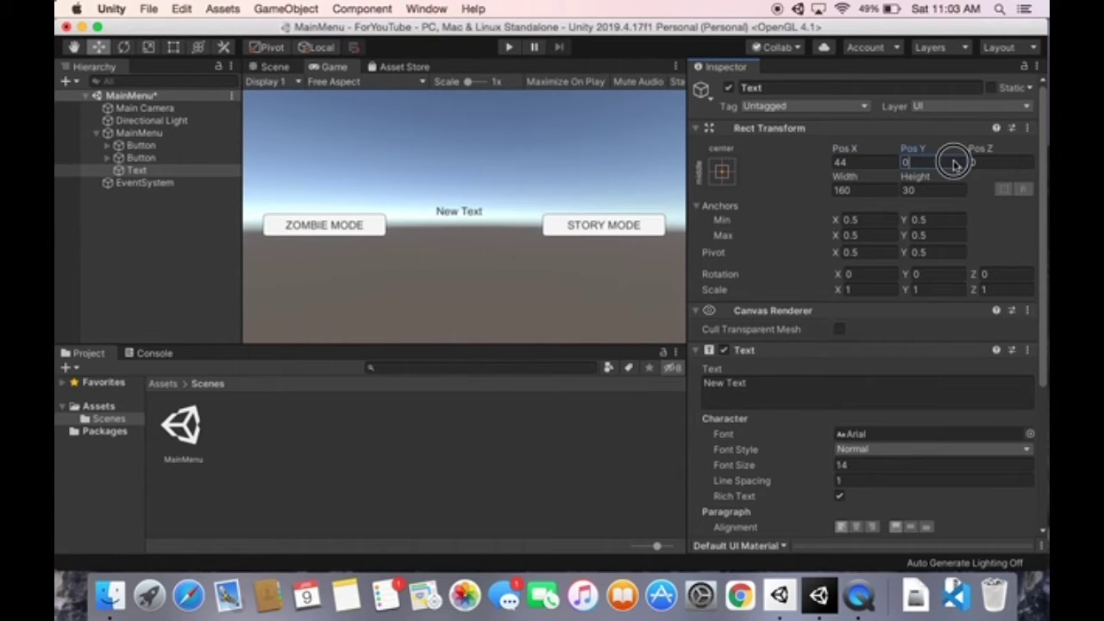
type("1")
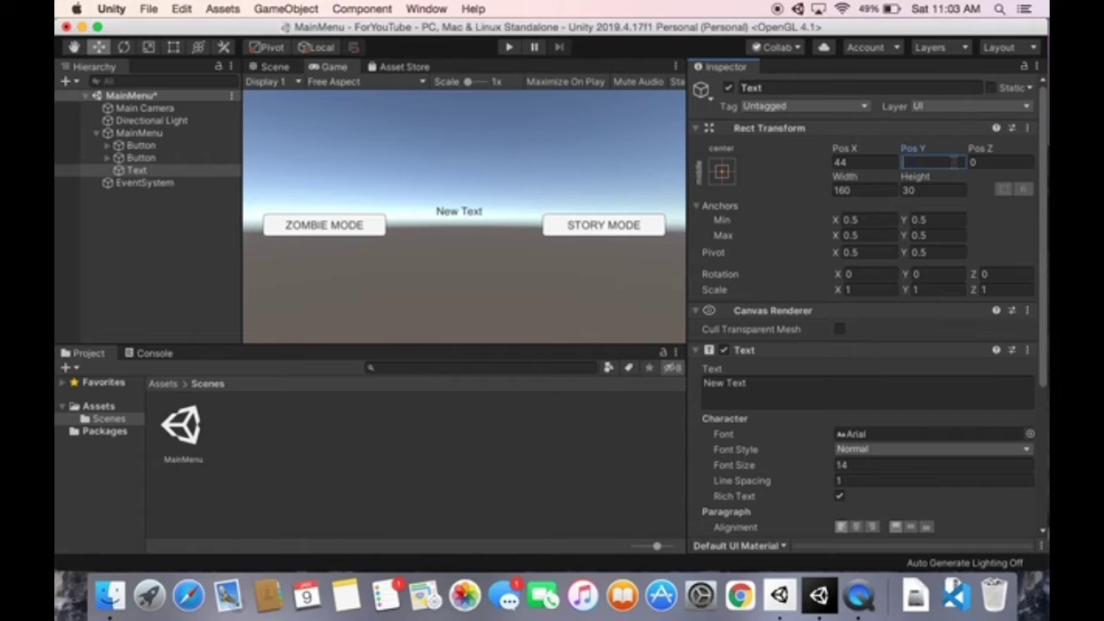
type("00")
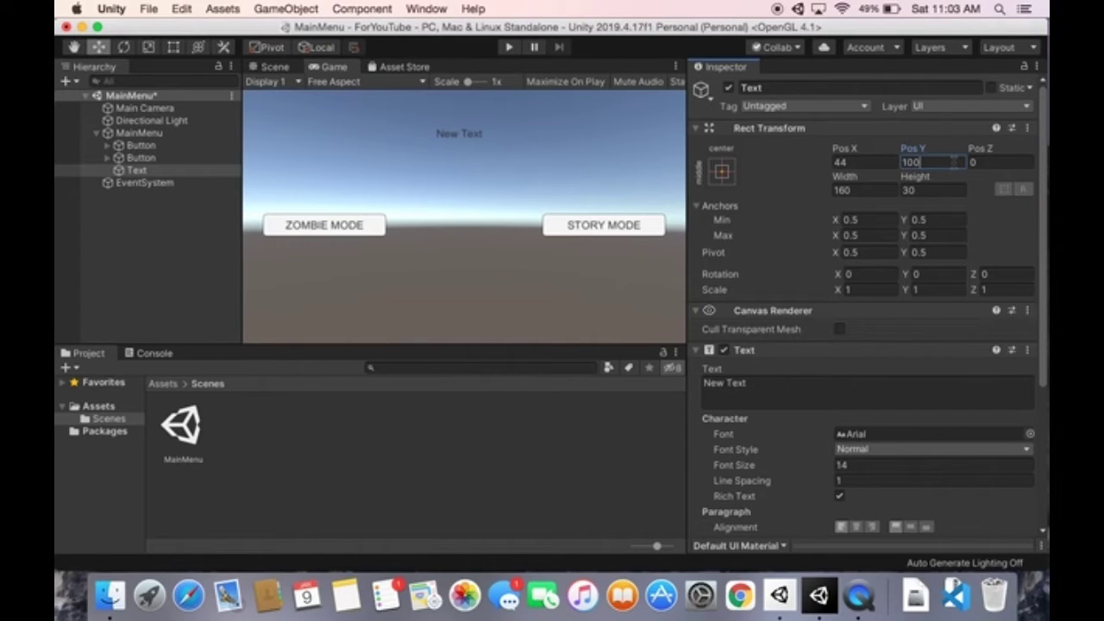
key("BackSpace")
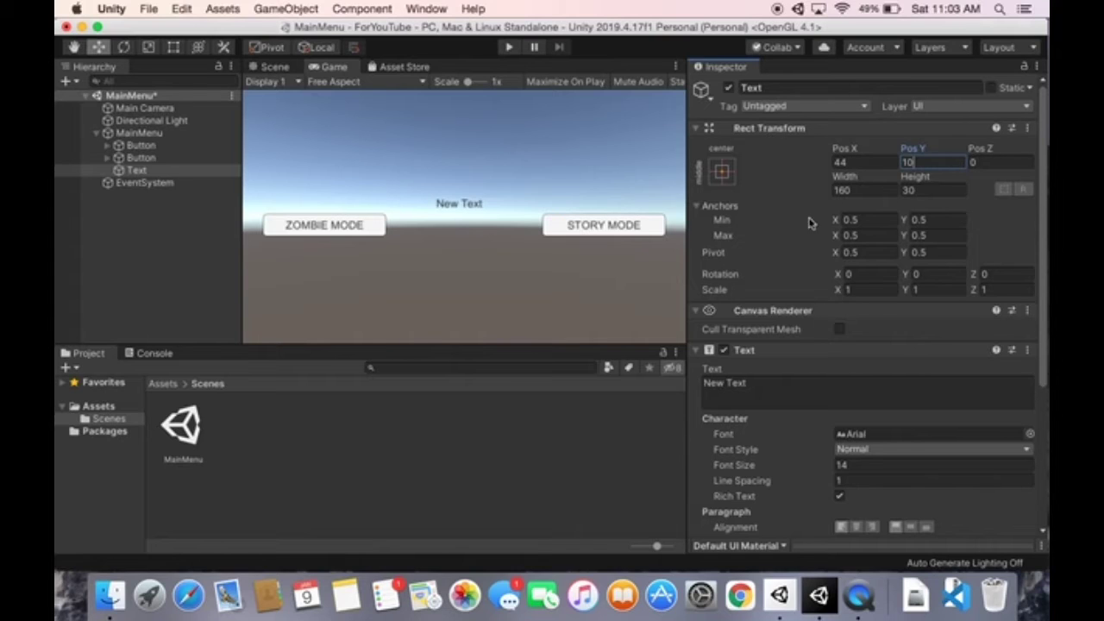
left_click(862, 190)
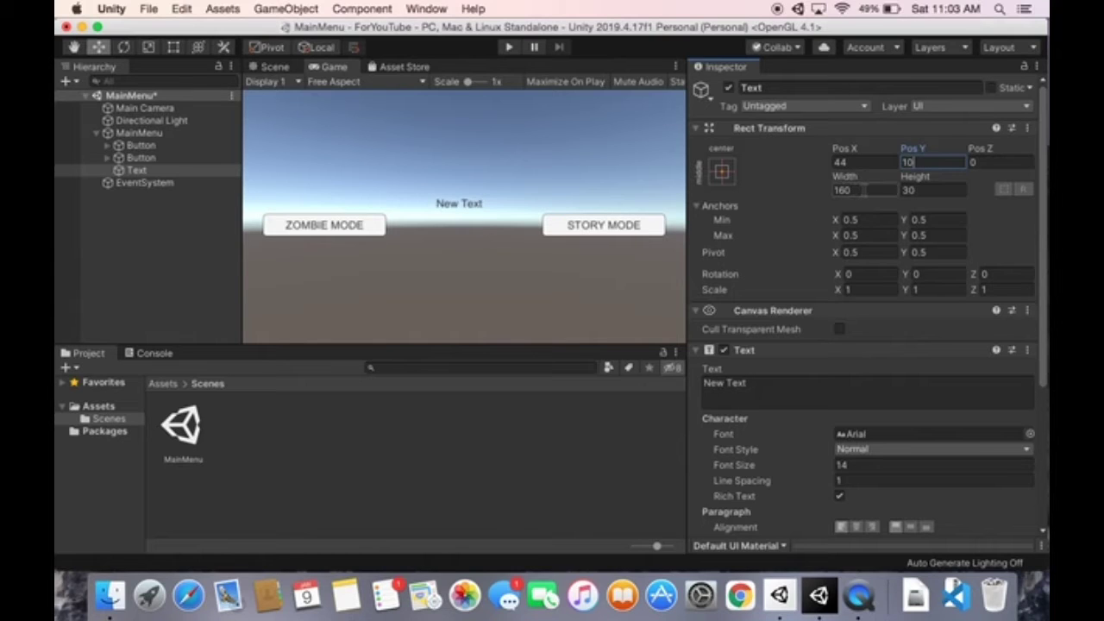
- Replace the 'New Text' placeholder with the title 'IS IT LIFE OR DEATH'
left_click(848, 389)
key("BackSpace")
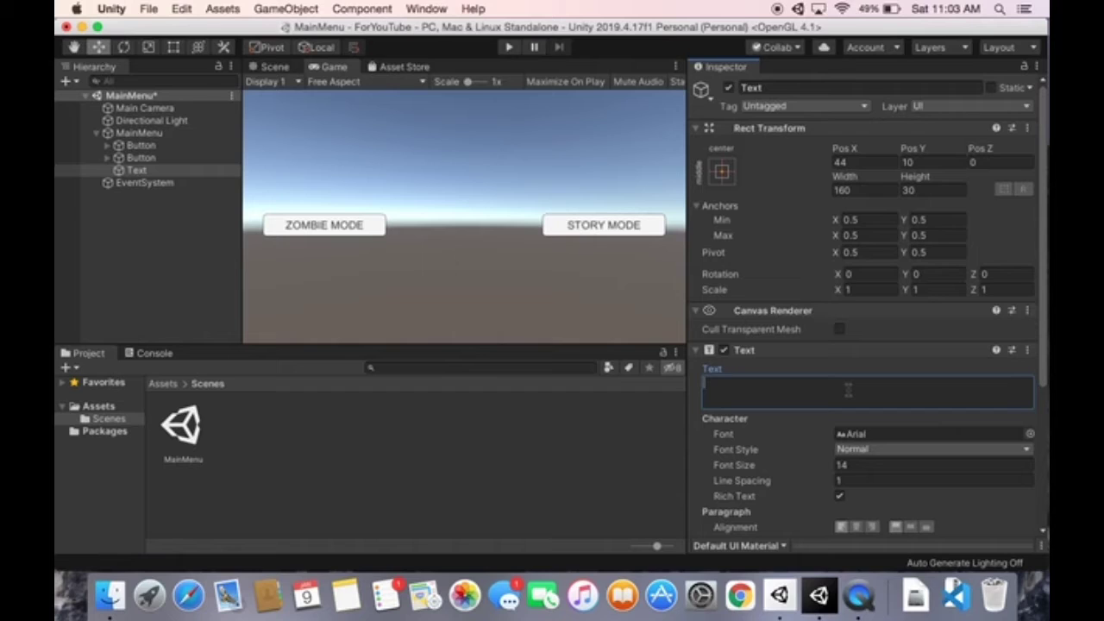
type("I")
type("S ")
type("IT")
type(" LI")
type("FE")
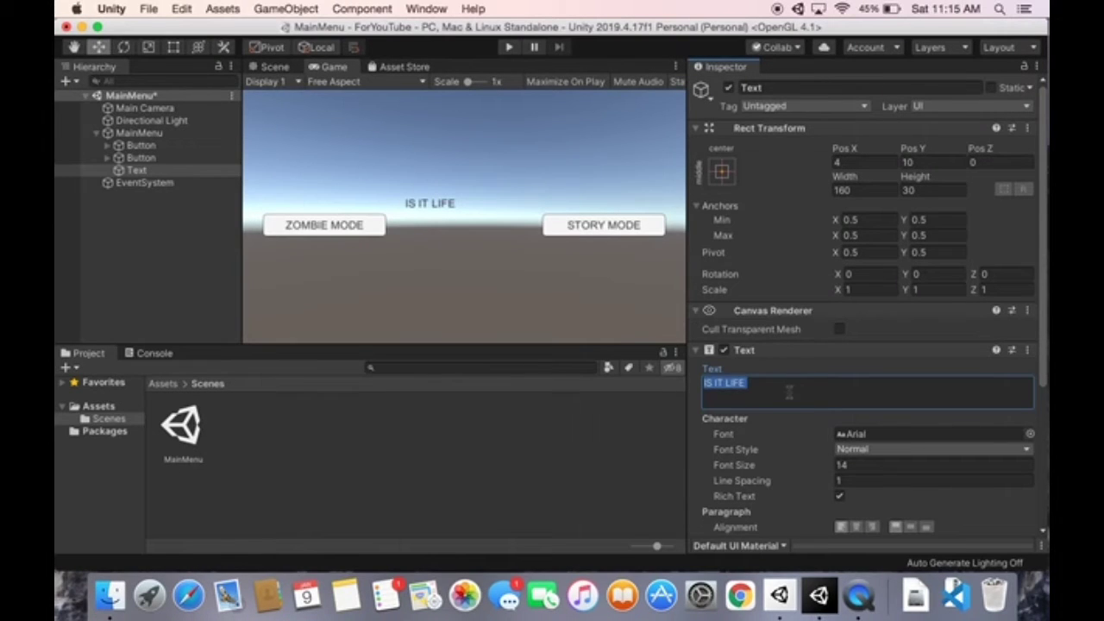
left_click(789, 392)
type("R")
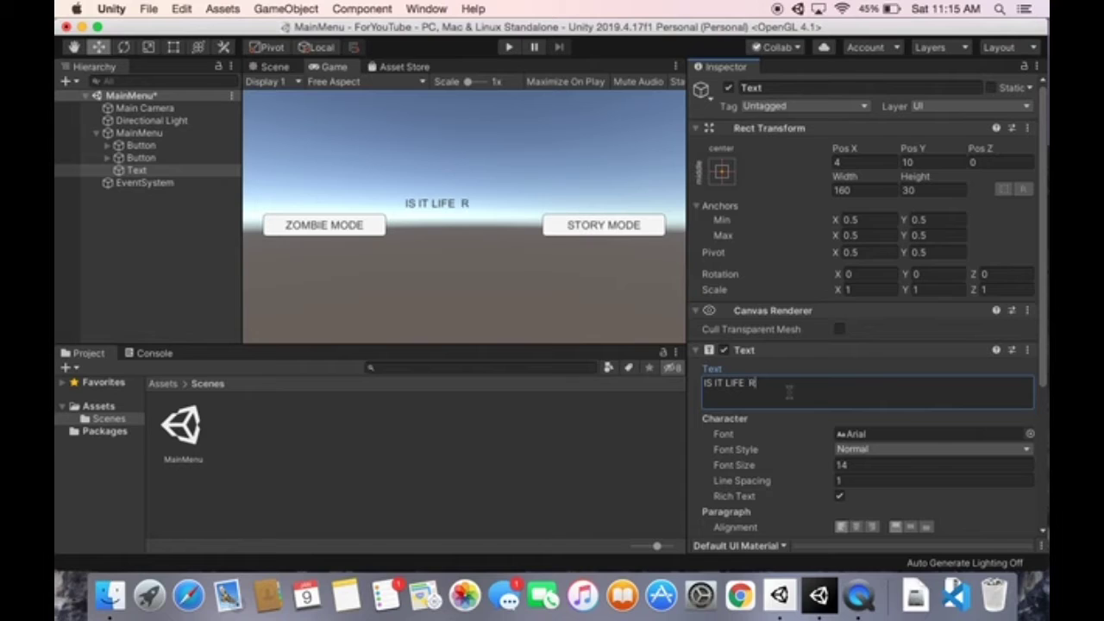
type("O")
key("BackSpace")
key("BackSpace")
type("OR ")
type("D")
type("EA")
type("TH")
left_click(529, 479)
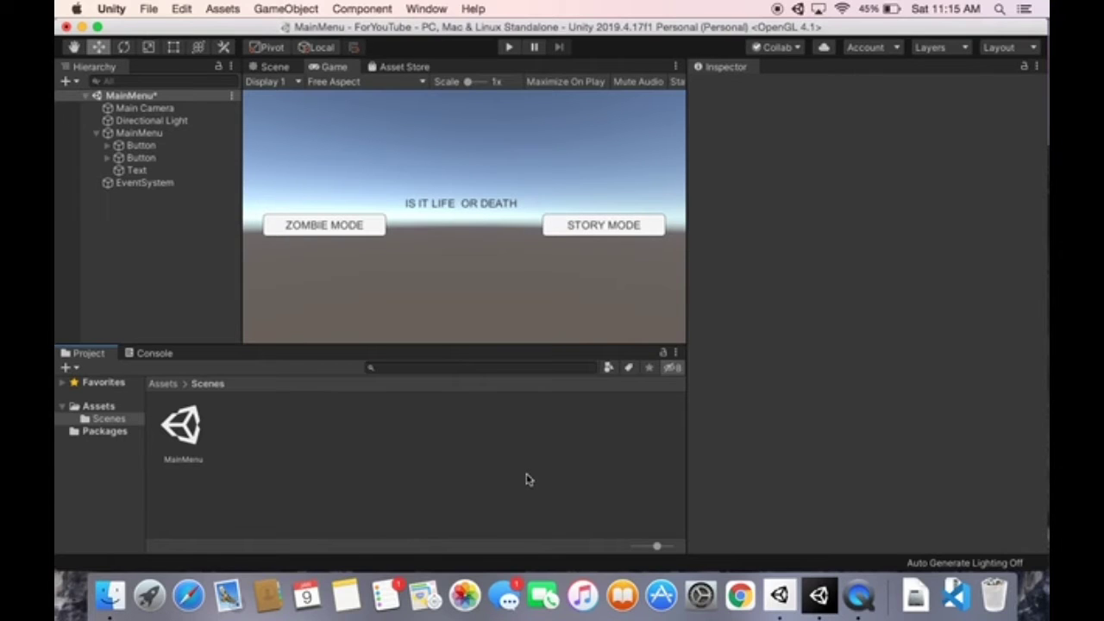
- Add a UI Image under MainMenu and drag it to be the canvas's first child
left_click(165, 133)
left_click(288, 8)
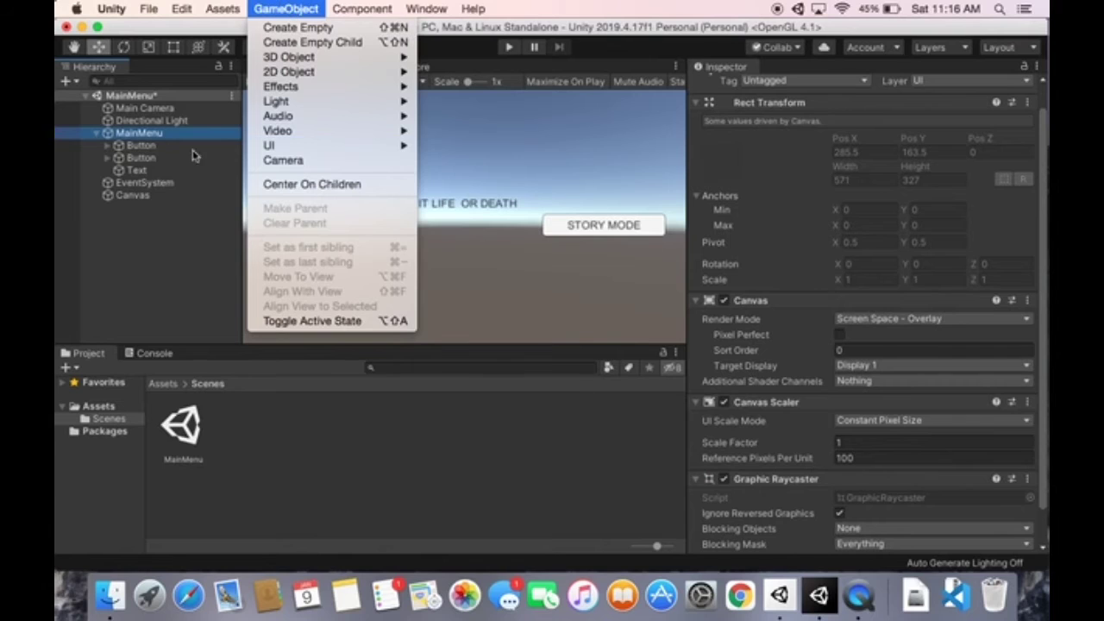
mouse_move(332, 145)
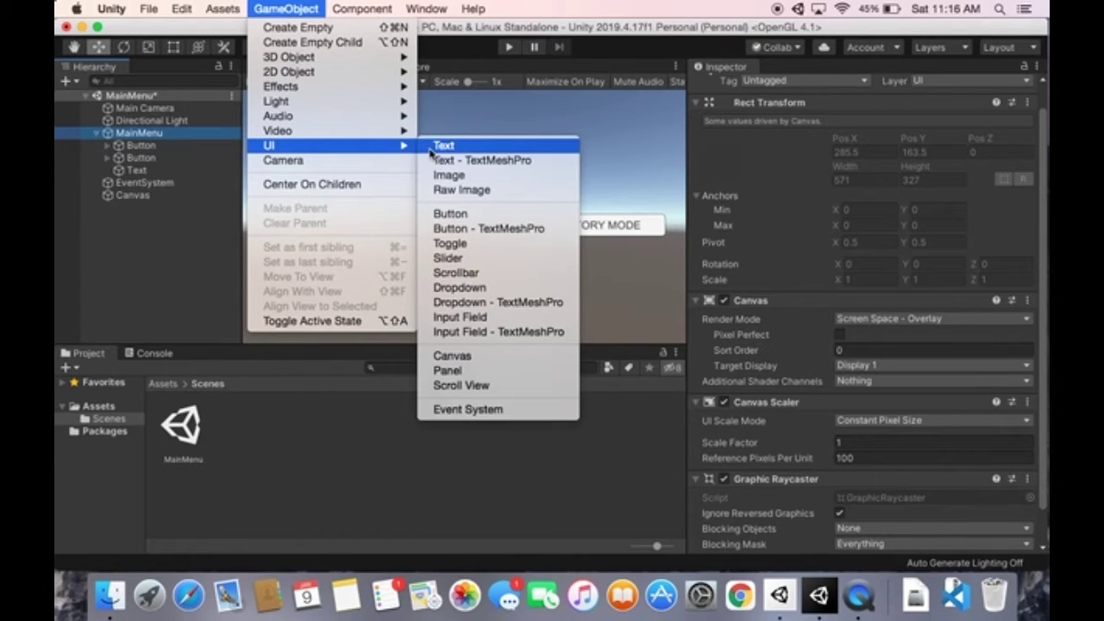
left_click(466, 173)
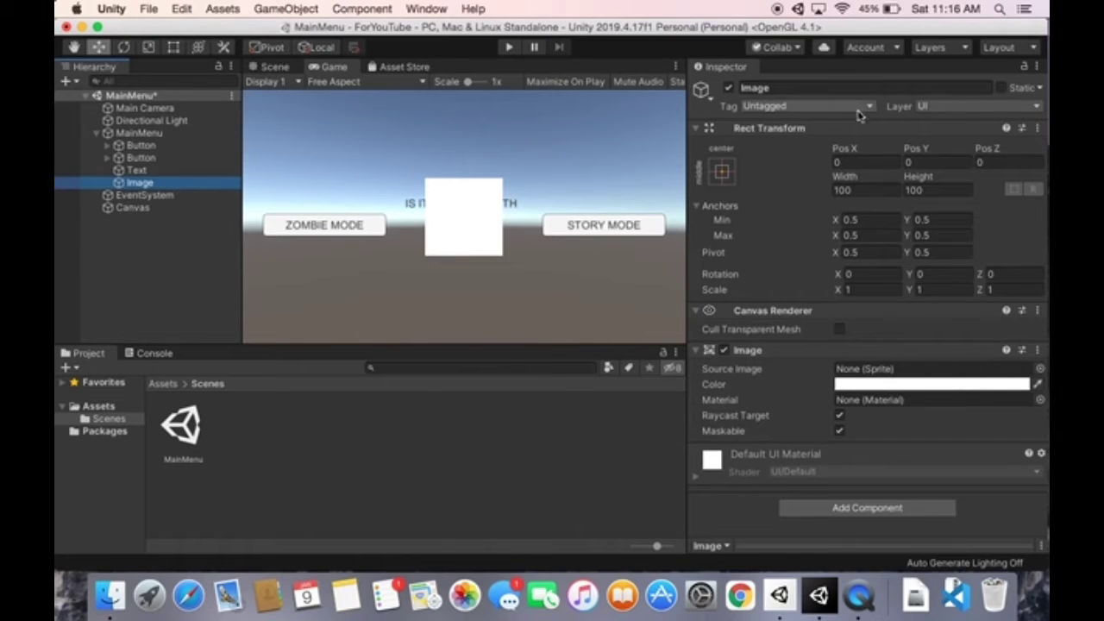
left_click(101, 190)
left_click_drag(101, 190, 120, 147)
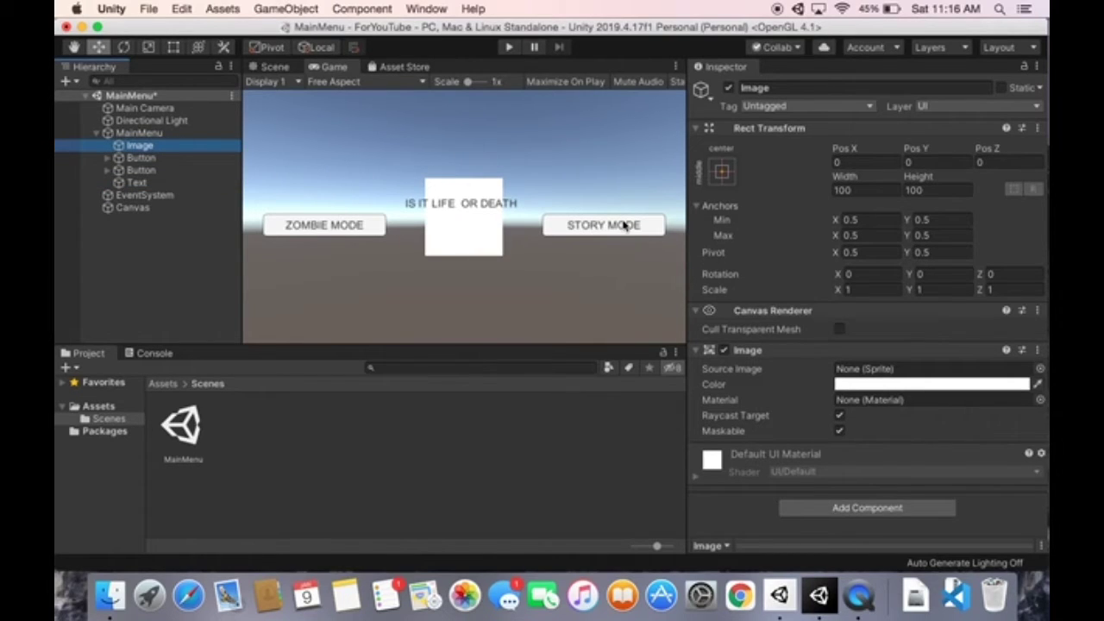
- Set the Image's Pos X to 0 and its width and height to 1000
left_click(856, 163)
key("BackSpace")
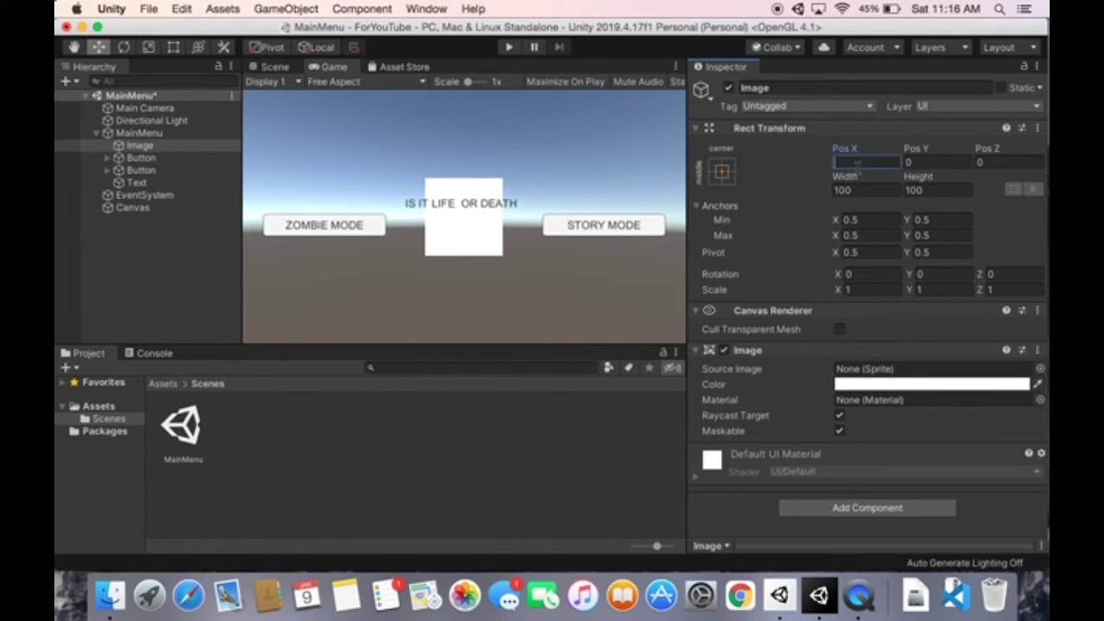
left_click(875, 190)
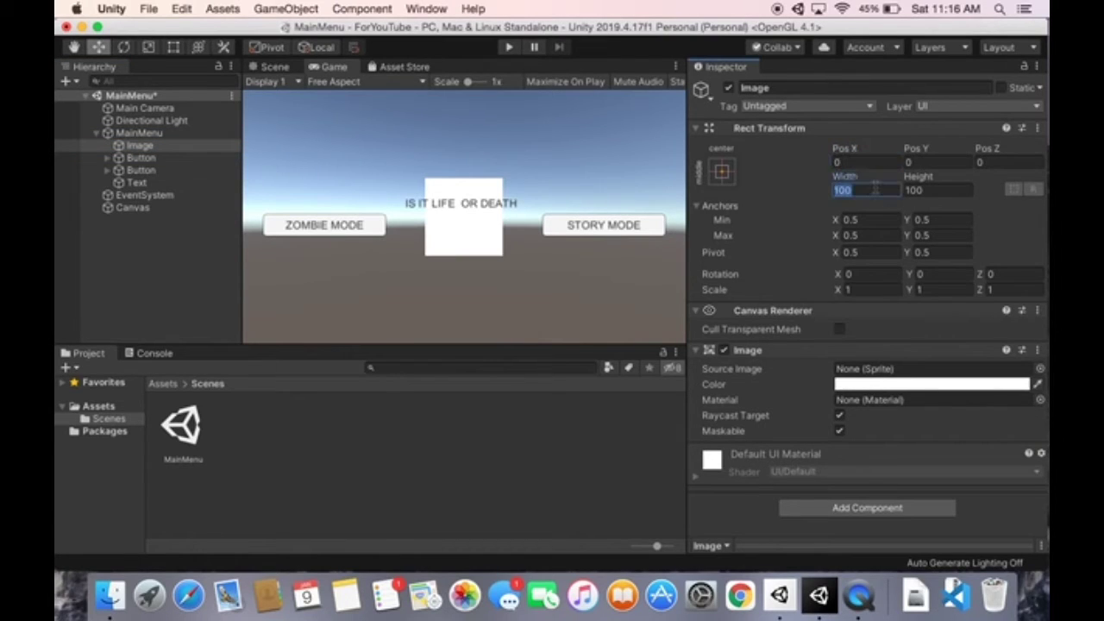
type("1000")
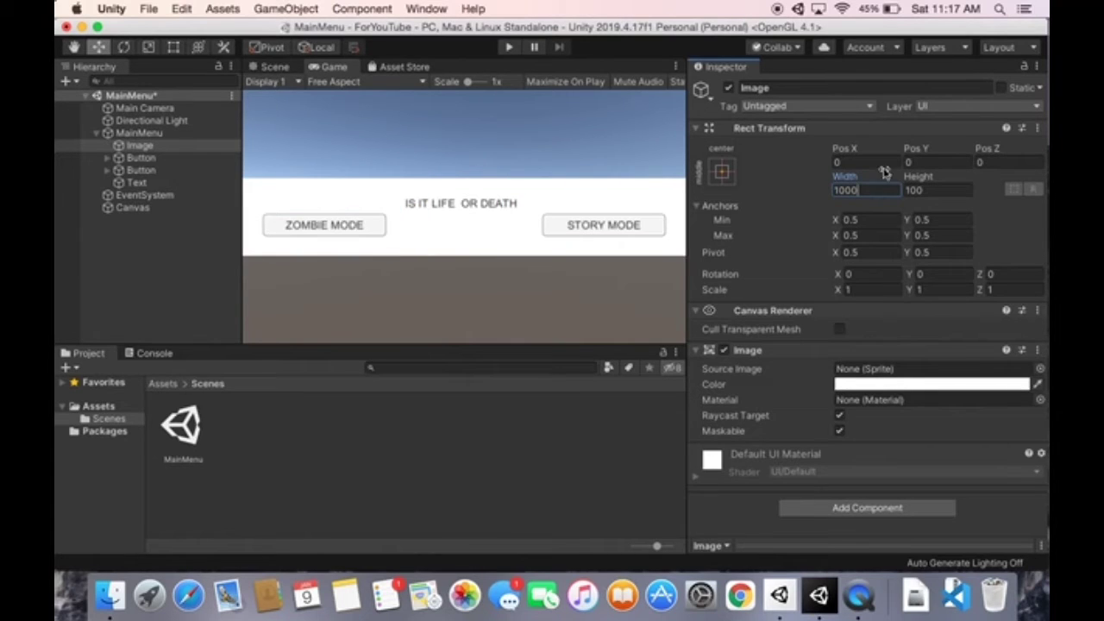
left_click(932, 190)
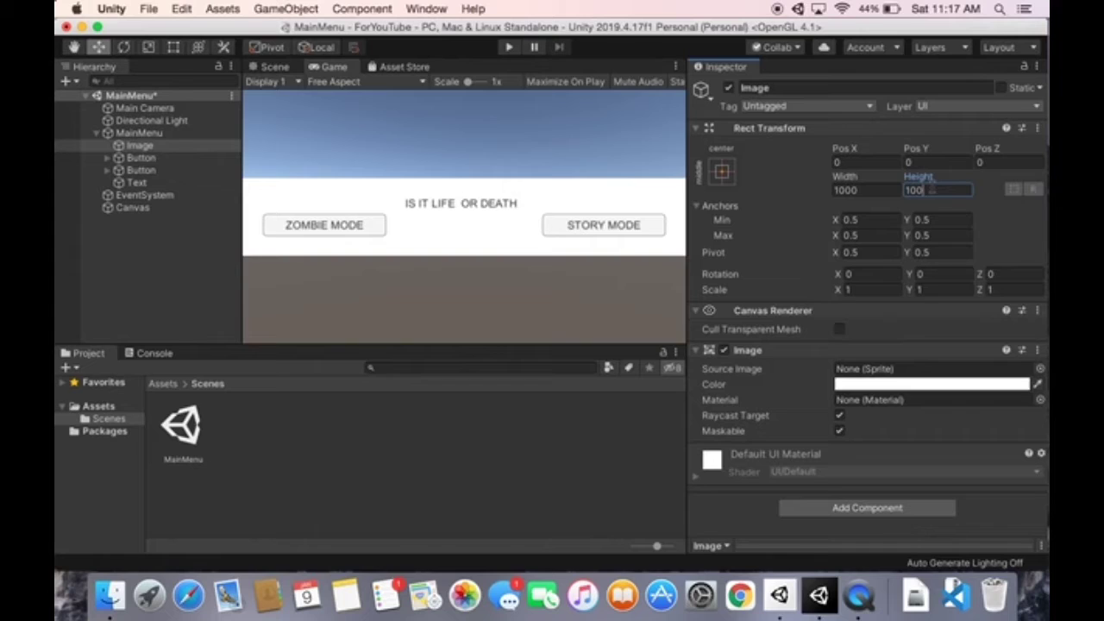
type("1000")
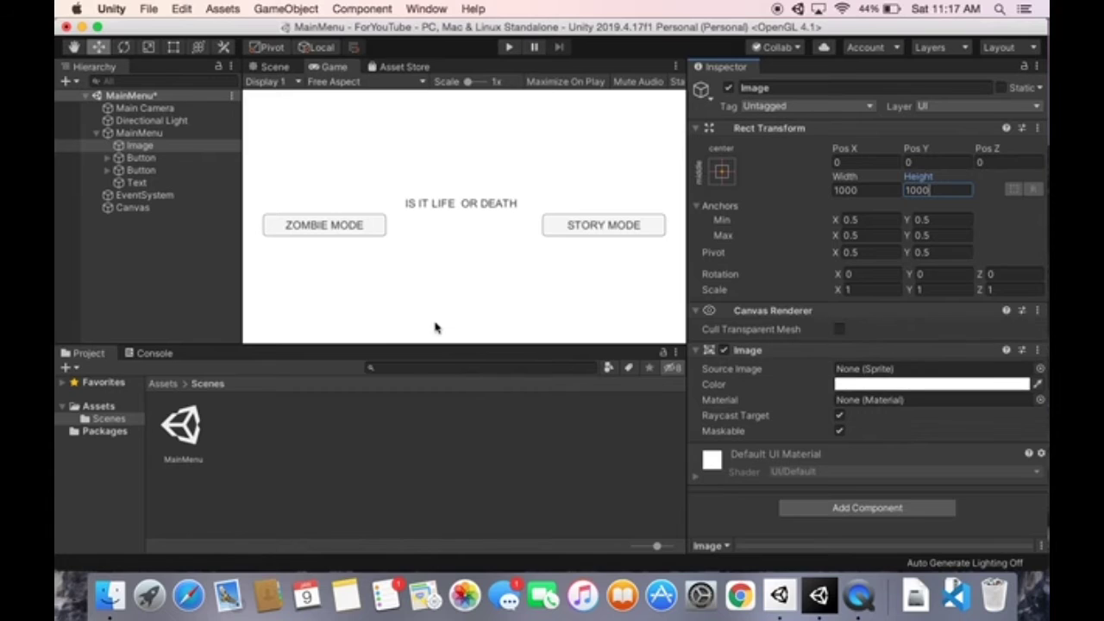
- Drag the IMG_3477 forest sprite into the Image's Source Image
left_click(111, 406)
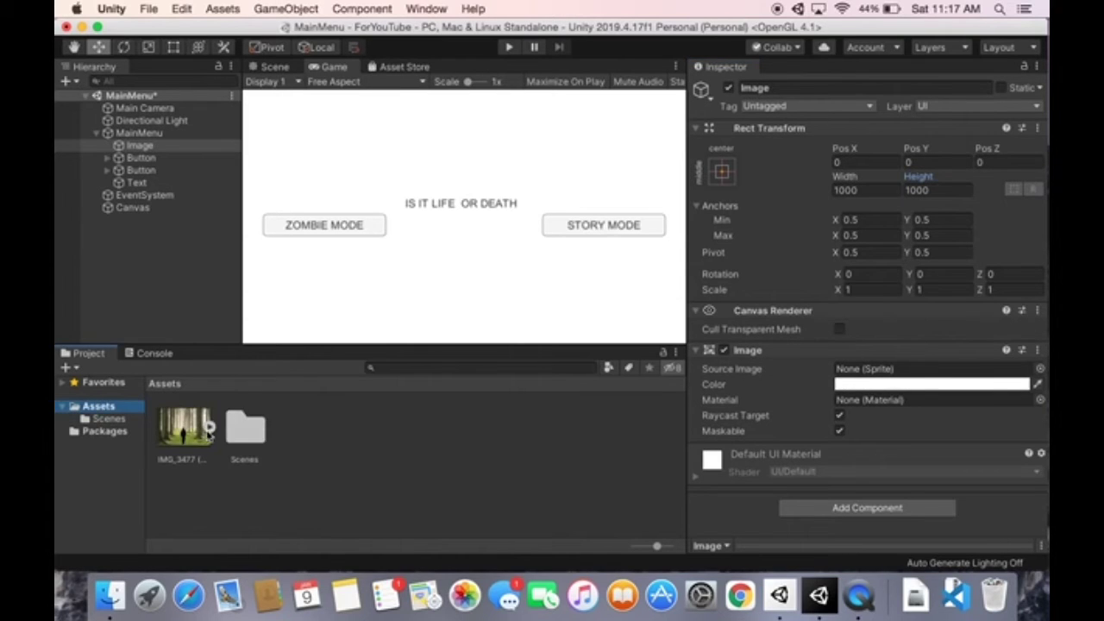
left_click(209, 426)
mouse_move(246, 427)
left_mouse_down()
mouse_move(597, 428)
mouse_move(870, 373)
left_mouse_up()
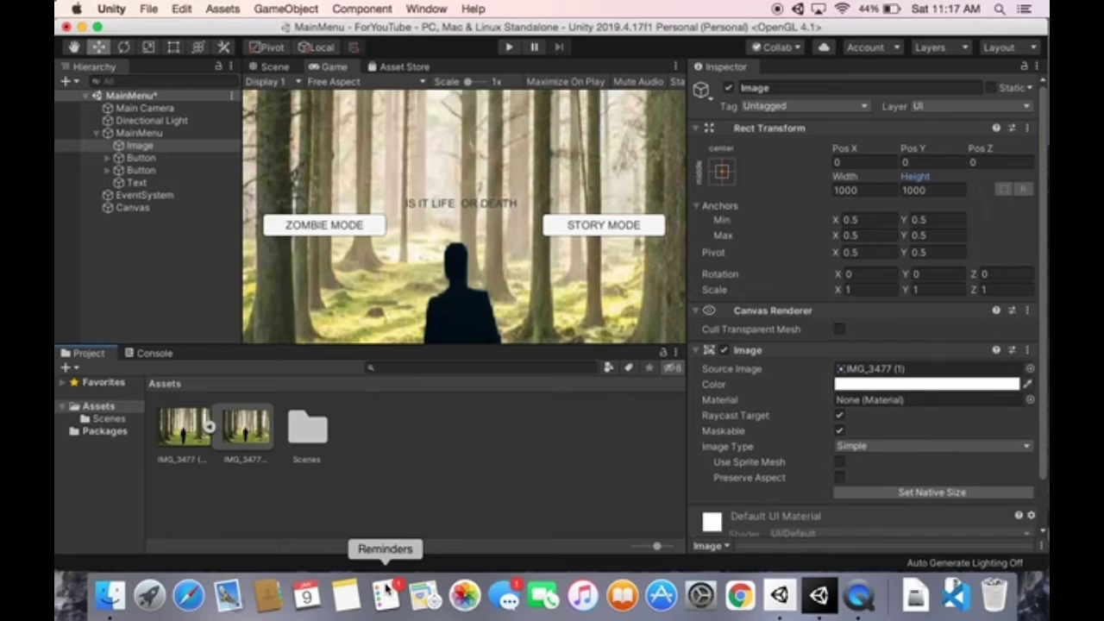
left_click(210, 425)
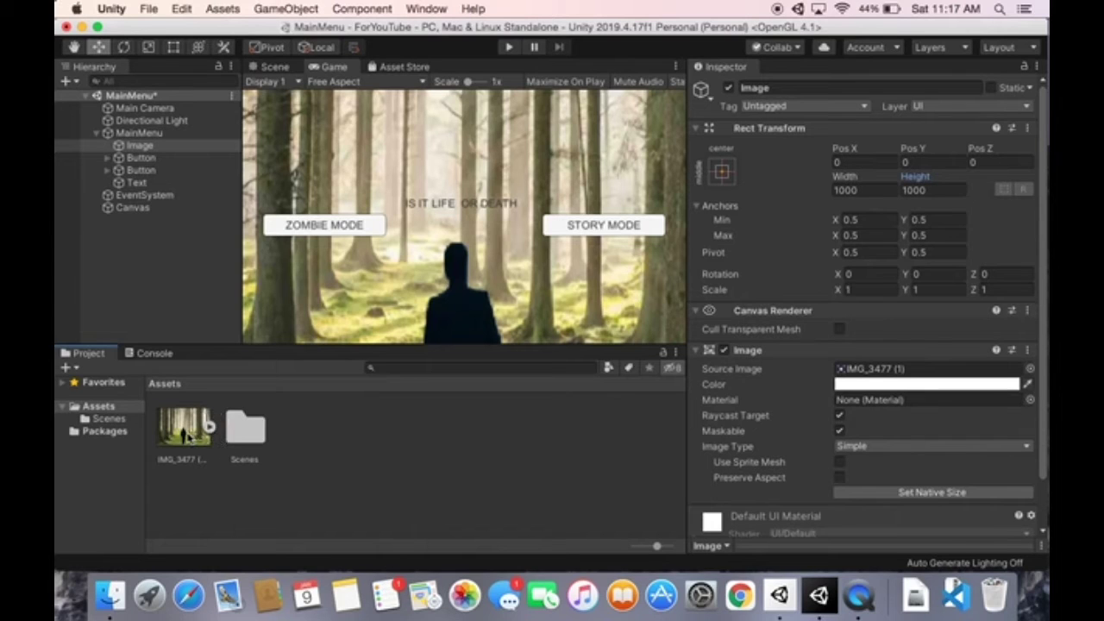
- Switch the forest photo's Texture Type to Default and back to Sprite (2D and UI)
left_click(189, 437)
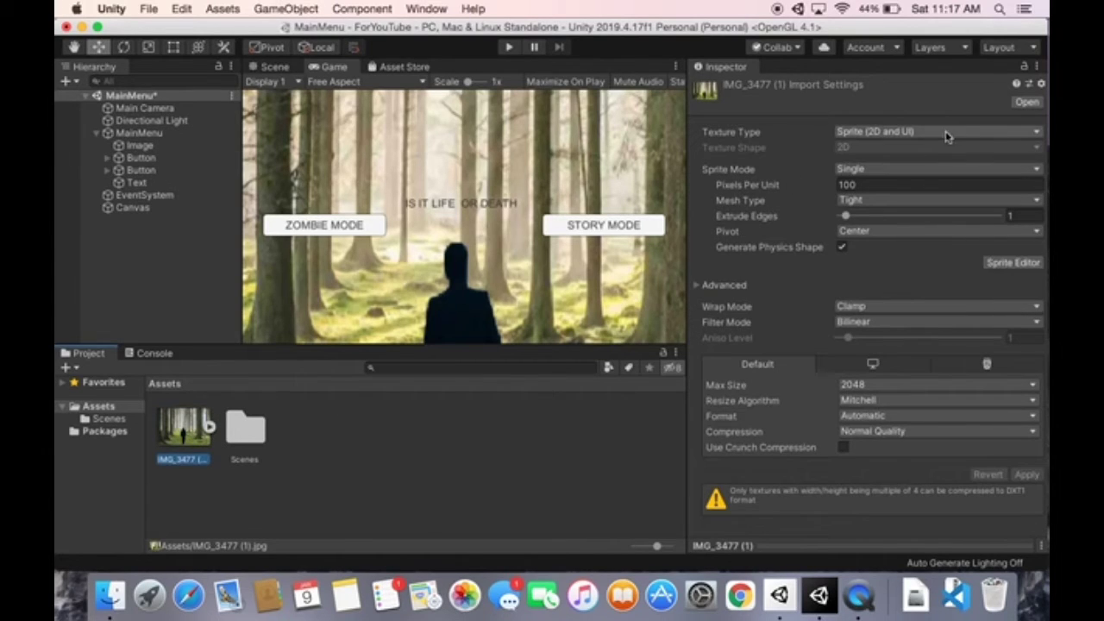
left_click(945, 134)
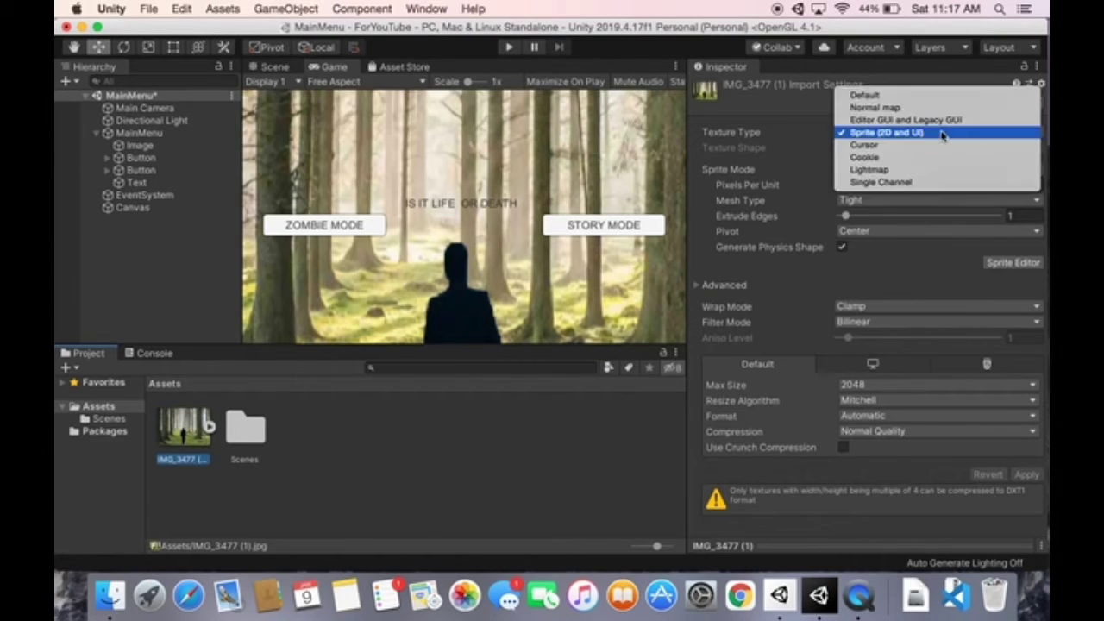
left_click(880, 96)
left_click(890, 132)
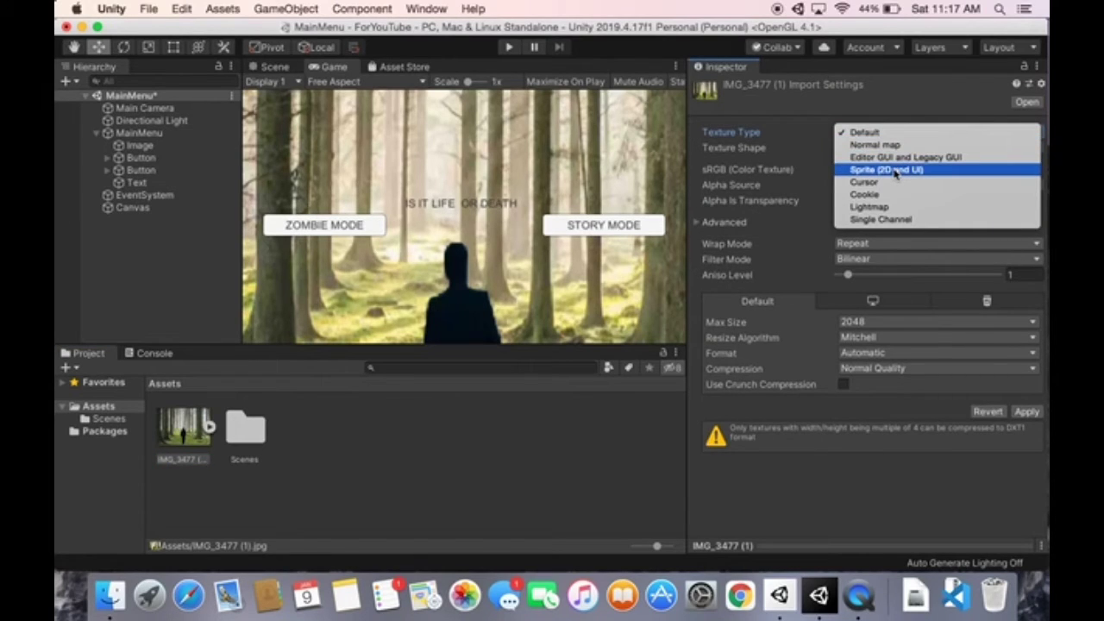
left_click(895, 170)
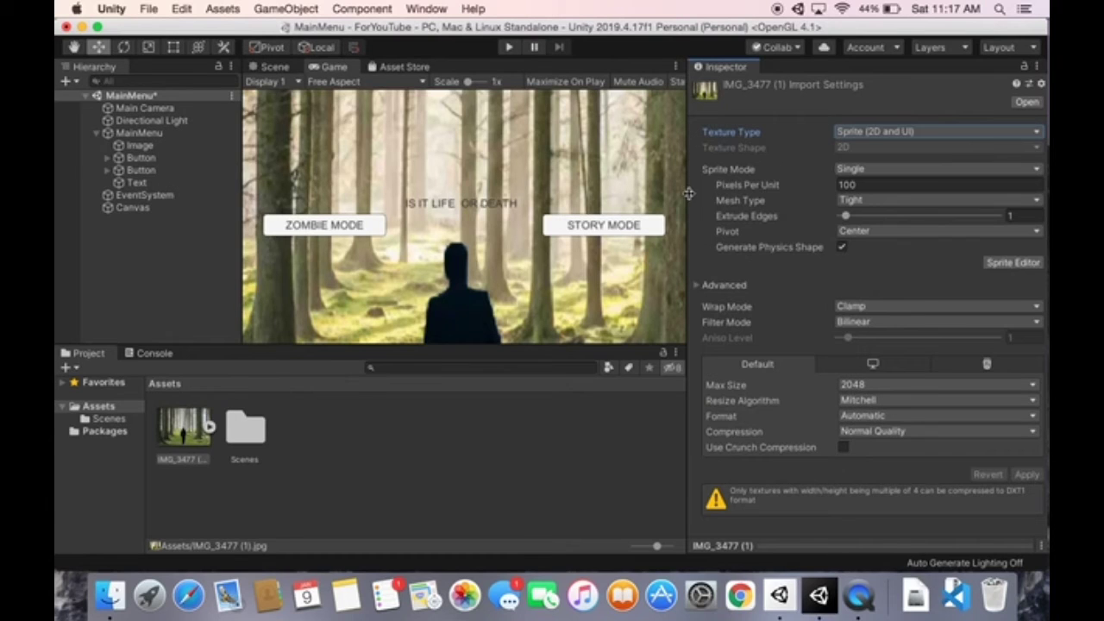
left_click(344, 447)
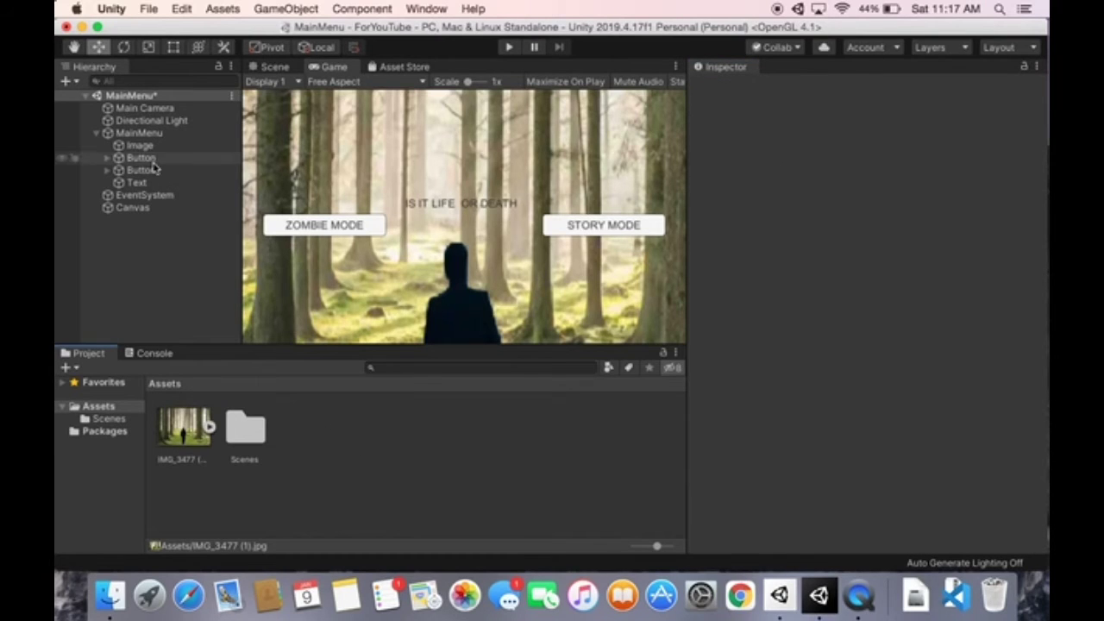
- Check the menu in the Scene and Game views, then select the background Image
left_click(147, 133)
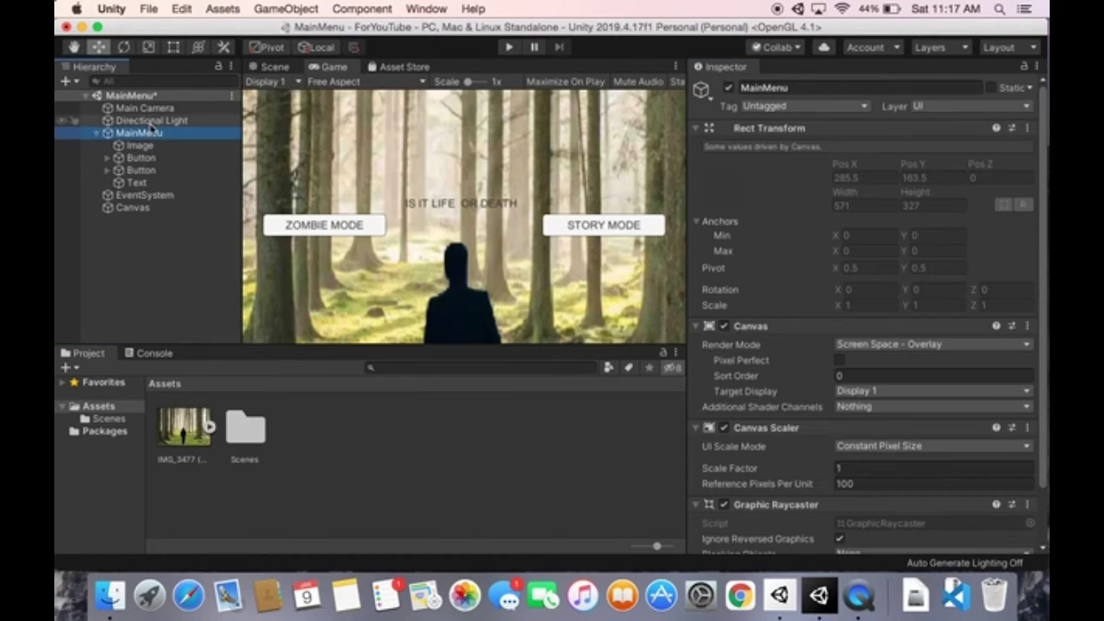
left_click(275, 67)
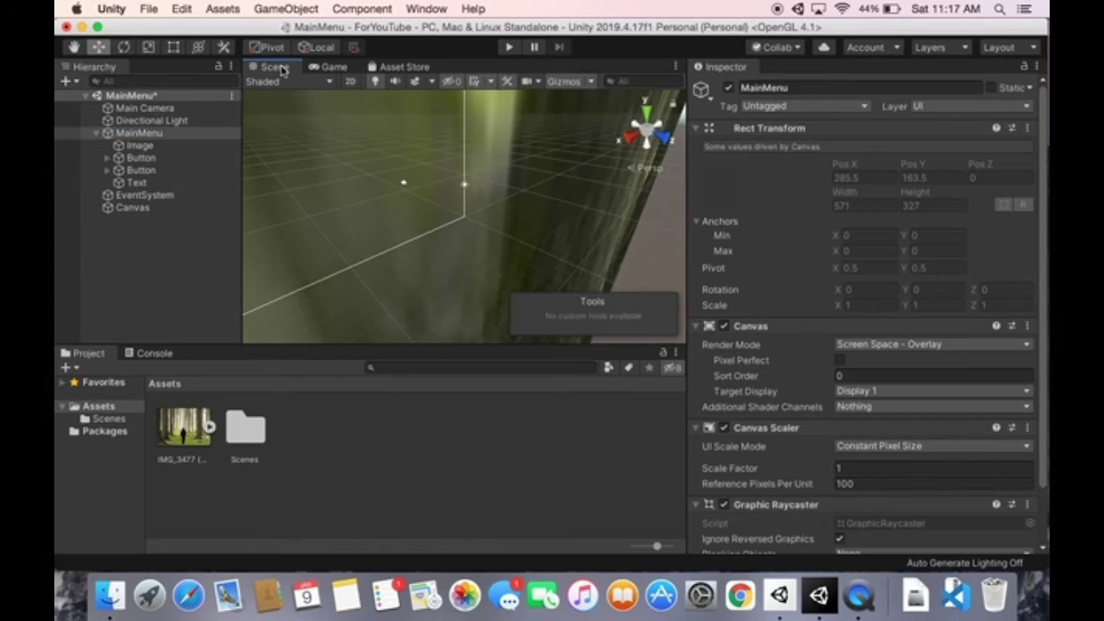
left_click(667, 138)
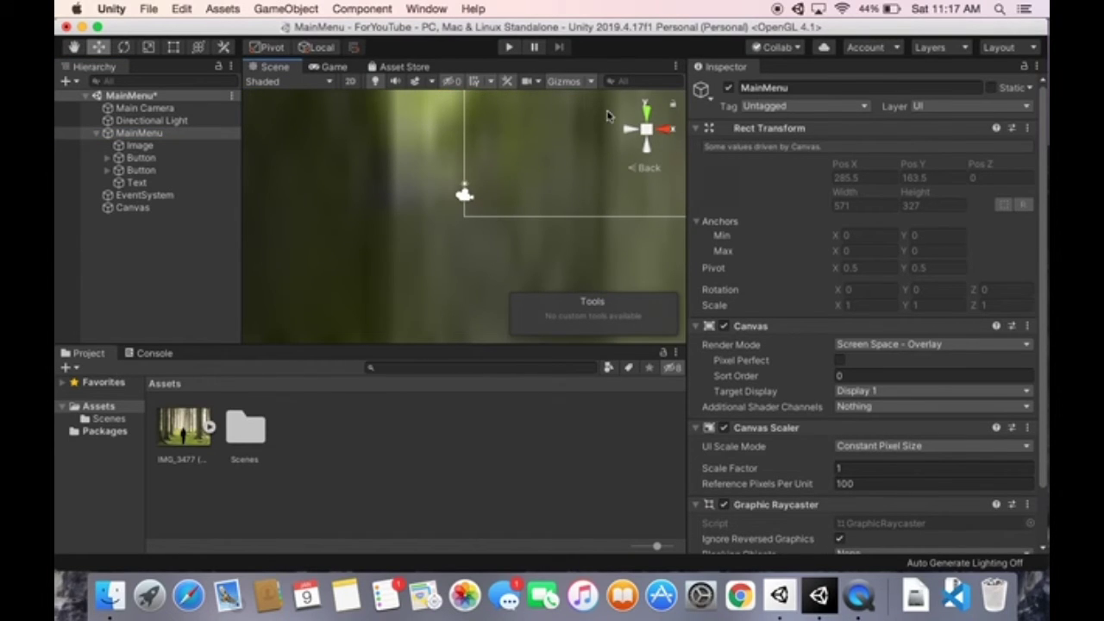
left_click(339, 67)
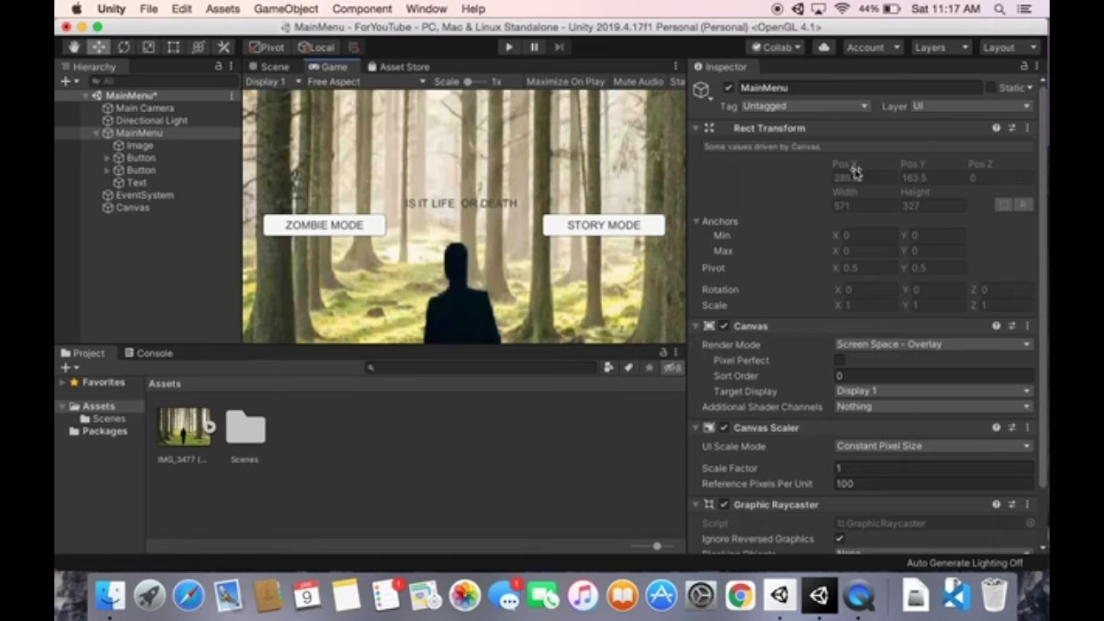
left_click(169, 145)
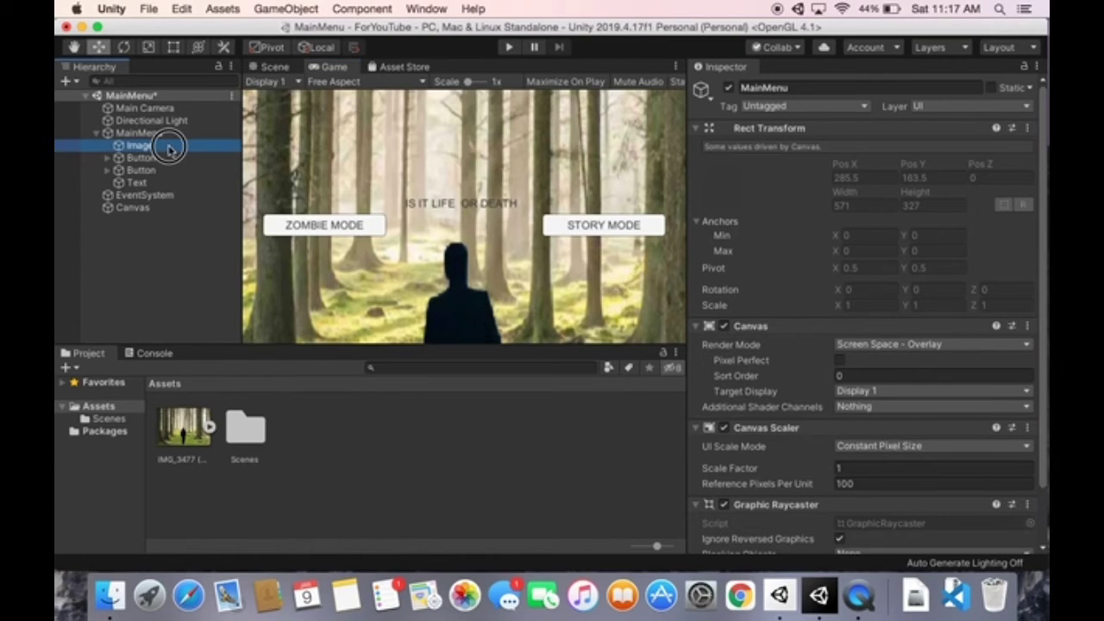
- Try Width 1111 with Heights 111, 222 and 444 for the background Image
left_click(862, 190)
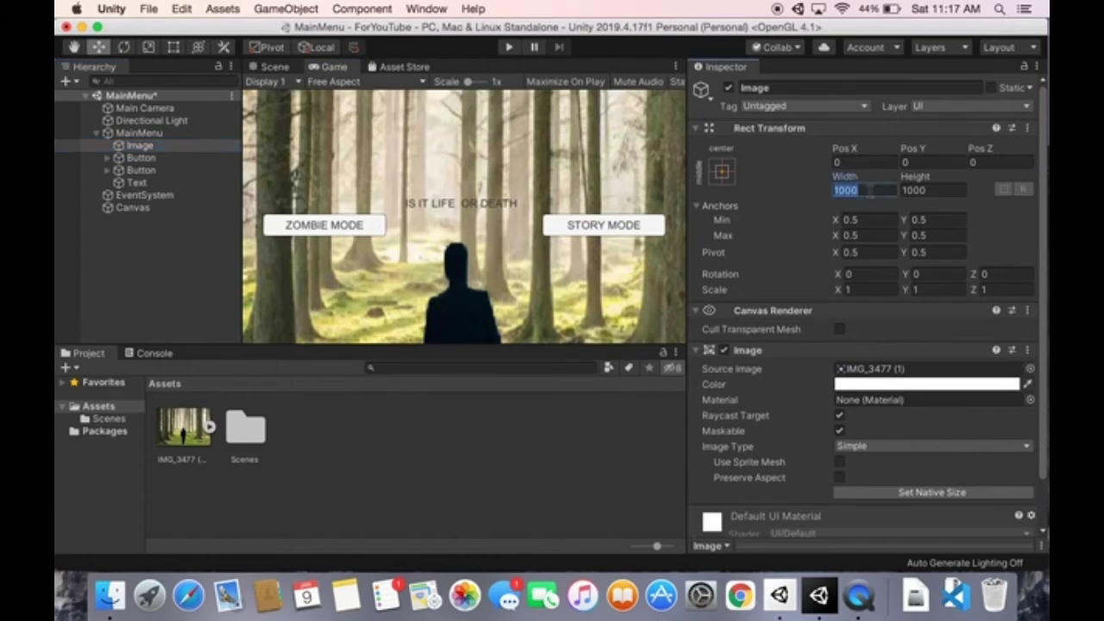
left_click(870, 192)
key("BackSpace")
key("BackSpace")
key("BackSpace")
type("111")
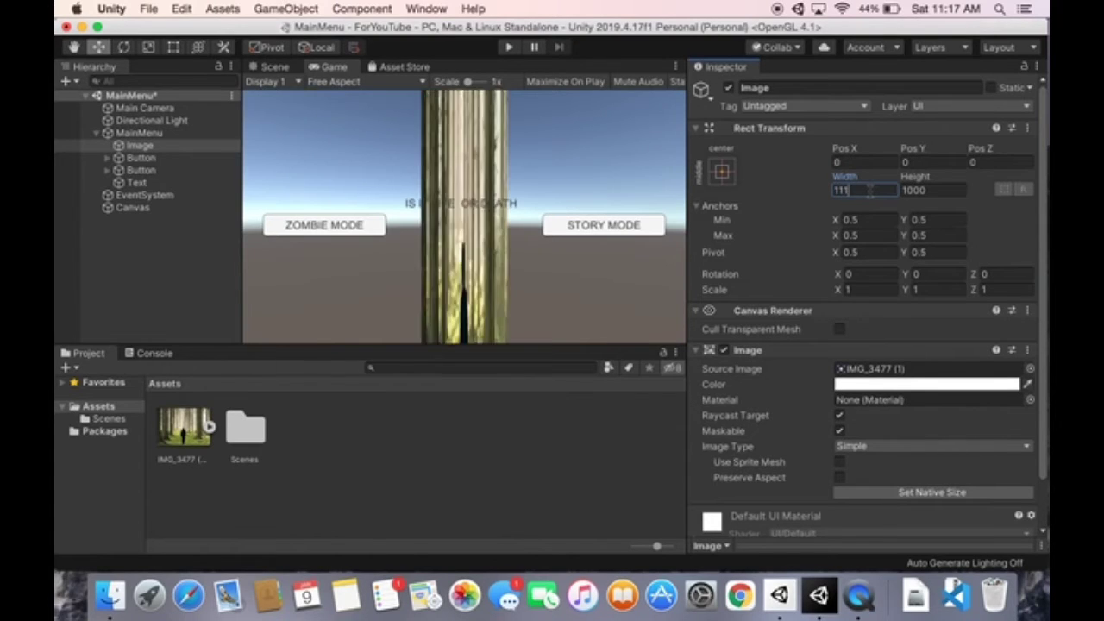
type("1")
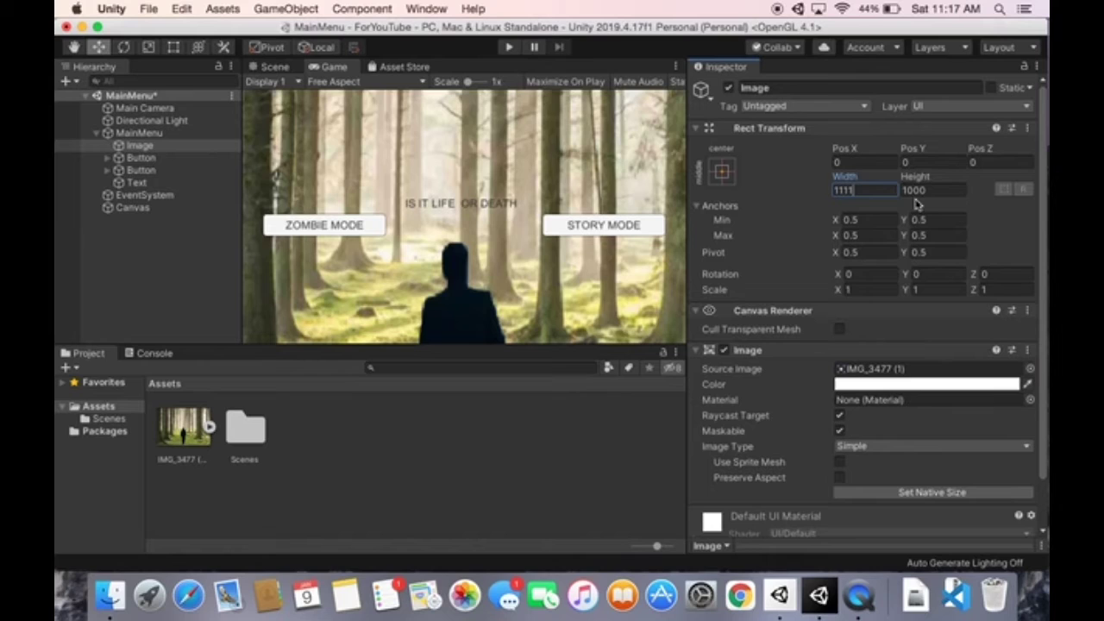
left_click(931, 192)
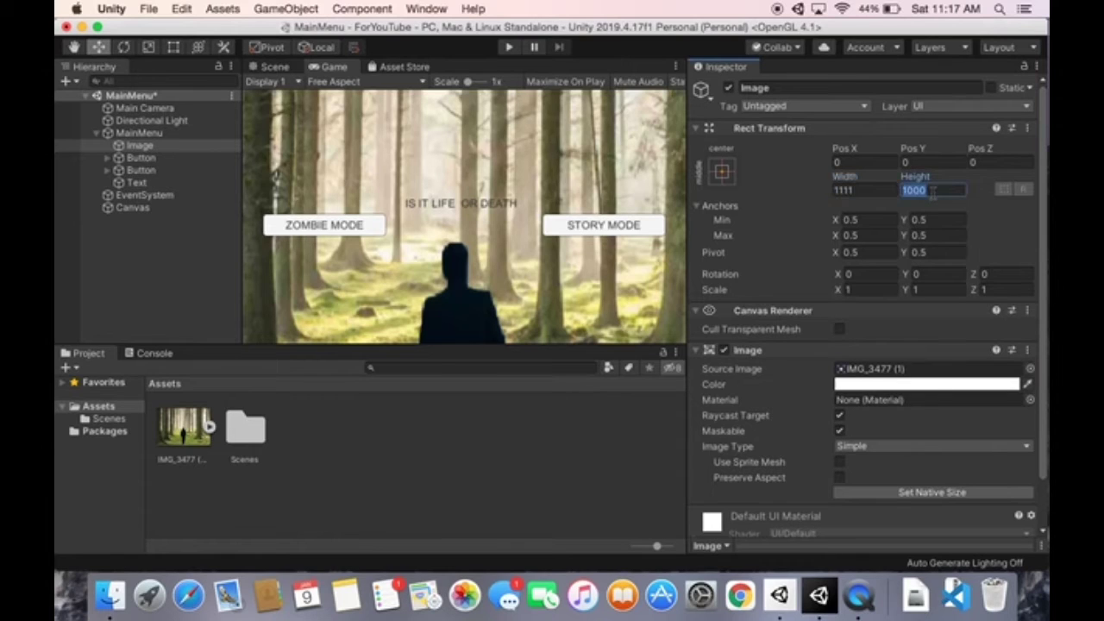
key("BackSpace")
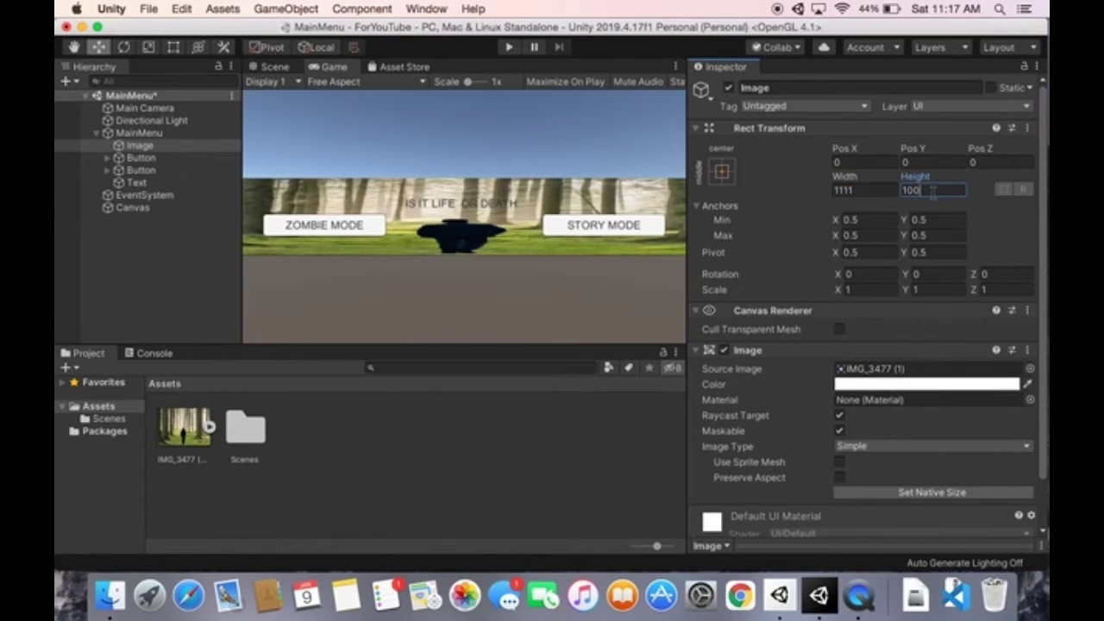
key("BackSpace")
key("BackSpace")
type("1")
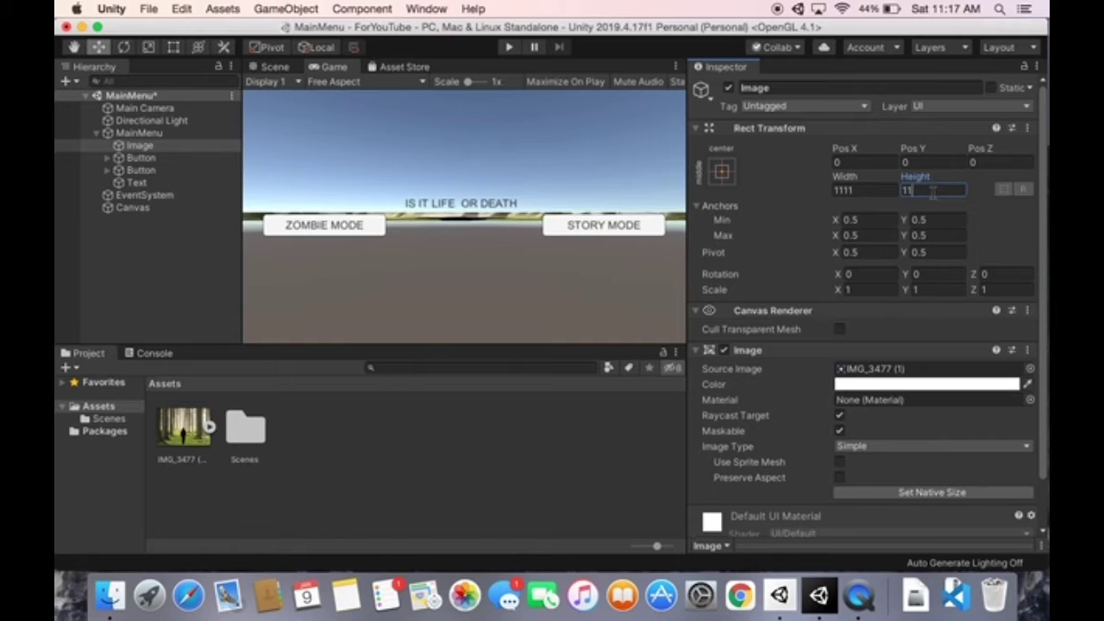
type("11")
key("BackSpace")
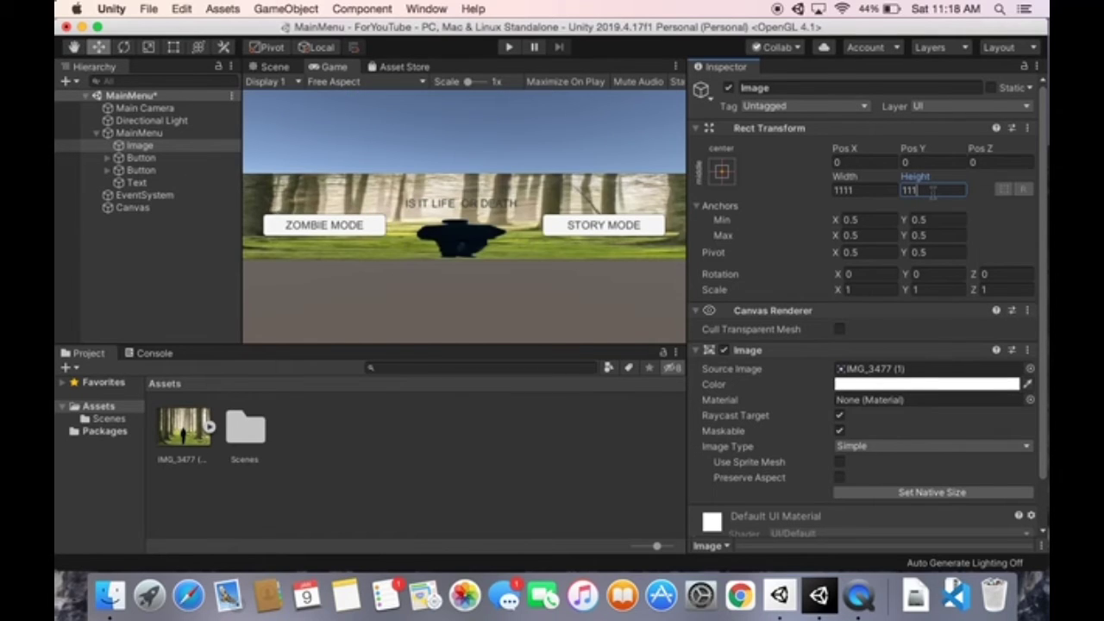
key("BackSpace")
key("BackSpace")
key("BackSpace")
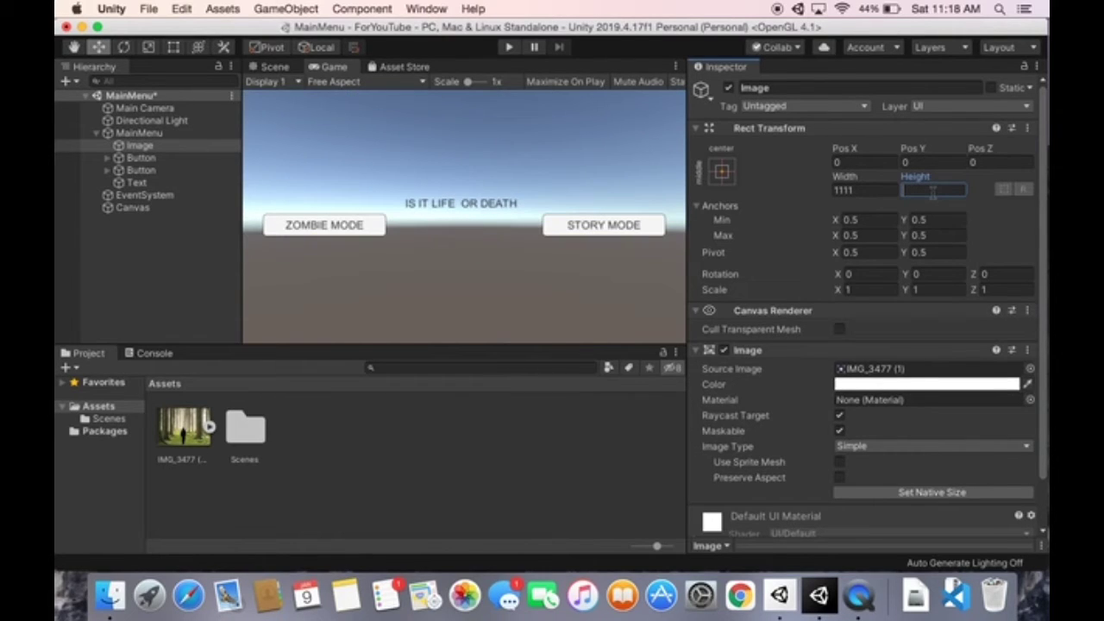
type("222")
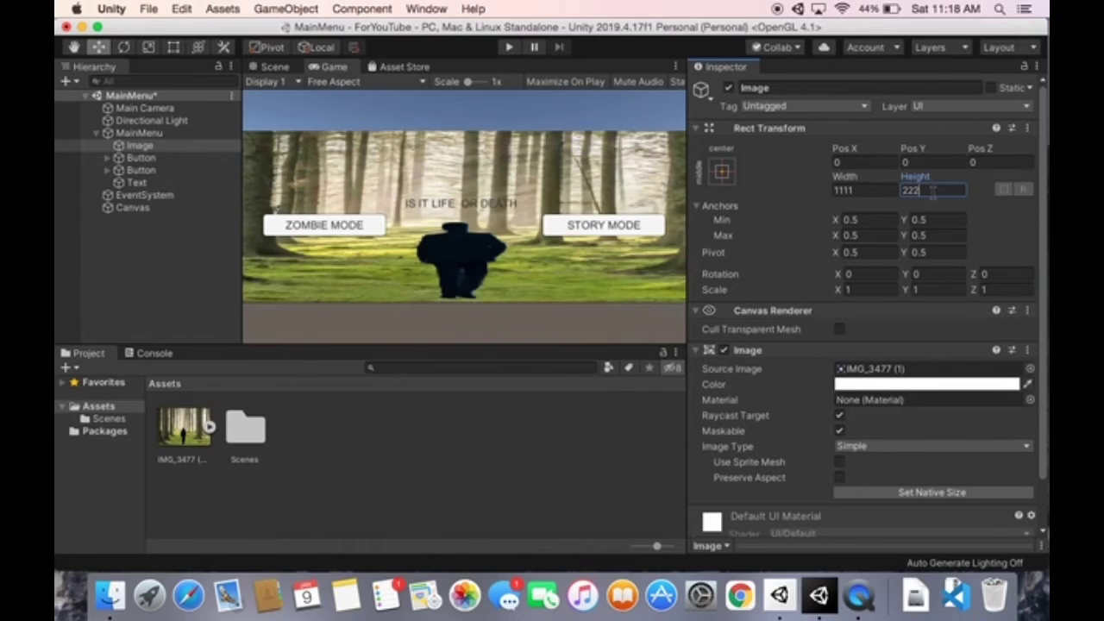
key("BackSpace")
key("BackSpace")
key("BackSpace")
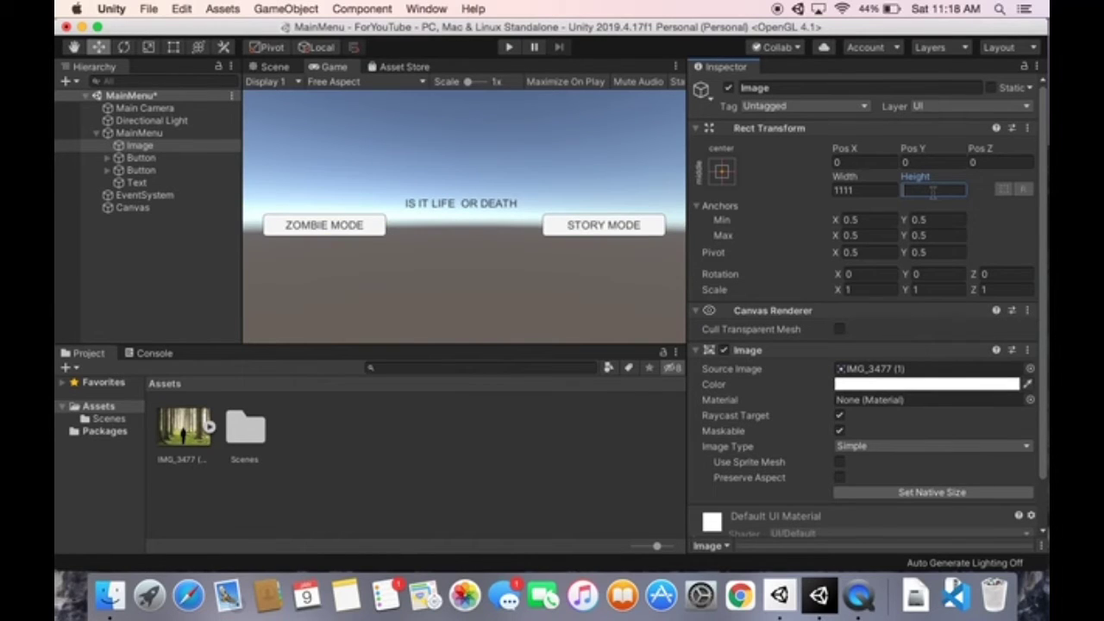
type("444")
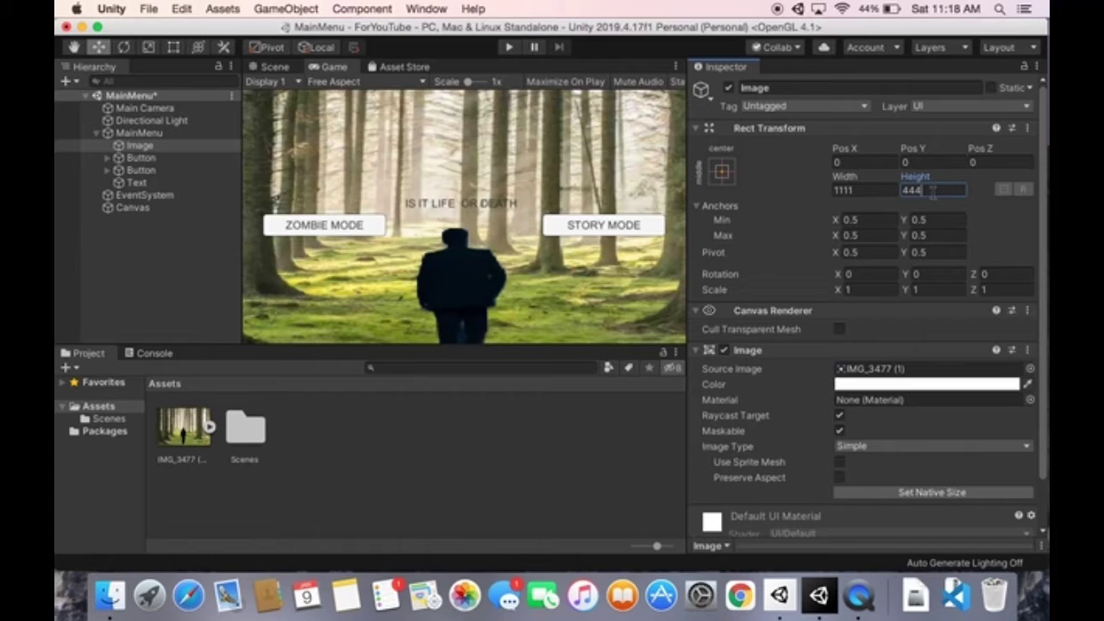
- Settle the Image at Width 777 and Height 333 after trying Width 3333
left_click(860, 191)
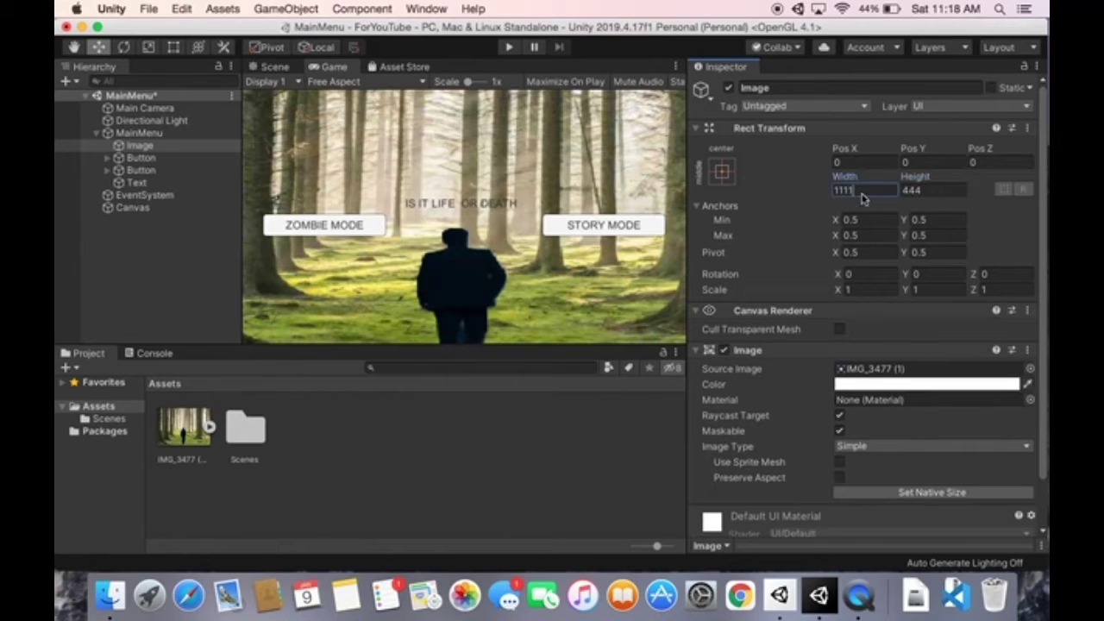
left_click(860, 191)
key("BackSpace")
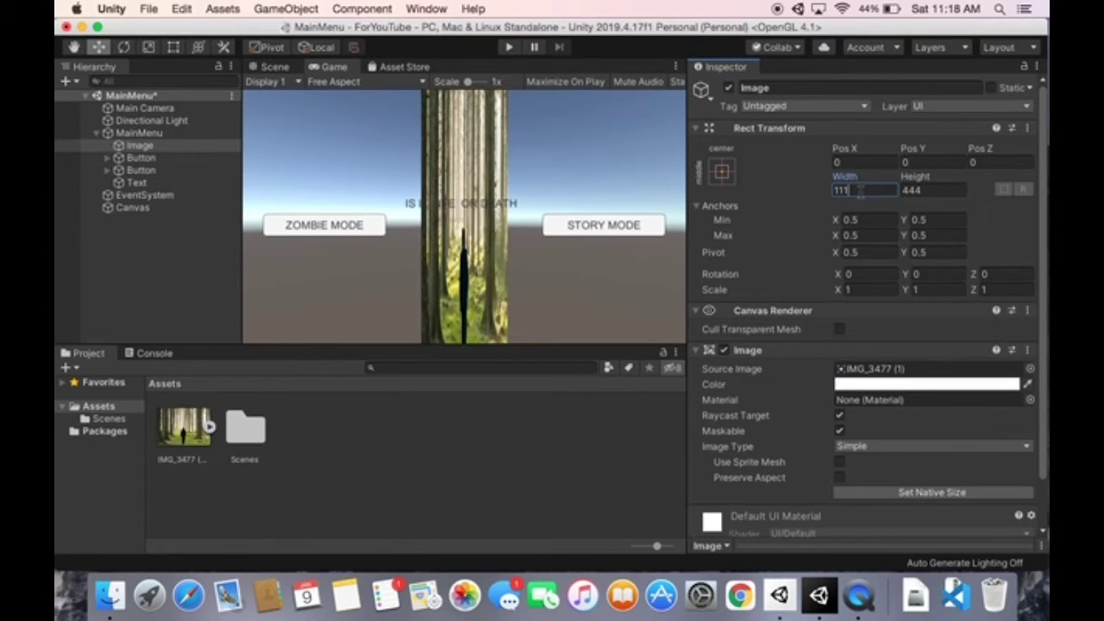
key("BackSpace")
key("BackSpace")
key("BackSpace")
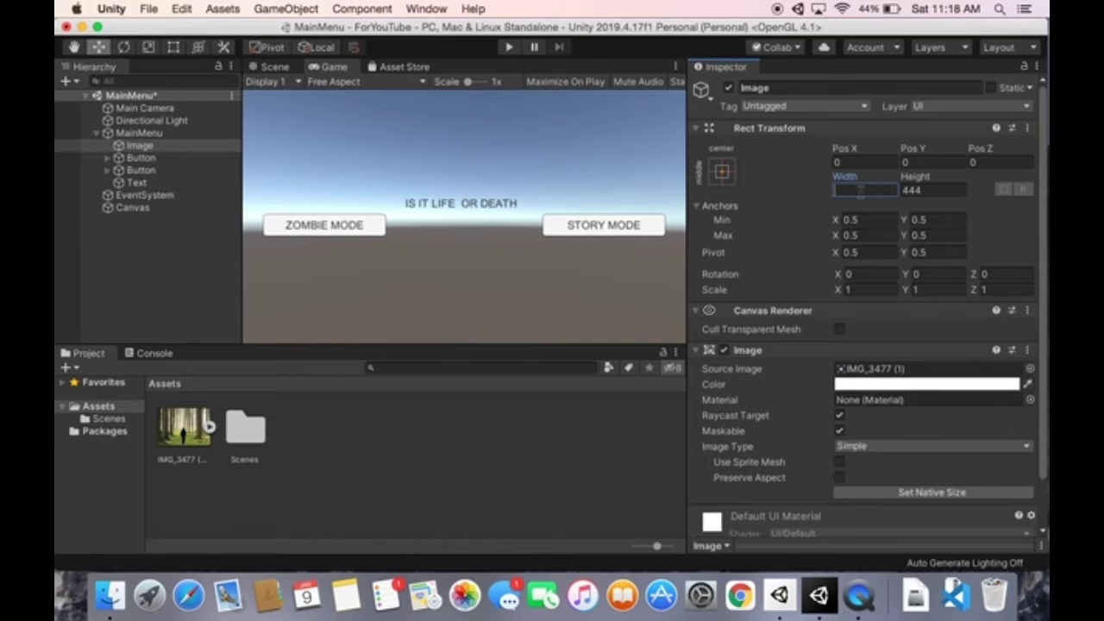
type("3333")
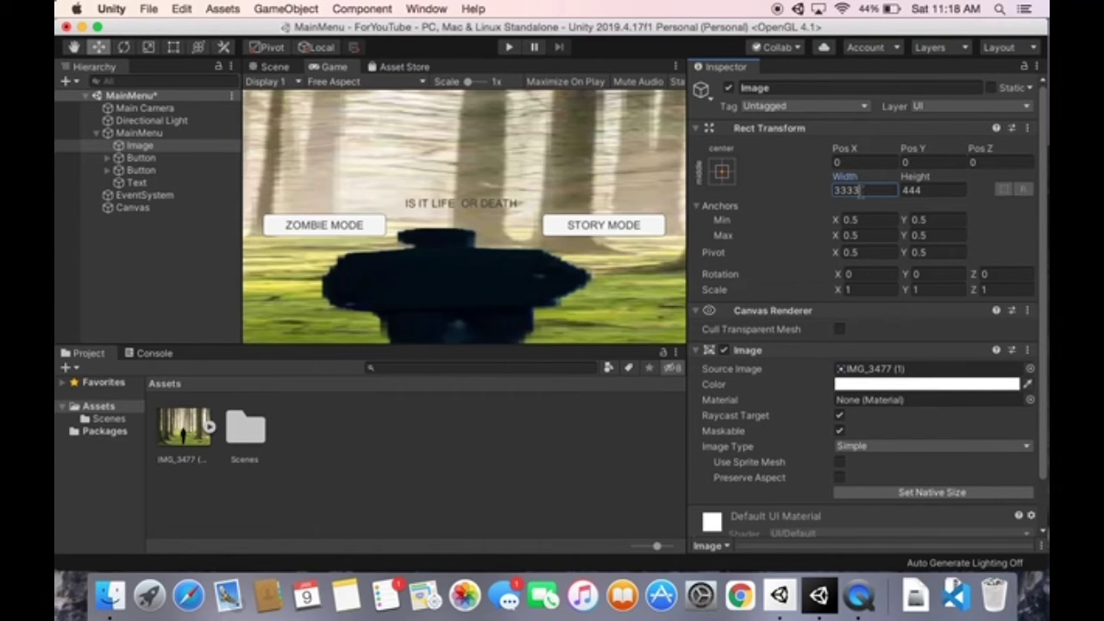
key("BackSpace")
key("BackSpace")
key("BackSpace")
key("BackSpace")
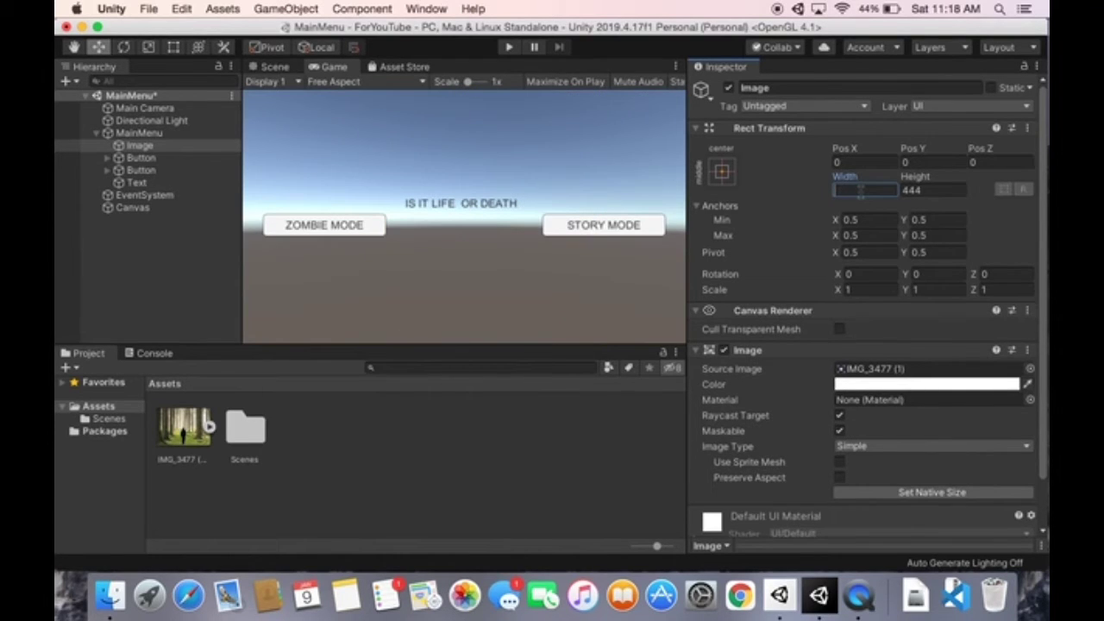
type("777")
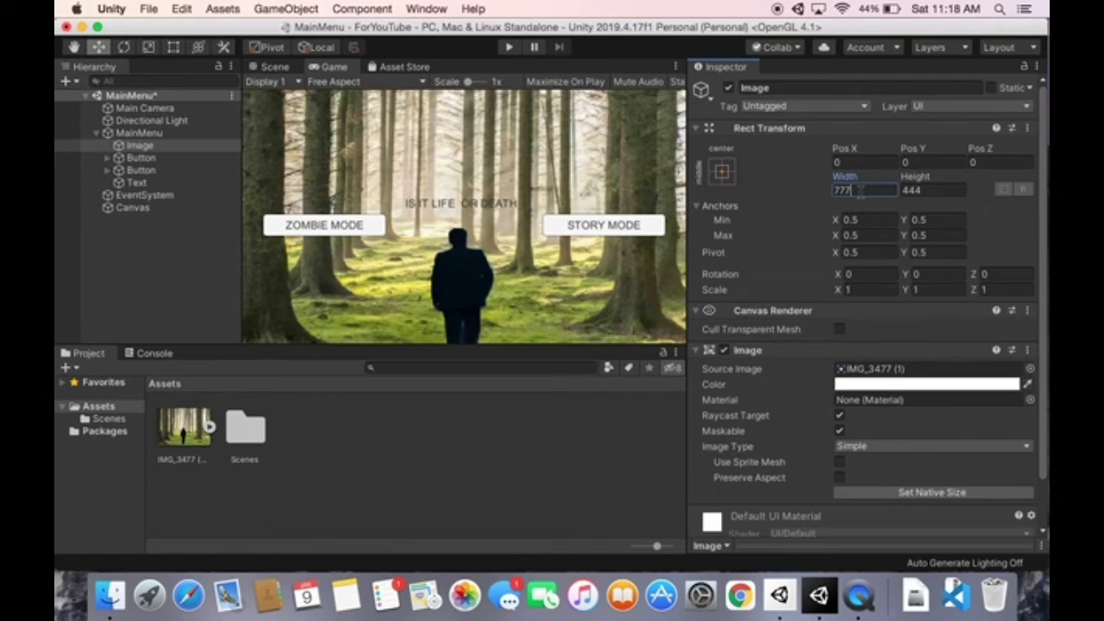
left_click(934, 191)
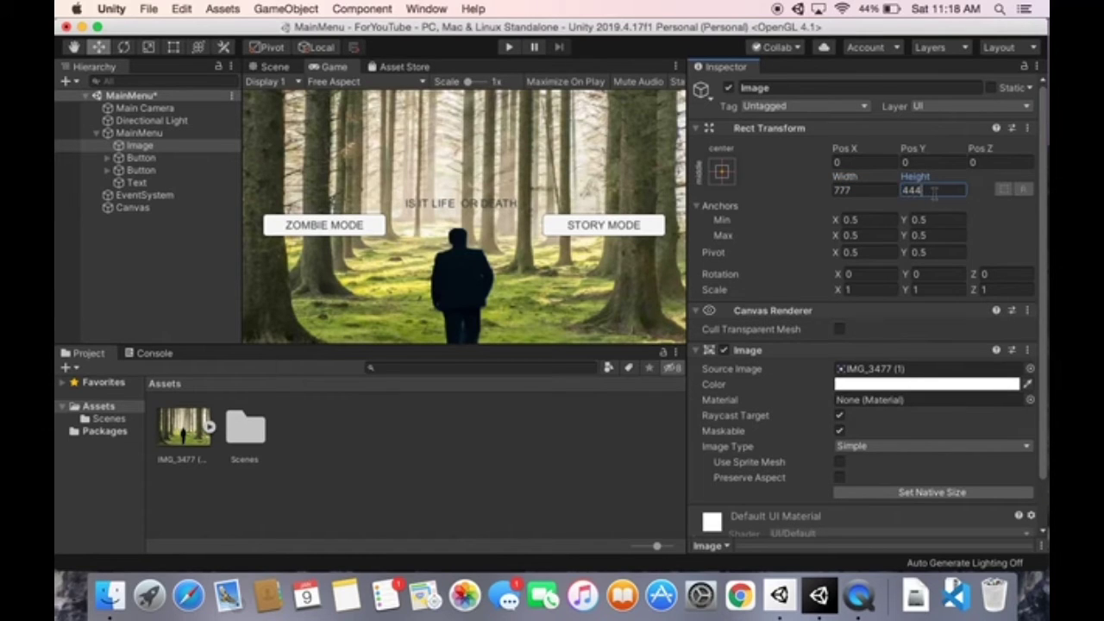
key("BackSpace")
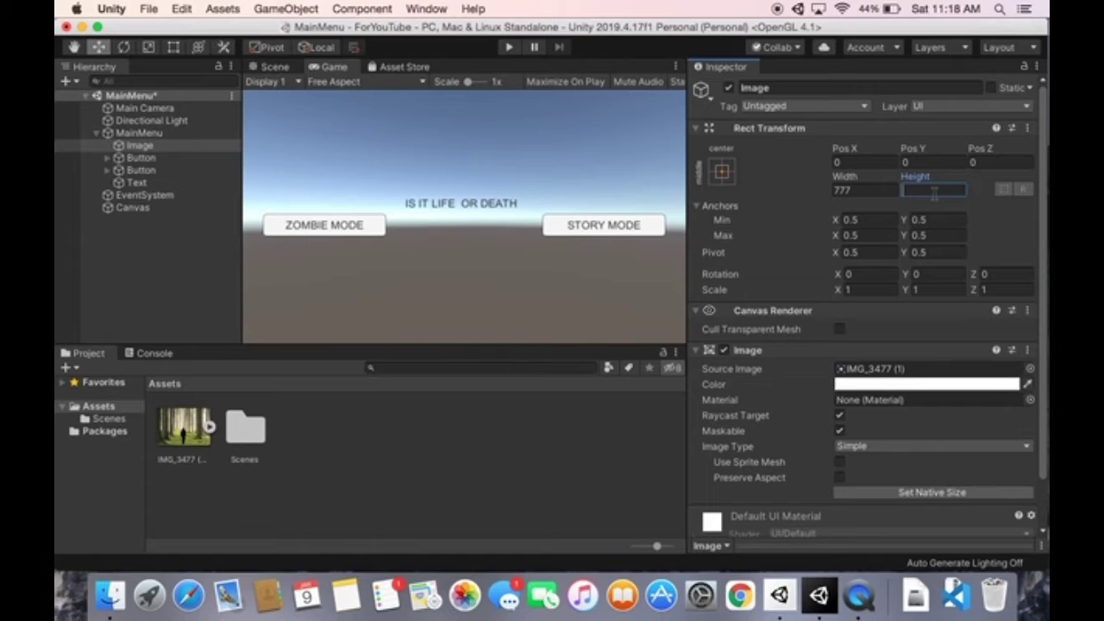
type("333")
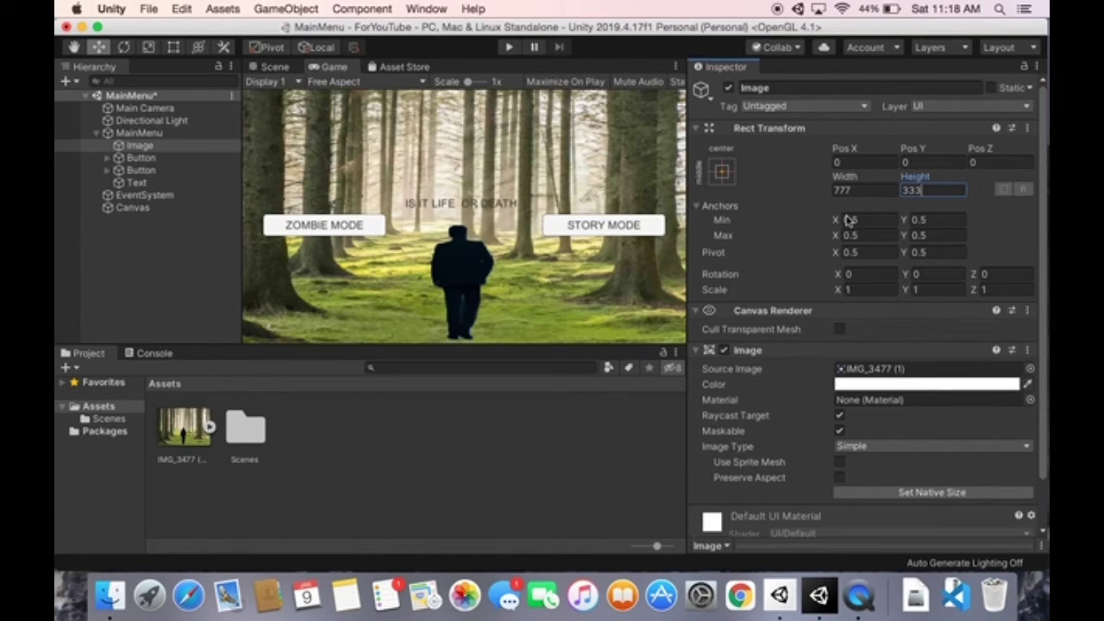
left_click(688, 229)
left_click_drag(689, 228, 668, 231)
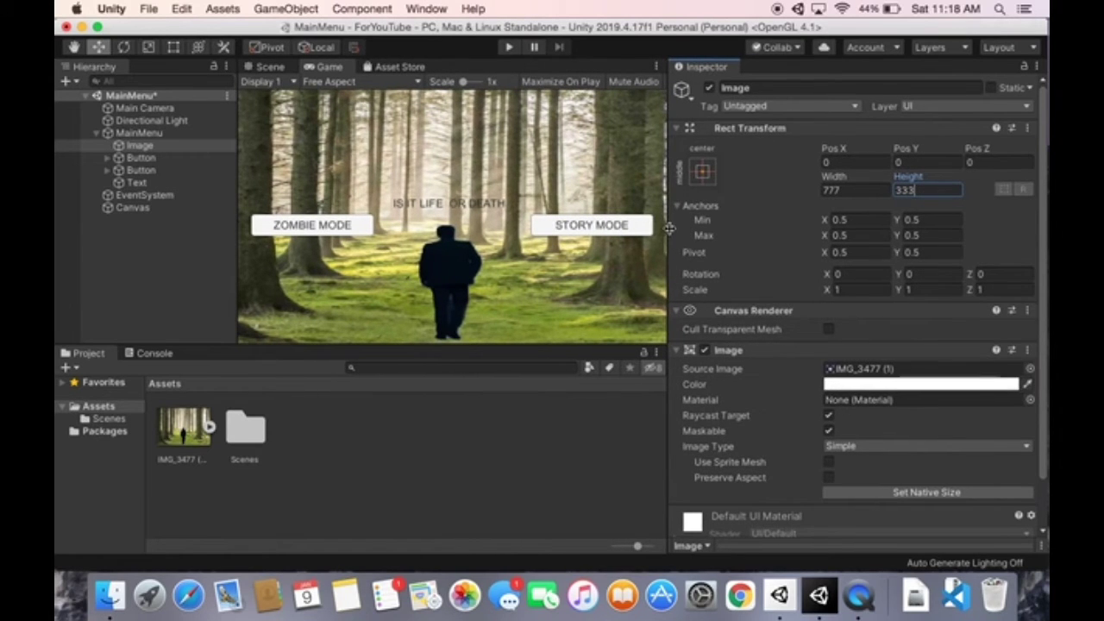
left_click(537, 464)
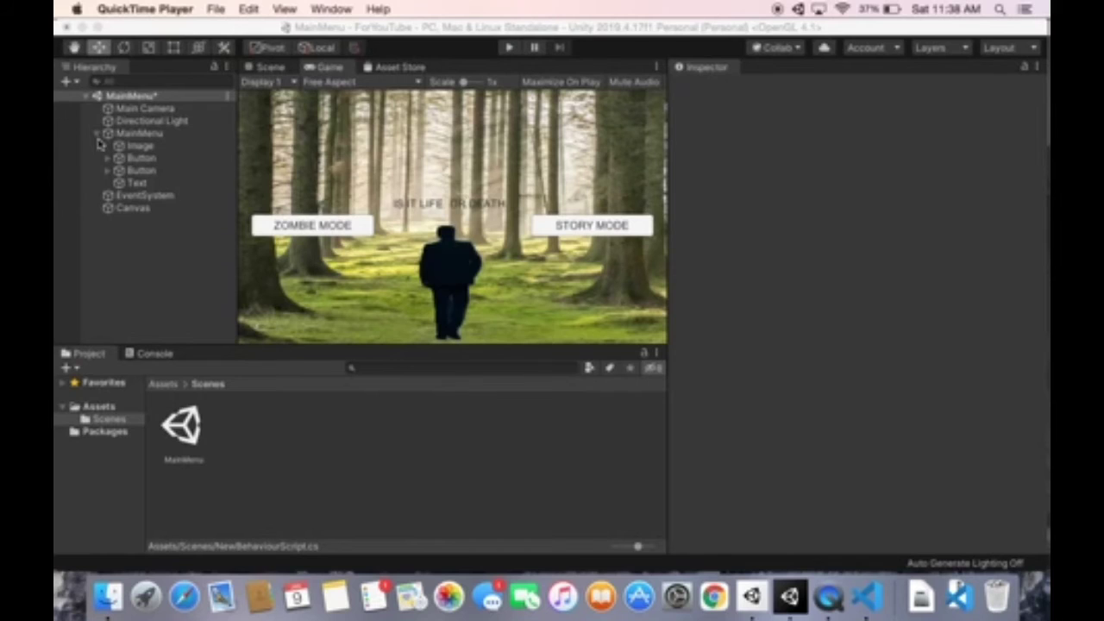
- Create a C# script named MainMenu via Assets > Create and open it in VS Code
left_click(97, 135)
left_click(132, 136)
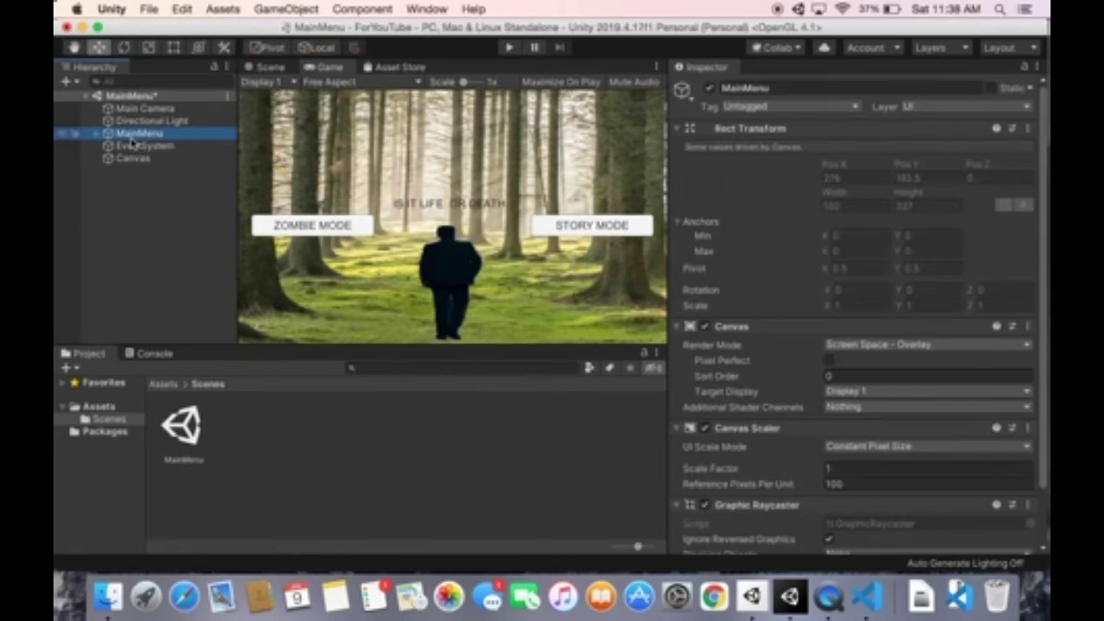
left_click(231, 8)
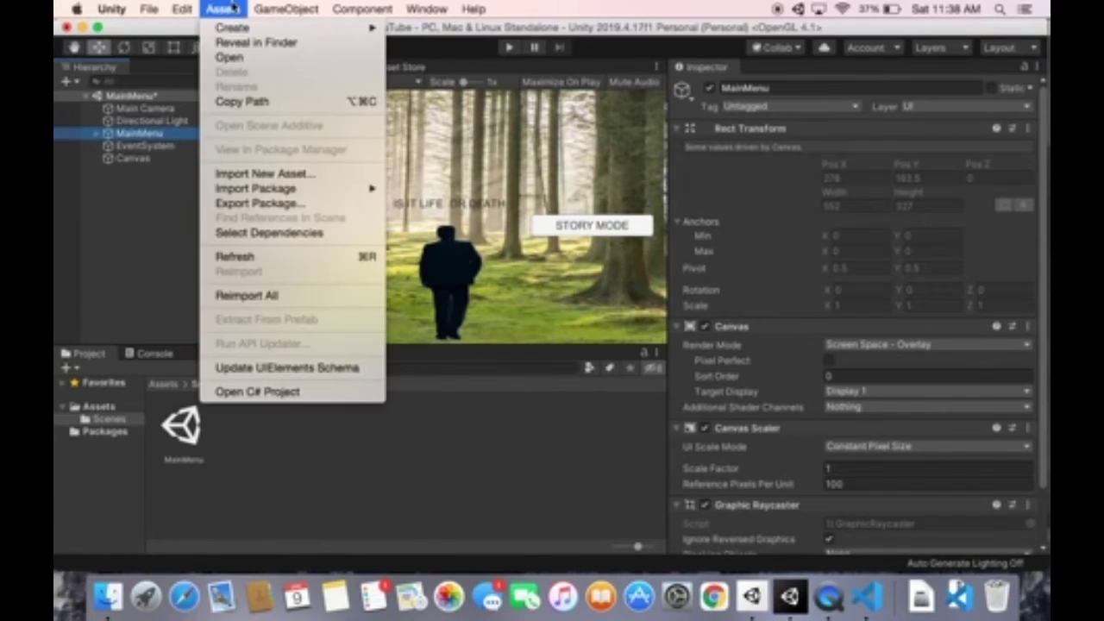
mouse_move(233, 28)
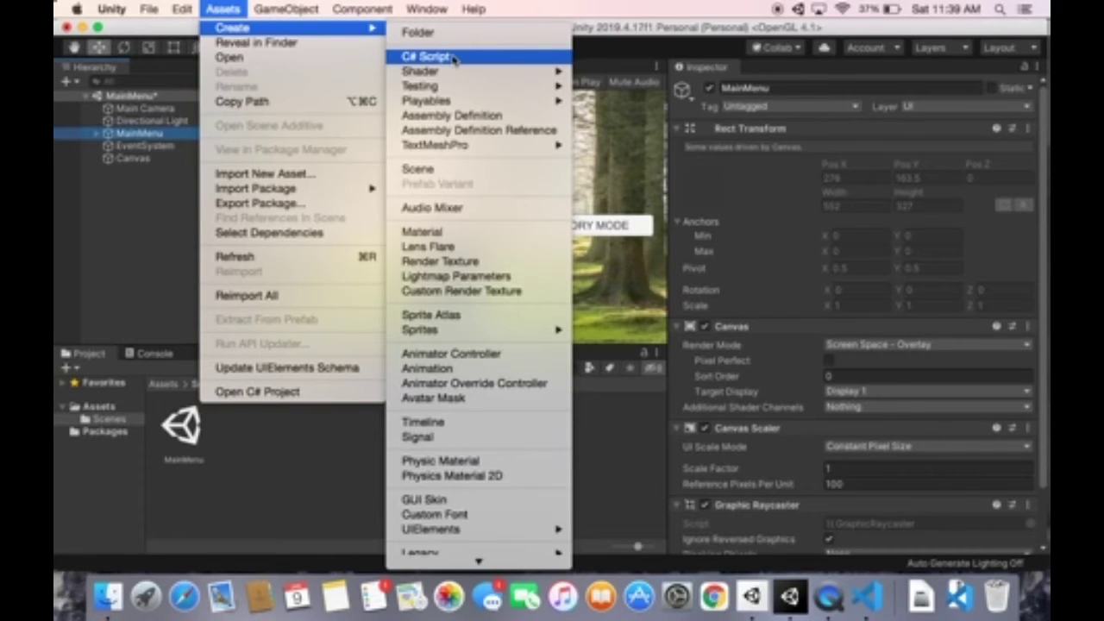
left_click(453, 57)
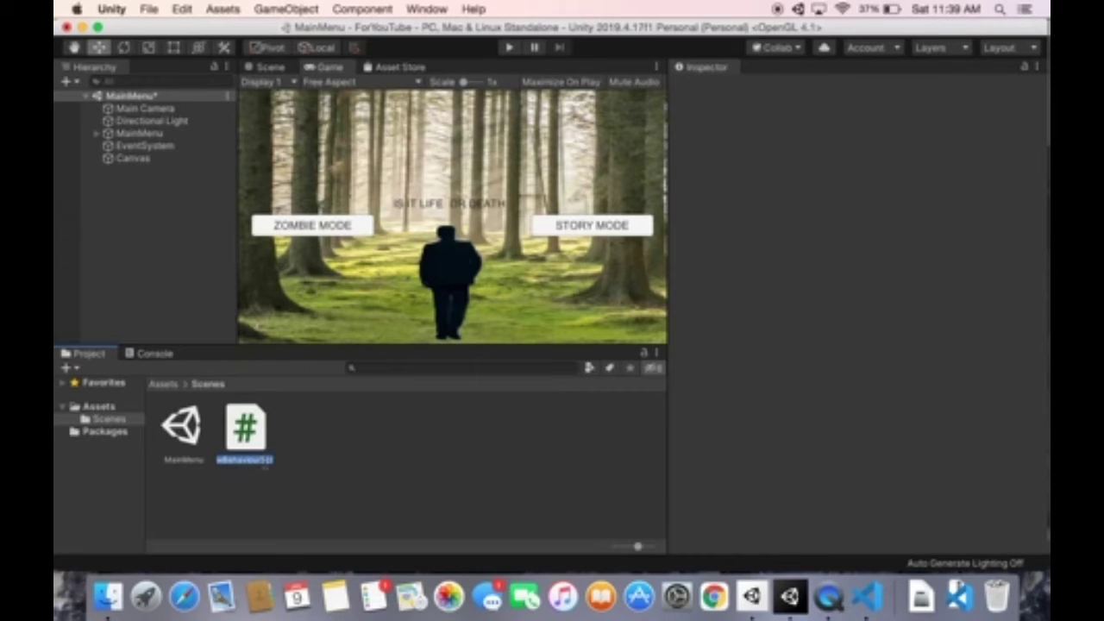
key("BackSpace")
type("n")
type("Me")
type("nu")
key("Return")
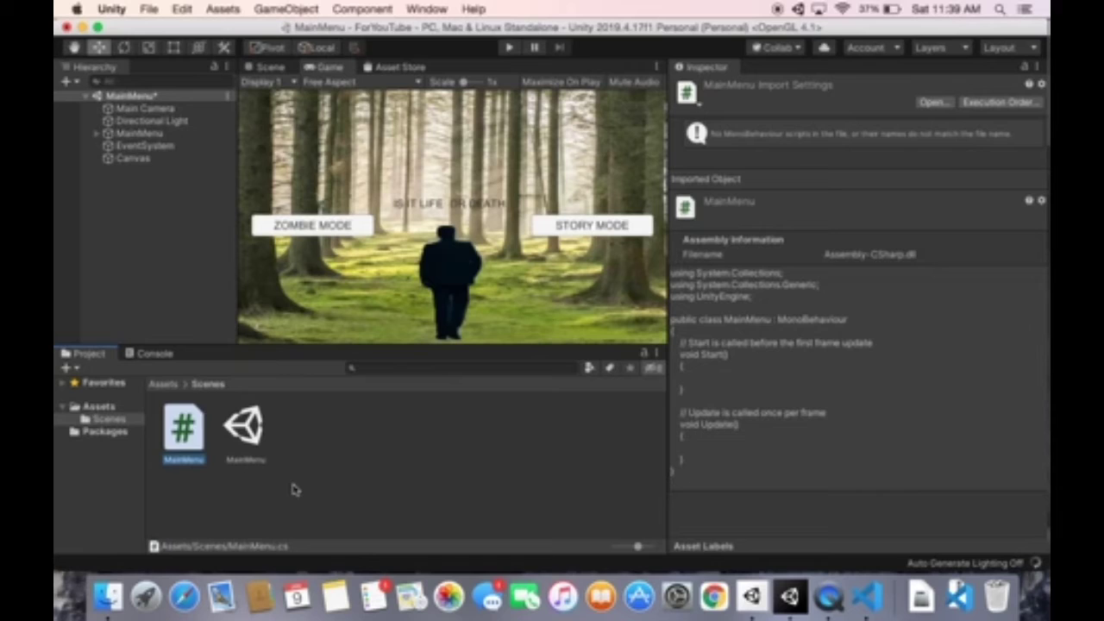
double_click(190, 434)
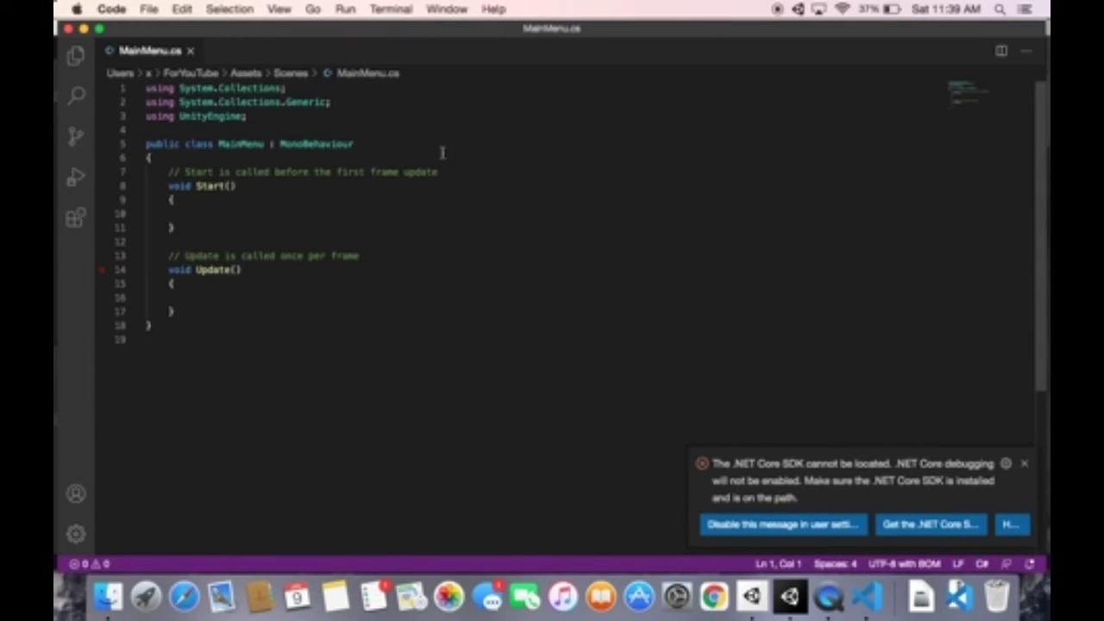
- Delete the template class with Start() and Update(), keeping only the three using lines
left_click(258, 143)
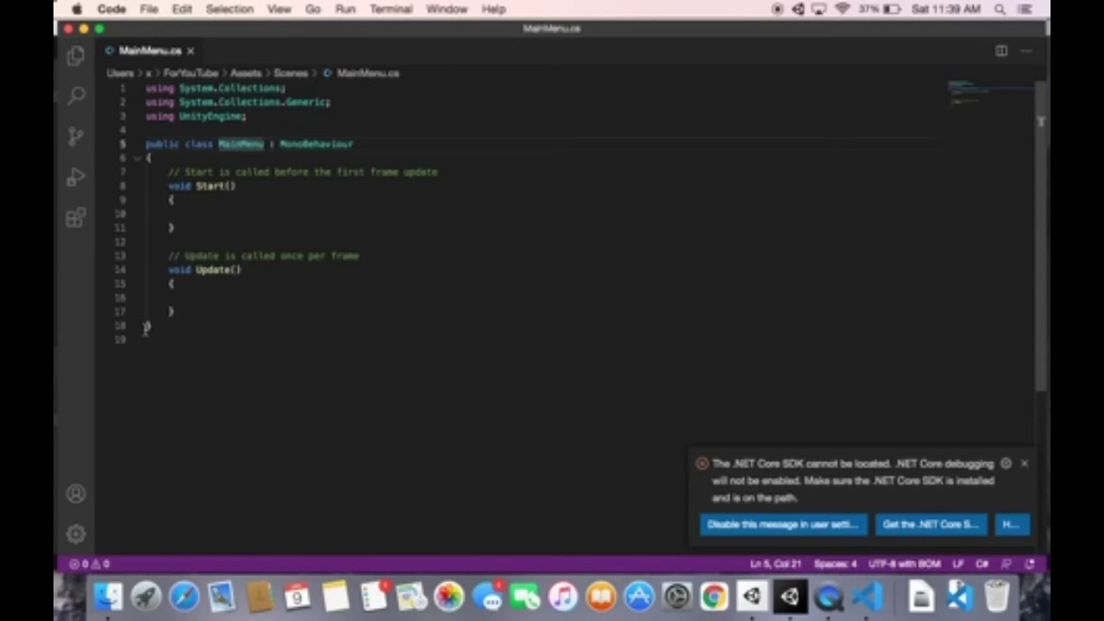
mouse_move(147, 326)
left_mouse_down()
mouse_move(215, 200)
mouse_move(123, 162)
left_mouse_up()
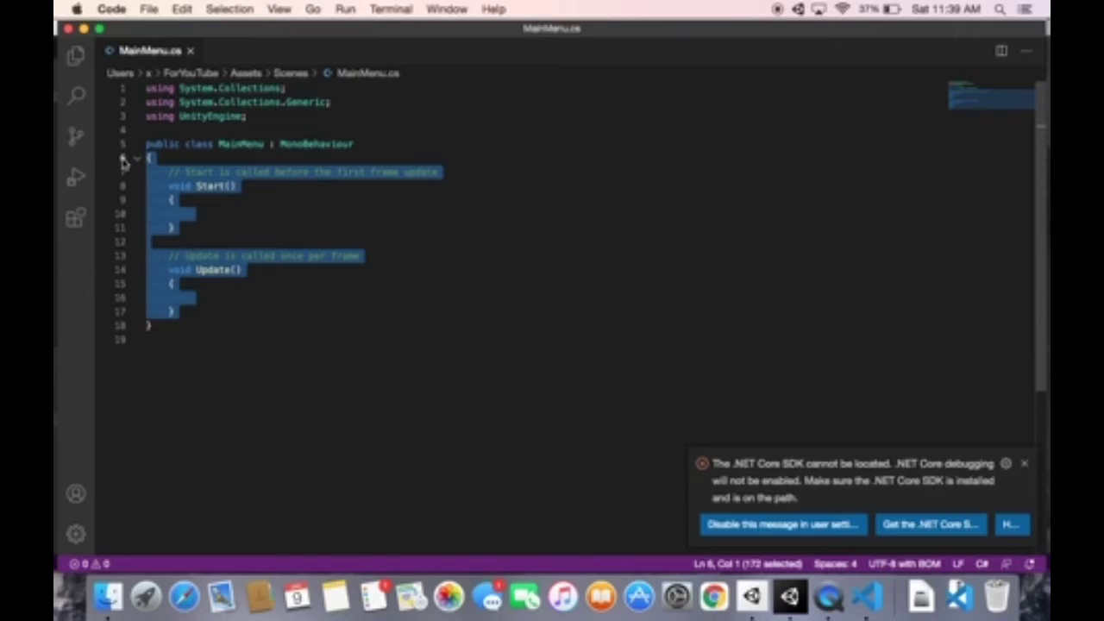
key("BackSpace")
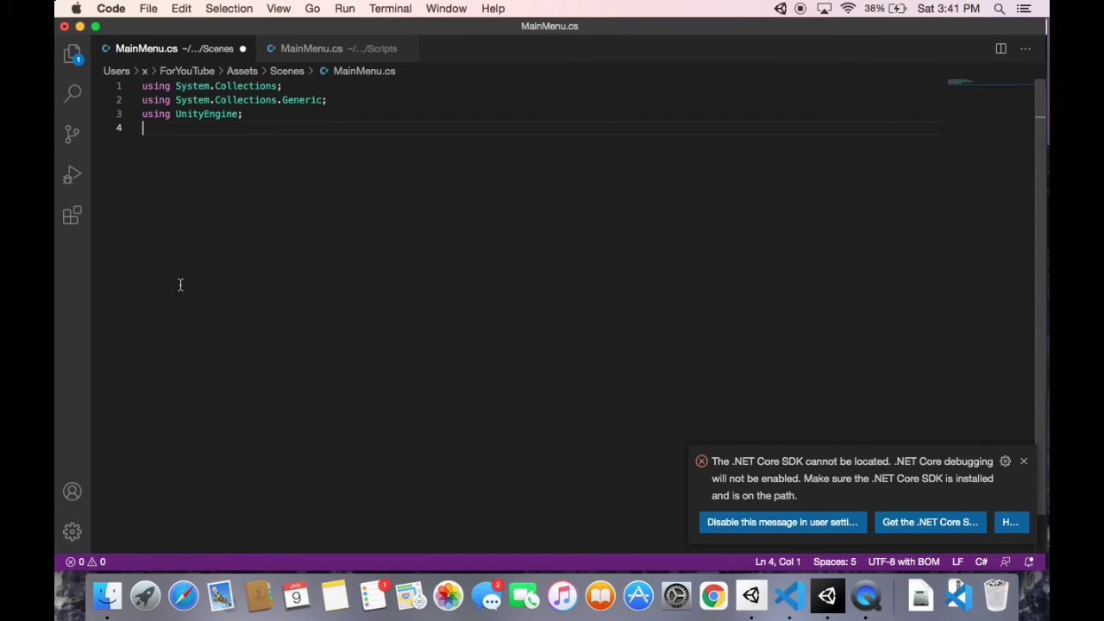
- Add the import 'using UnityEngine.SceneManagement;' below the existing using lines
type("u")
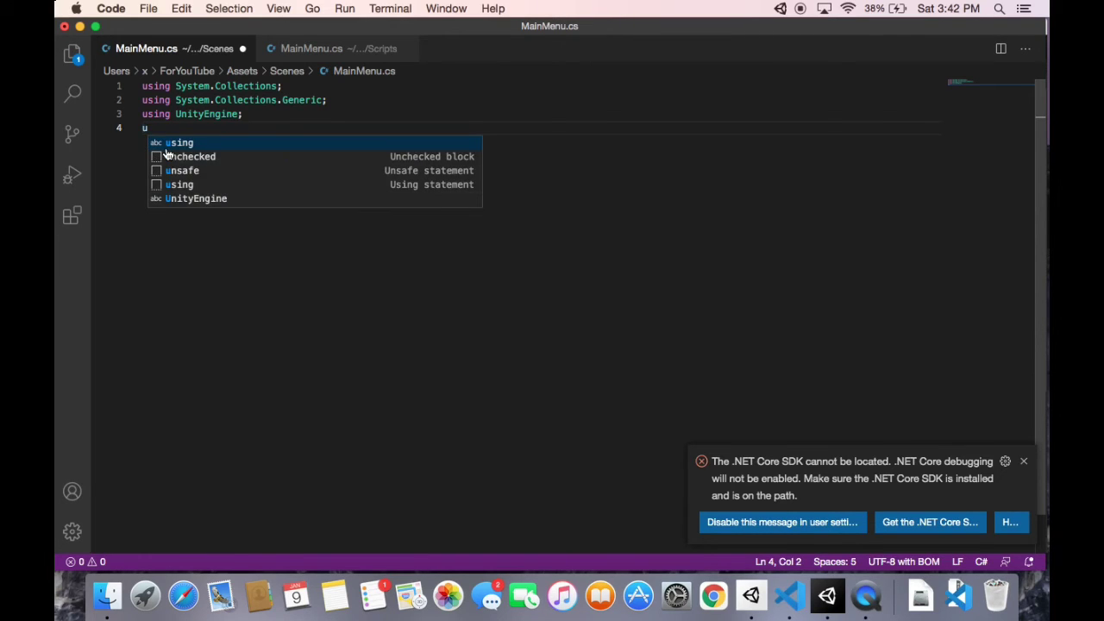
key("Return")
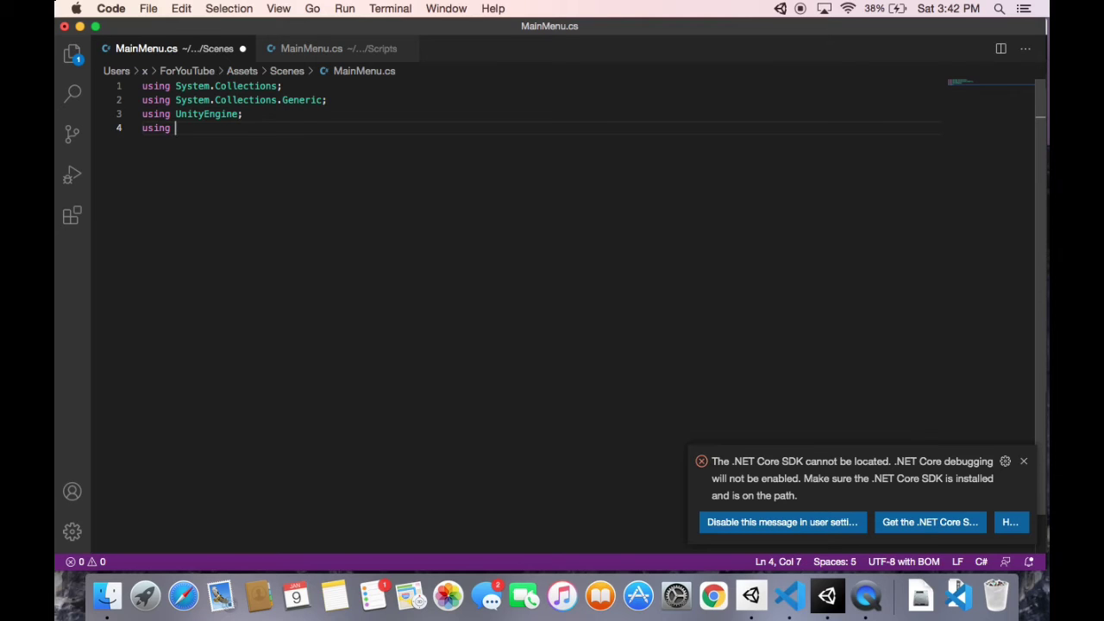
type("u")
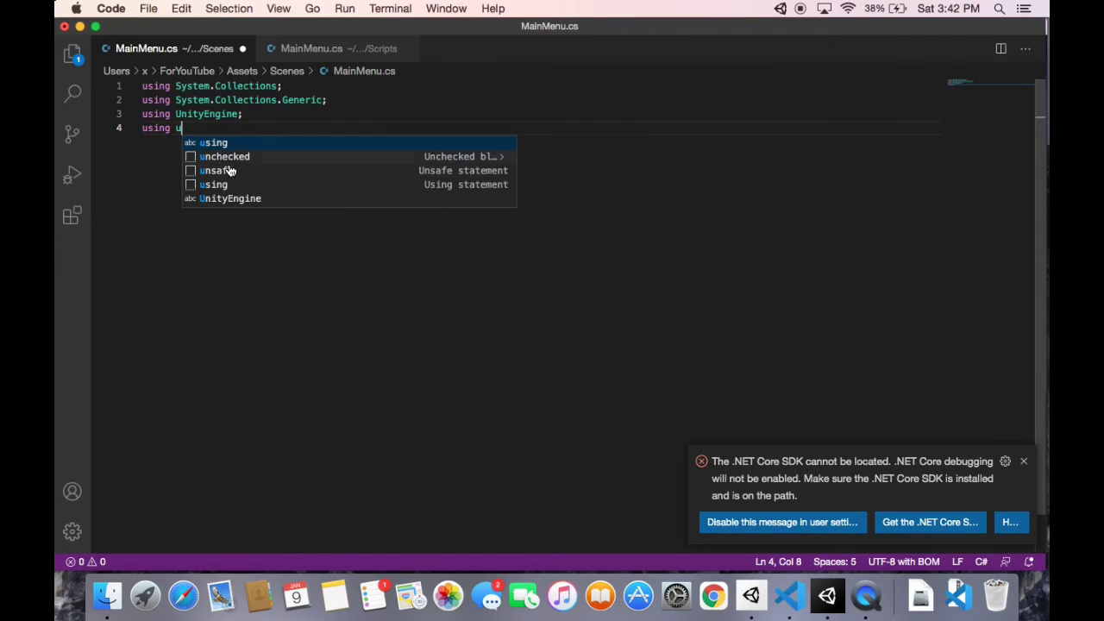
left_click(239, 199)
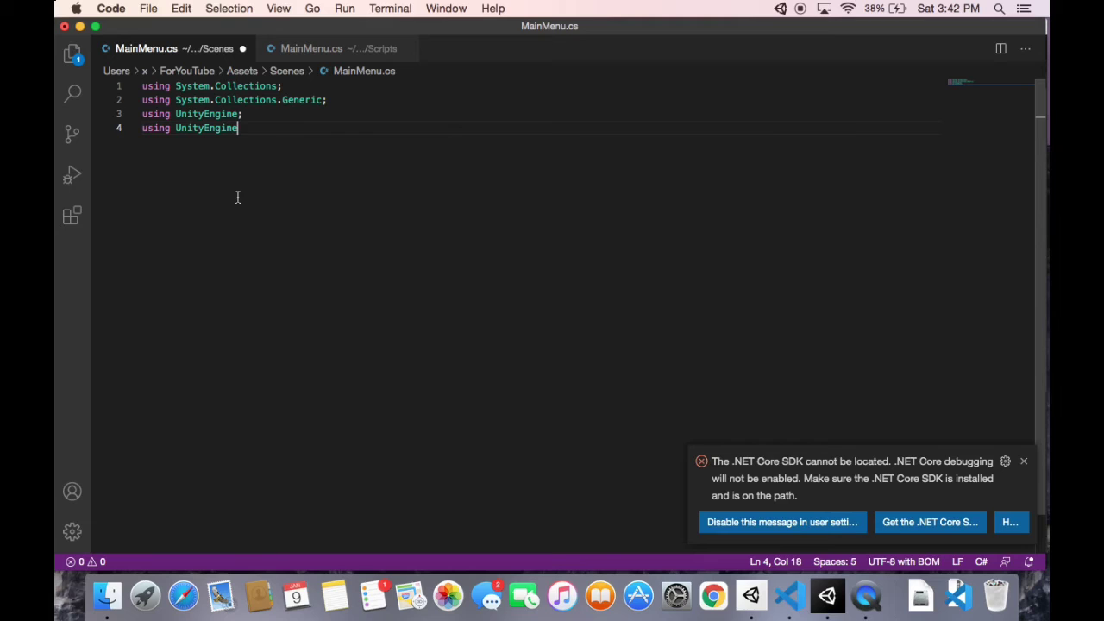
type(".S")
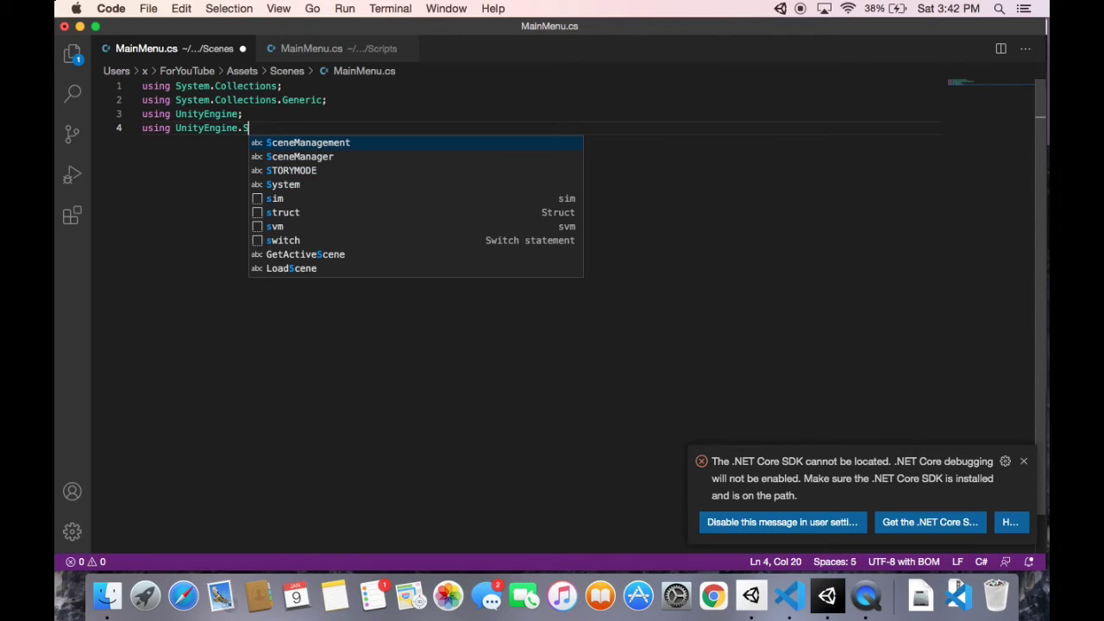
left_click(296, 139)
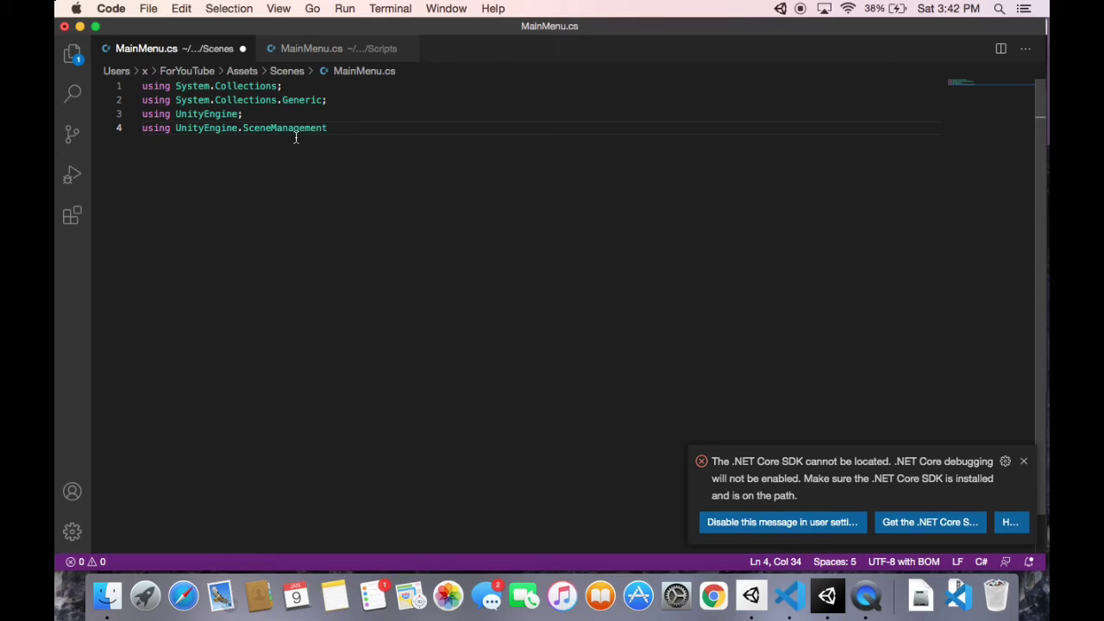
type(";")
key("Return")
key("BackSpace")
key("BackSpace")
key("Return")
key("Return")
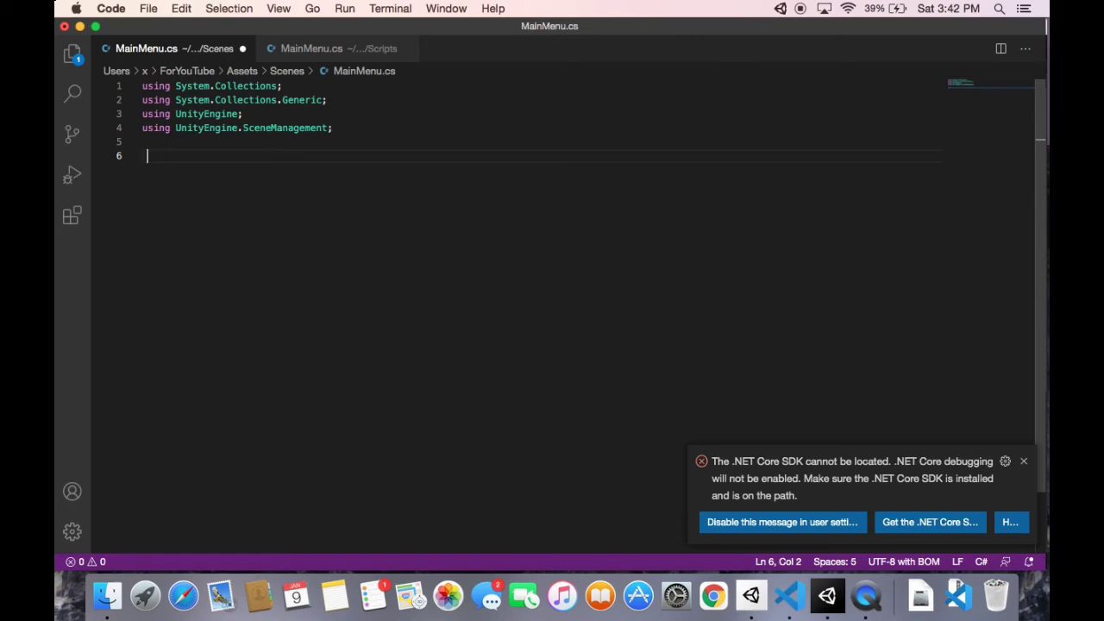
- Declare the method 'public void ZOMBIESMODE()'
type("p")
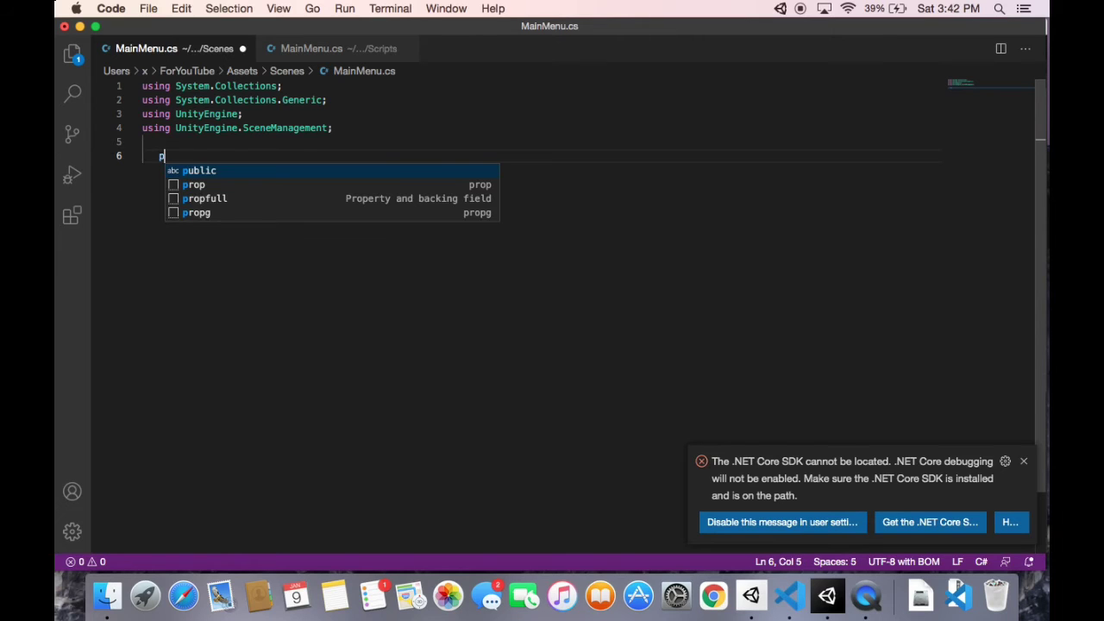
key("Tab")
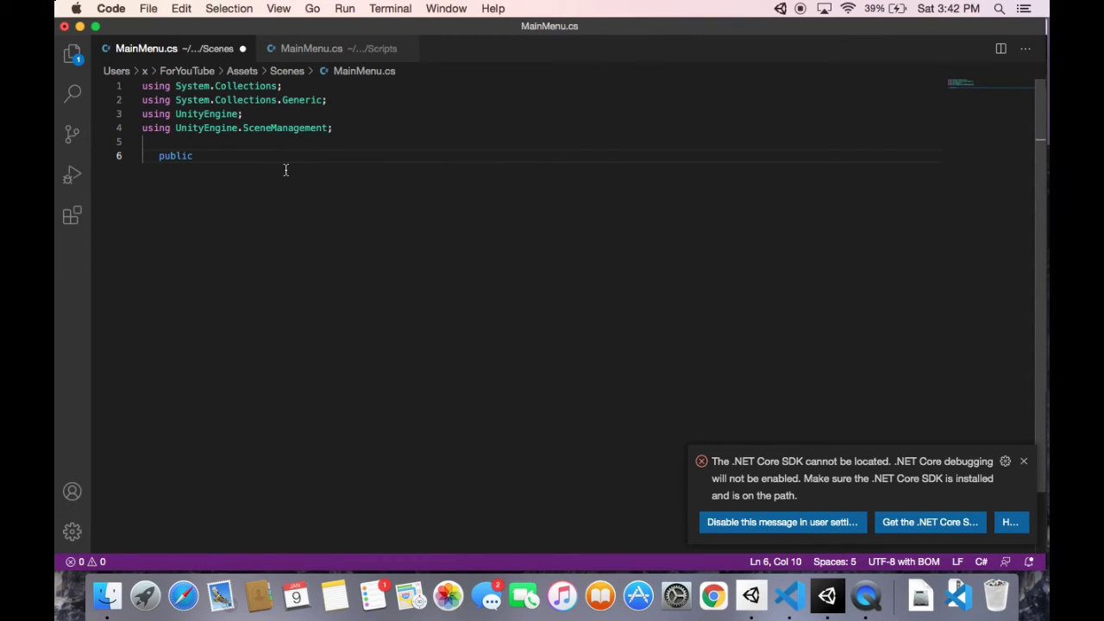
type(" v")
left_click(279, 173)
type("Z")
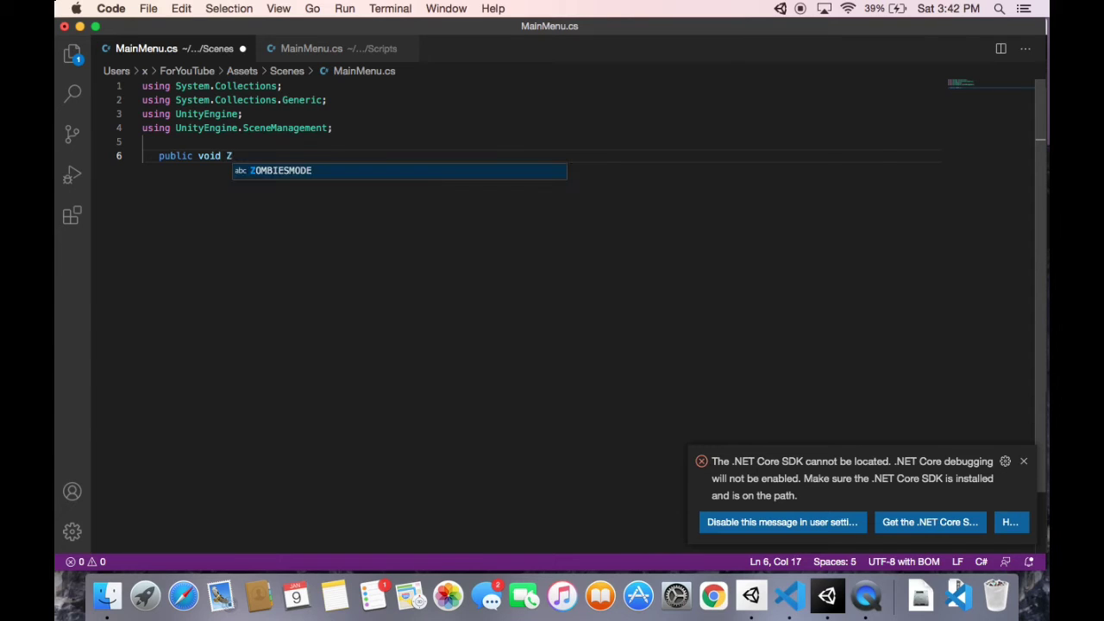
left_click(267, 171)
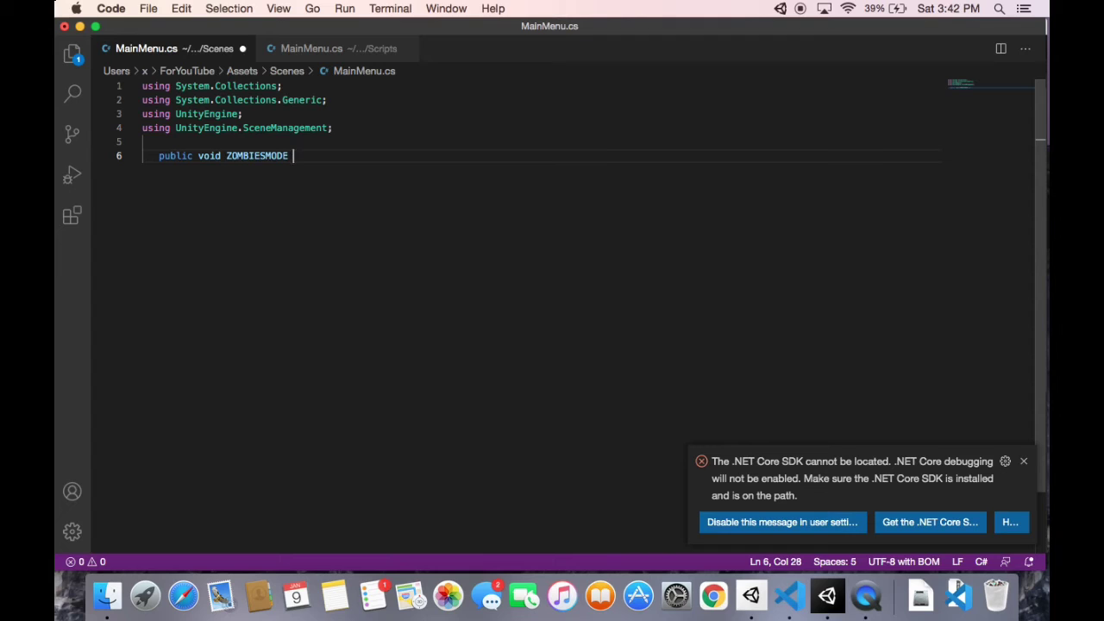
triple_click(291, 152)
left_click(306, 154)
type("(")
left_click(333, 158)
key("Return")
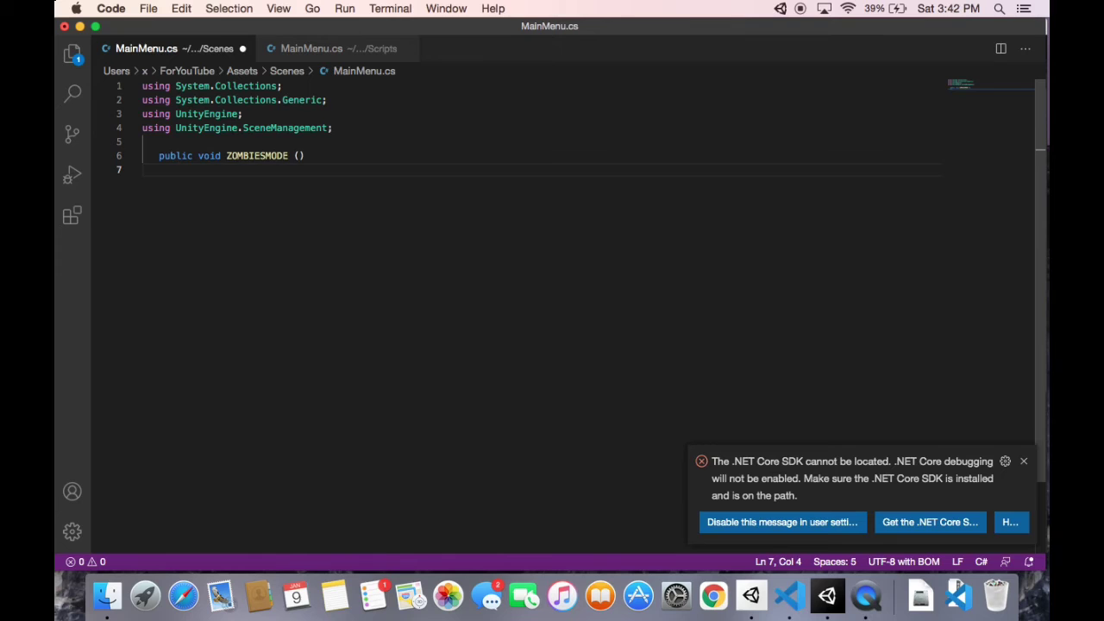
key("BackSpace")
key("BackSpace")
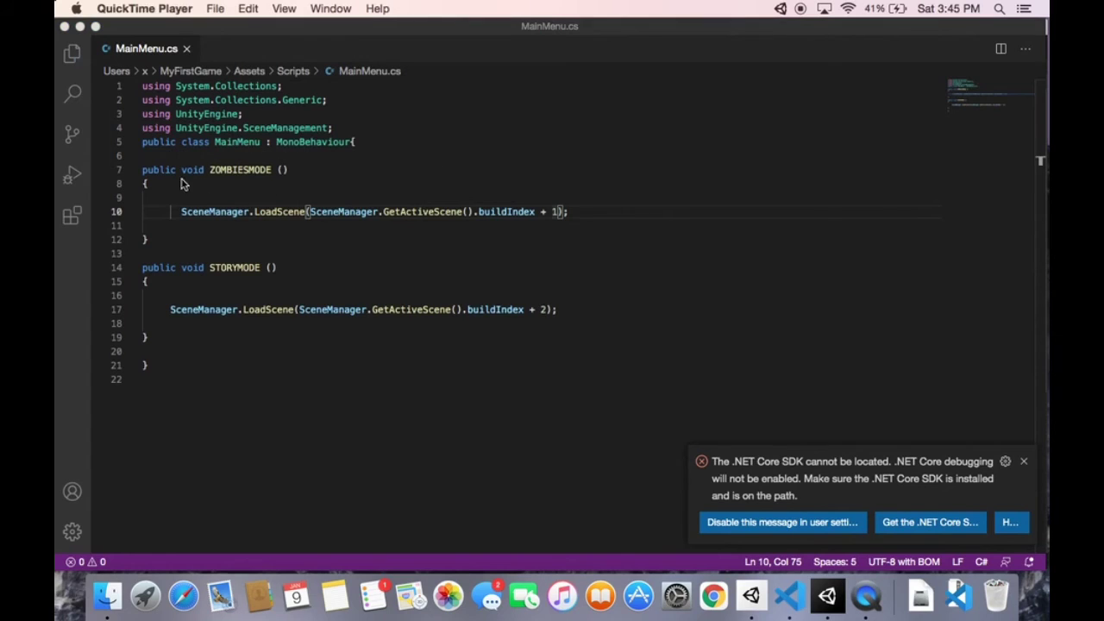
- Review the STORYMODE and ZOMBIESMODE scene-loading code in MainMenu.cs
left_click(145, 270)
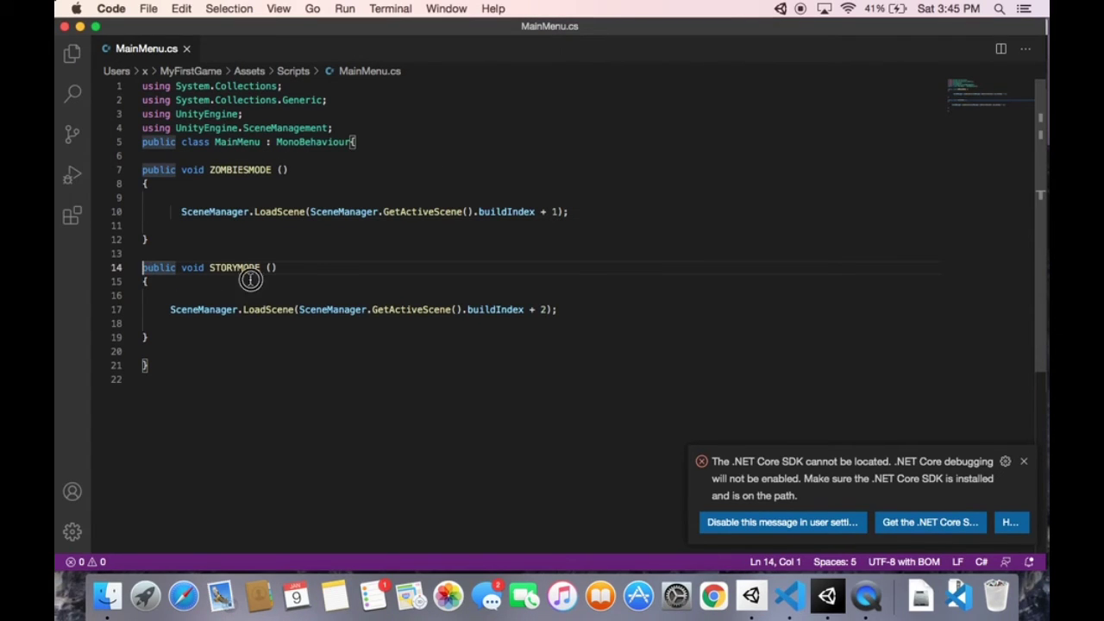
left_click(399, 309)
left_click(371, 286)
left_click(398, 266)
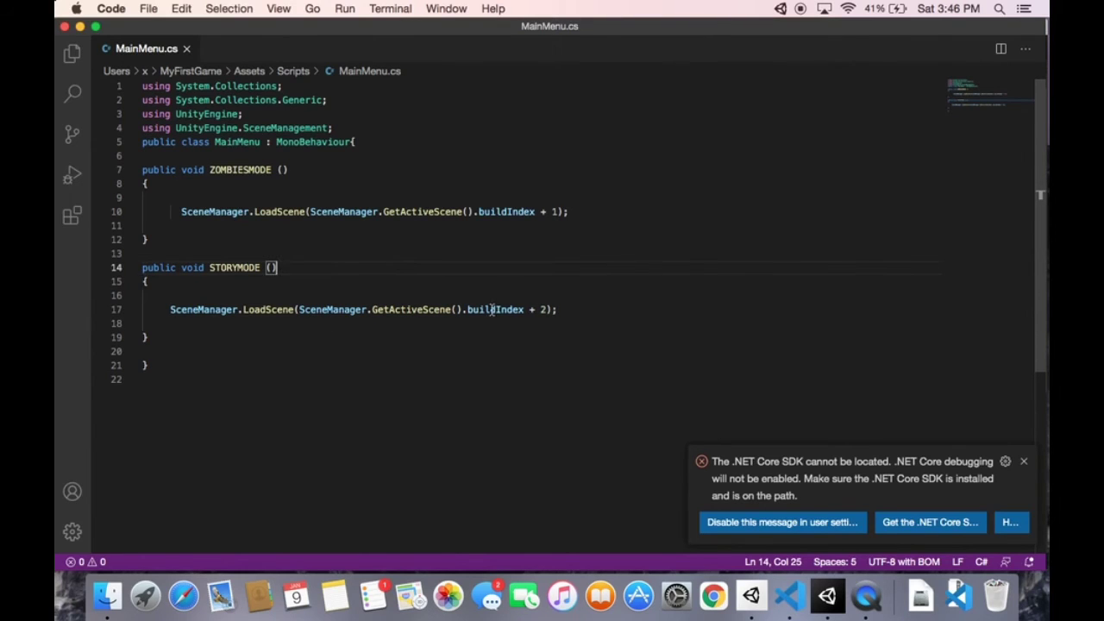
left_click(626, 210)
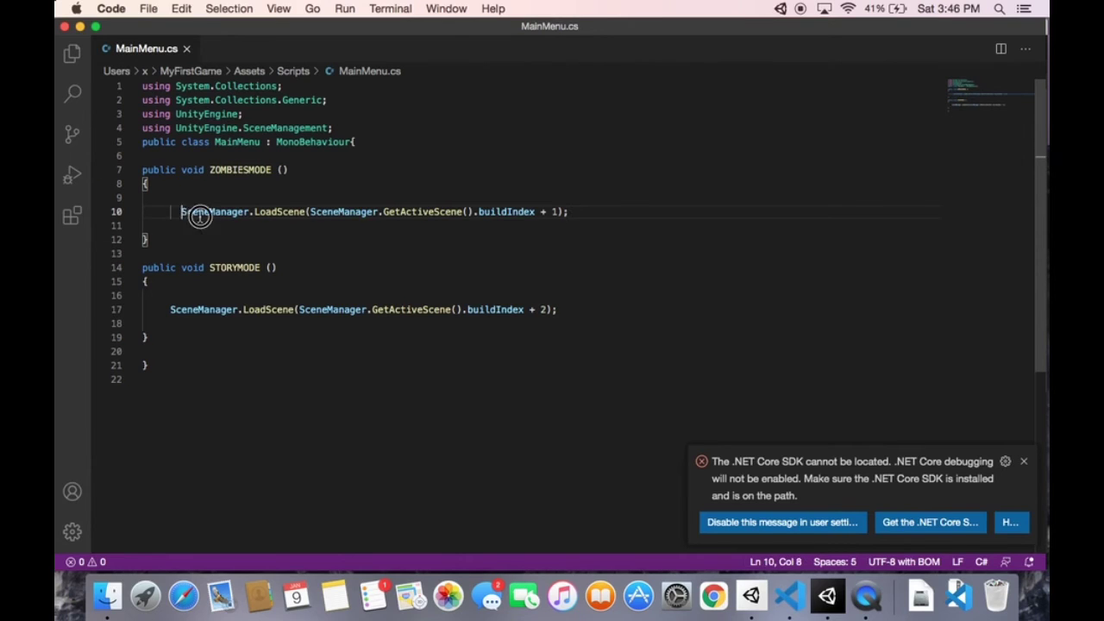
left_click_drag(182, 211, 604, 219)
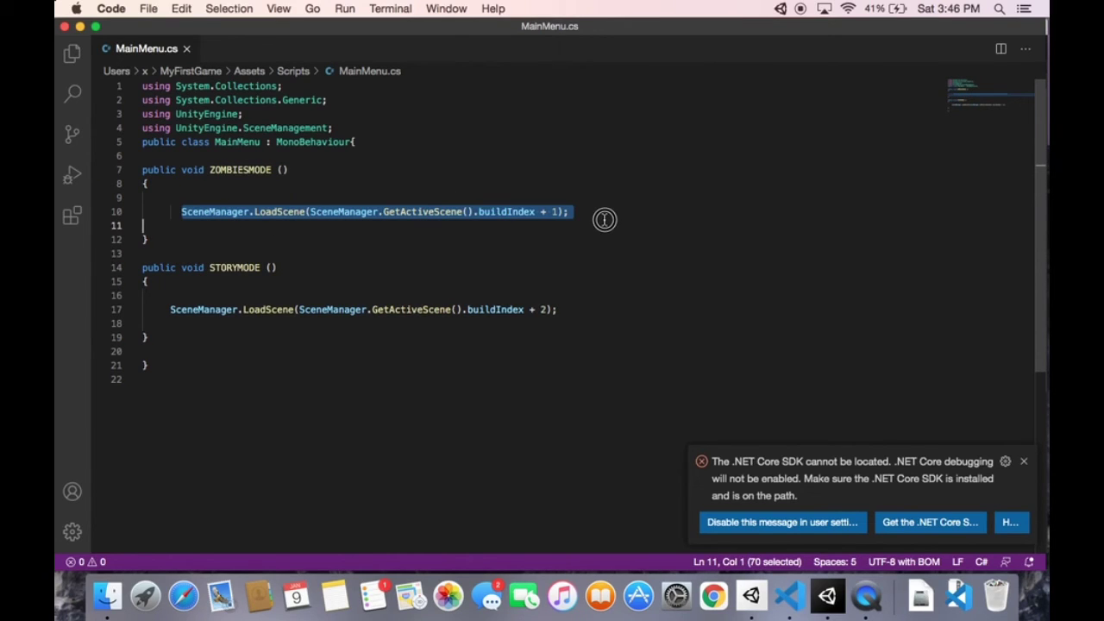
left_click(395, 180)
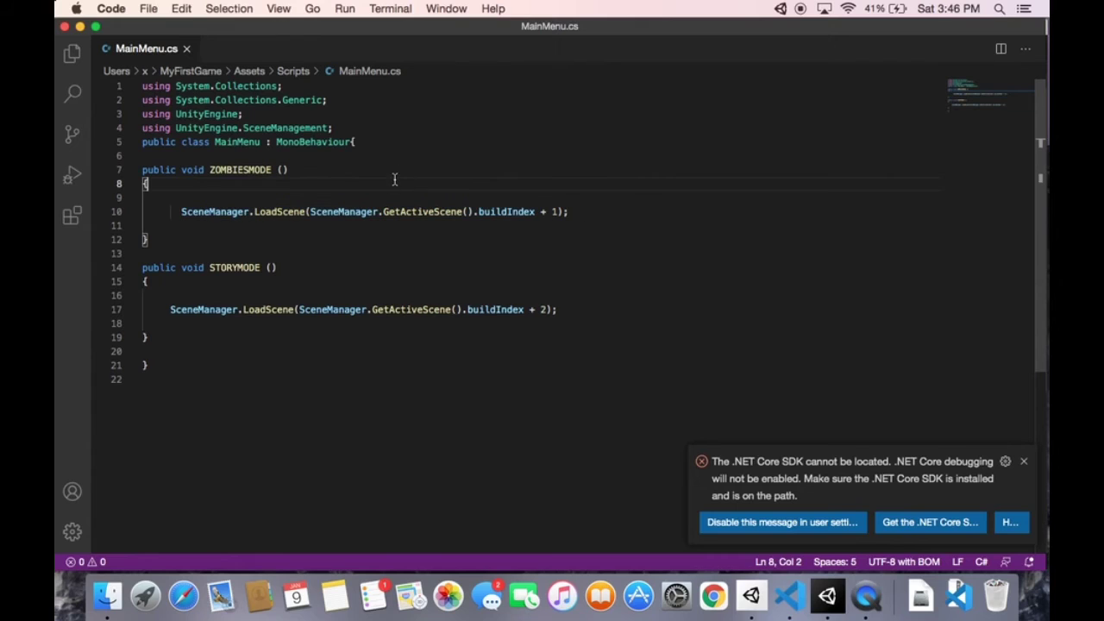
- Check the SceneManagement import and SceneManager calls, then bring up Unity Hub's Projects list
left_click_drag(369, 117, 368, 125)
left_click(340, 181)
left_click(338, 128)
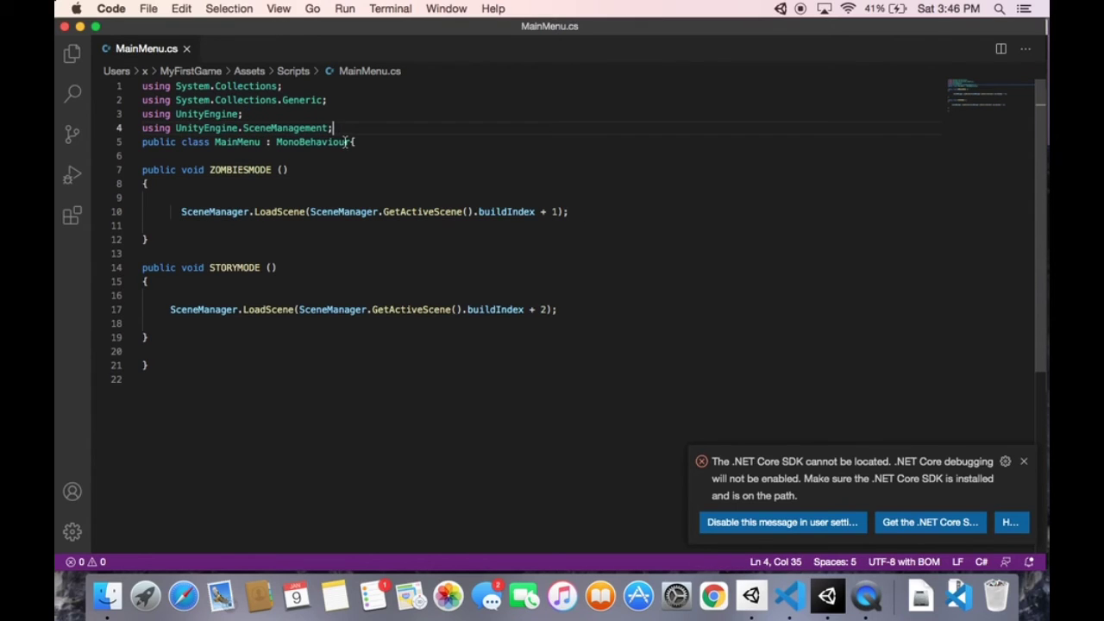
left_click(310, 211)
left_click(580, 336)
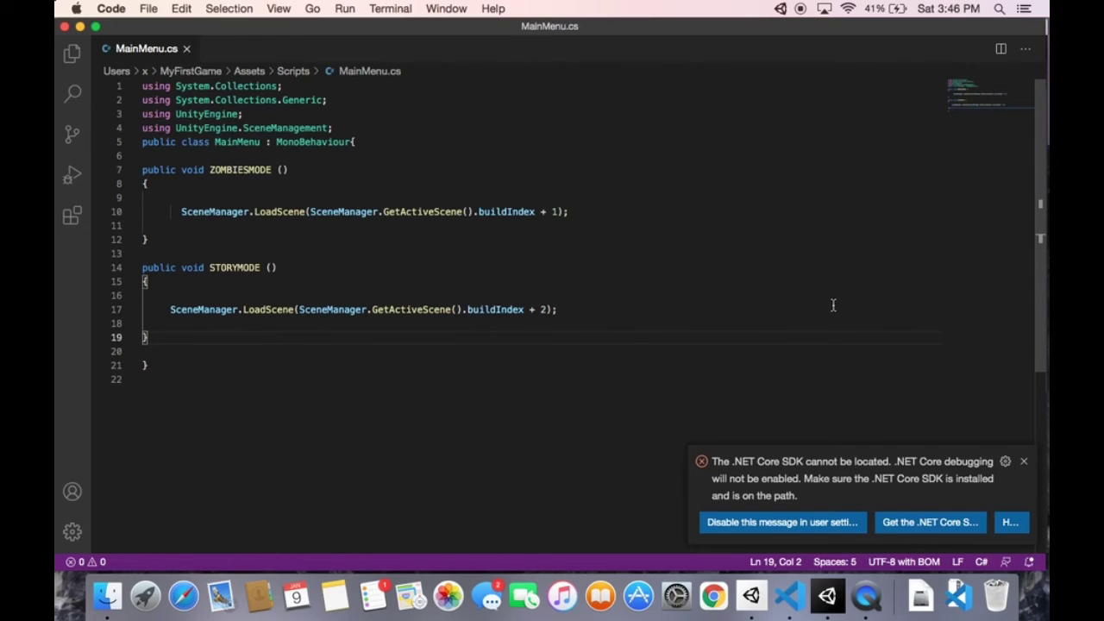
left_click(751, 595)
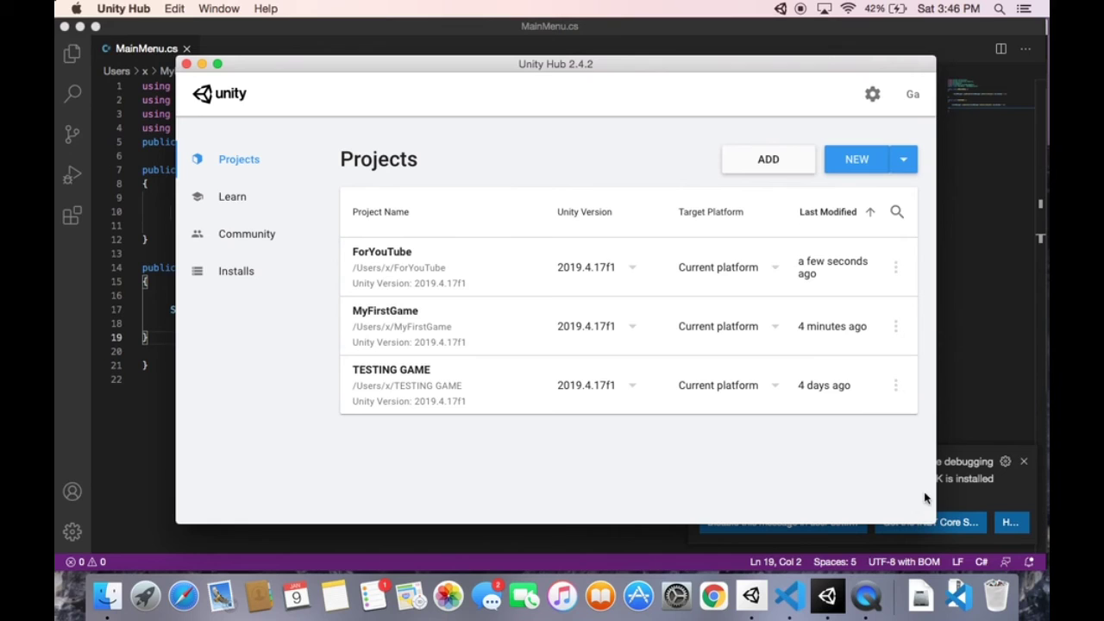
- Open the MyFirstGame project from Unity Hub and bring the Unity editor forward
left_click(839, 607)
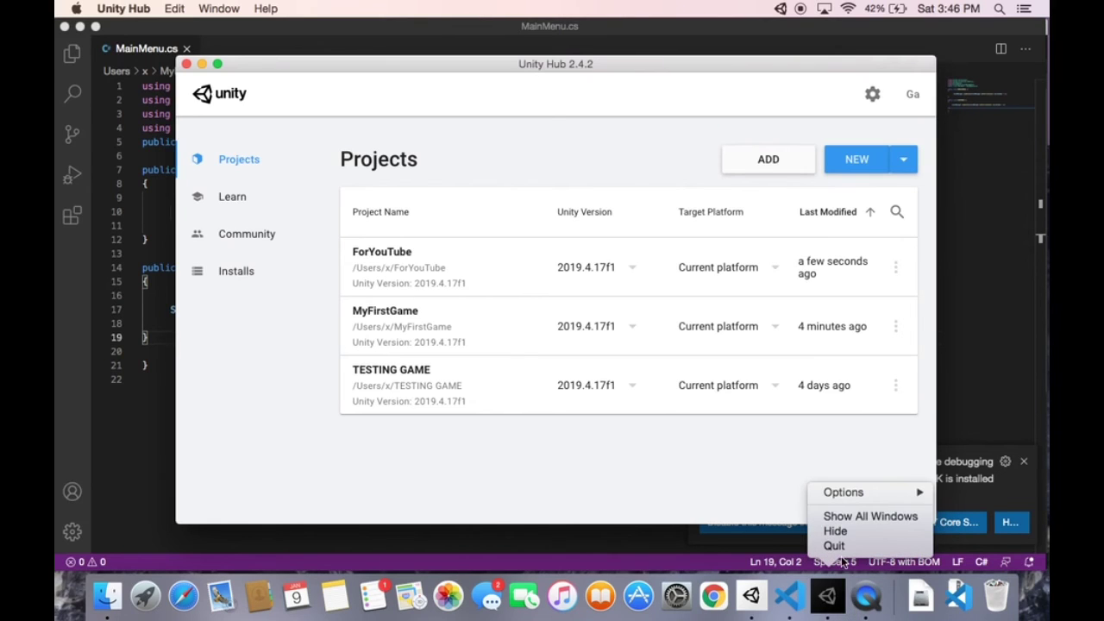
left_click(833, 545)
left_click(399, 320)
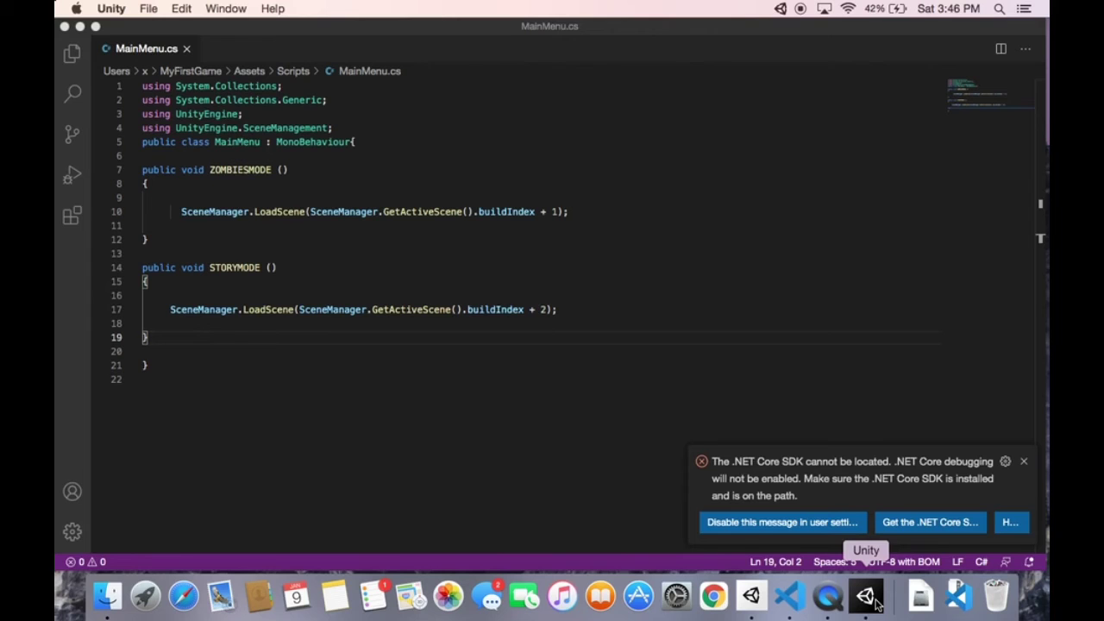
left_click(876, 602)
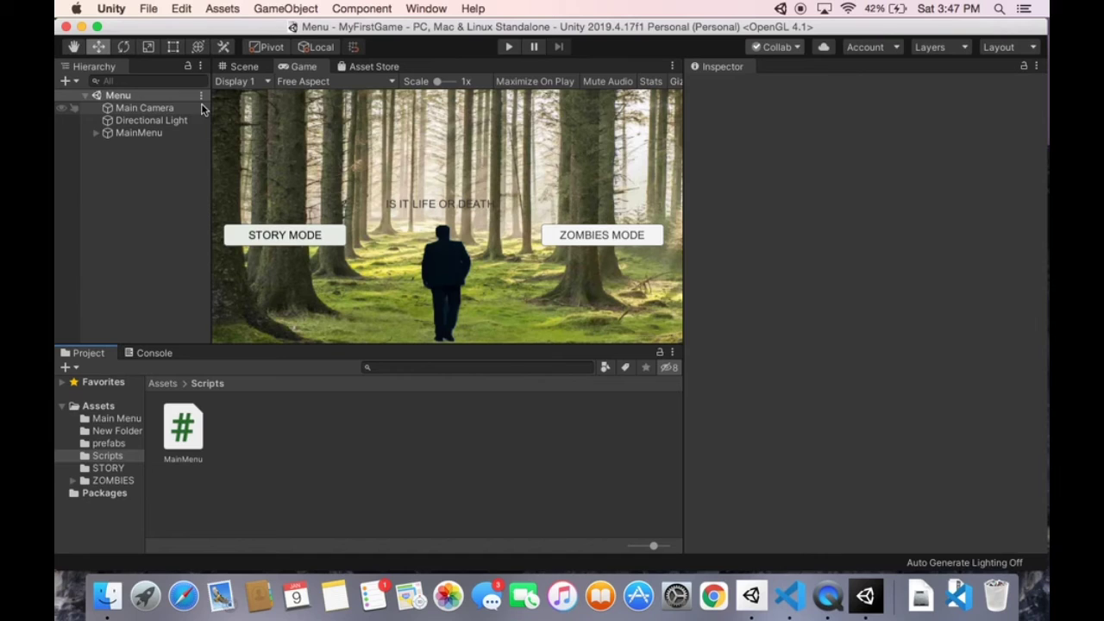
- Confirm Build Settings list Menu, ZOMBIESMODE and STORYMODE as scenes 0, 1 and 2, then close it
left_click(148, 8)
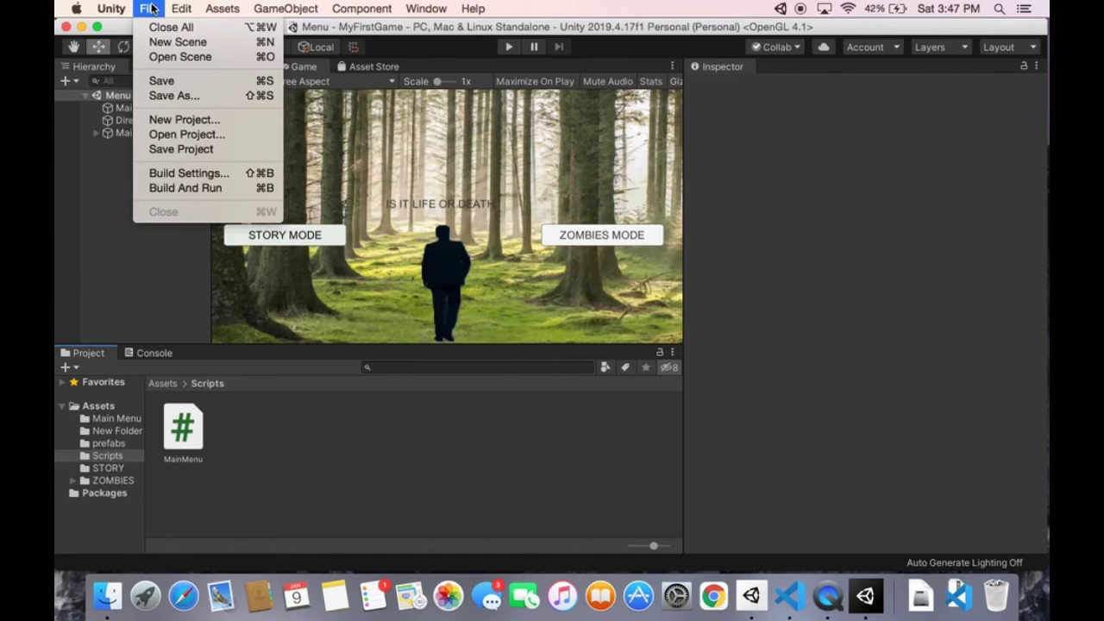
left_click(207, 173)
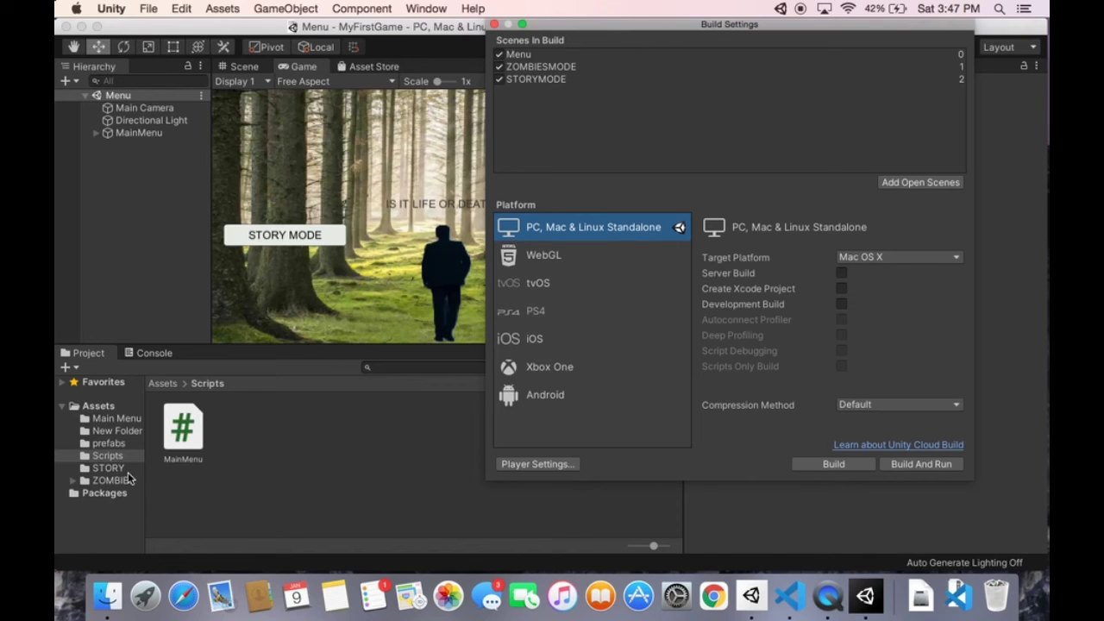
left_click(107, 409)
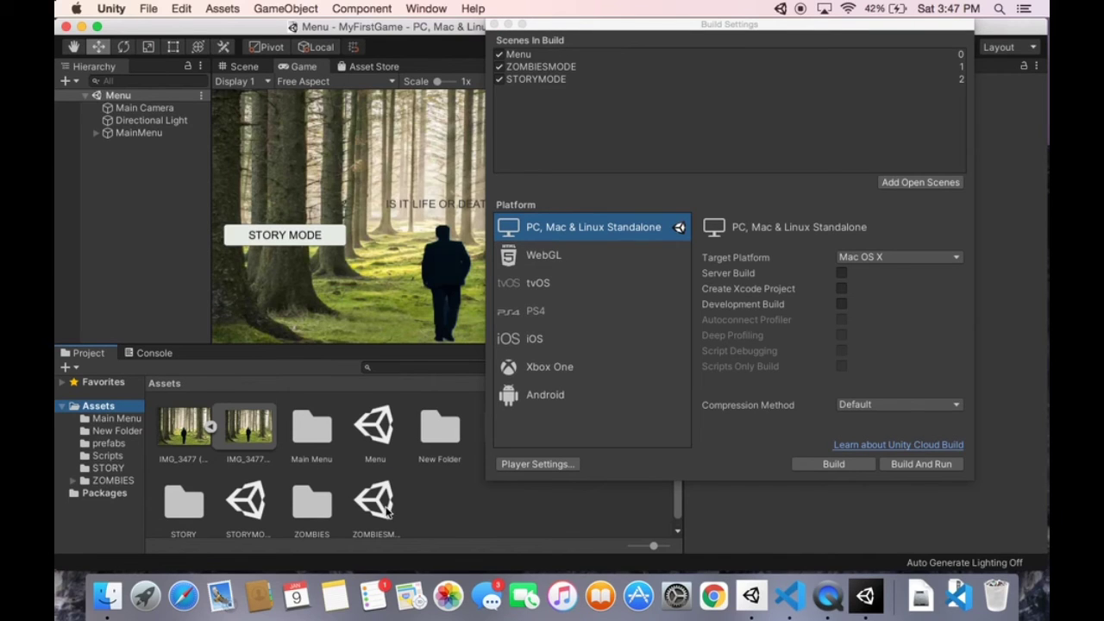
left_click(386, 510)
left_click_drag(389, 456, 572, 79)
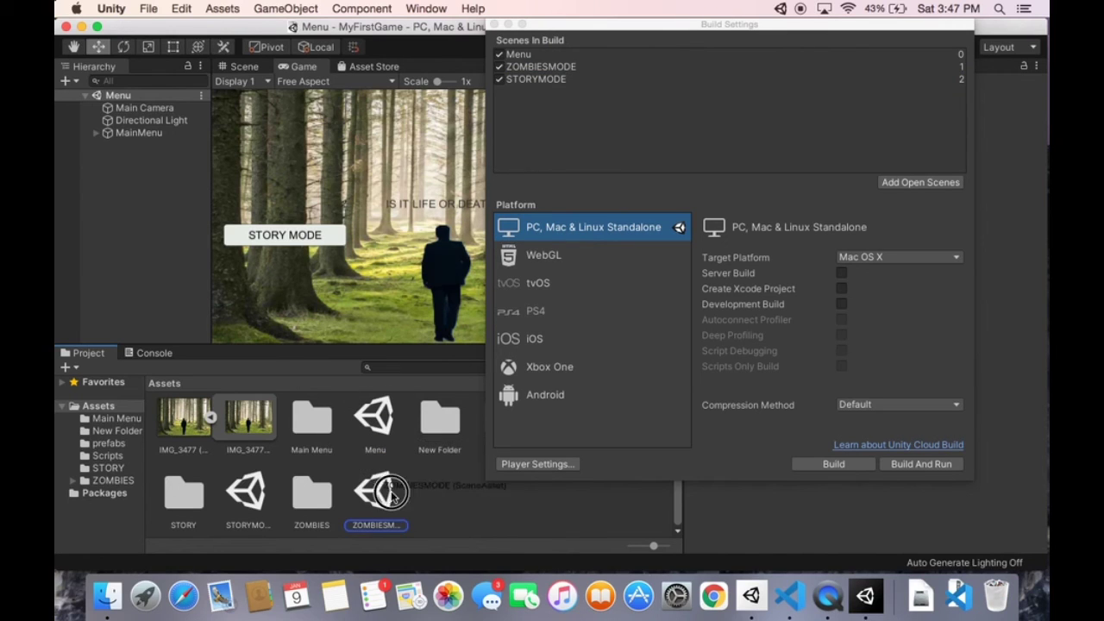
left_click_drag(367, 401, 414, 492)
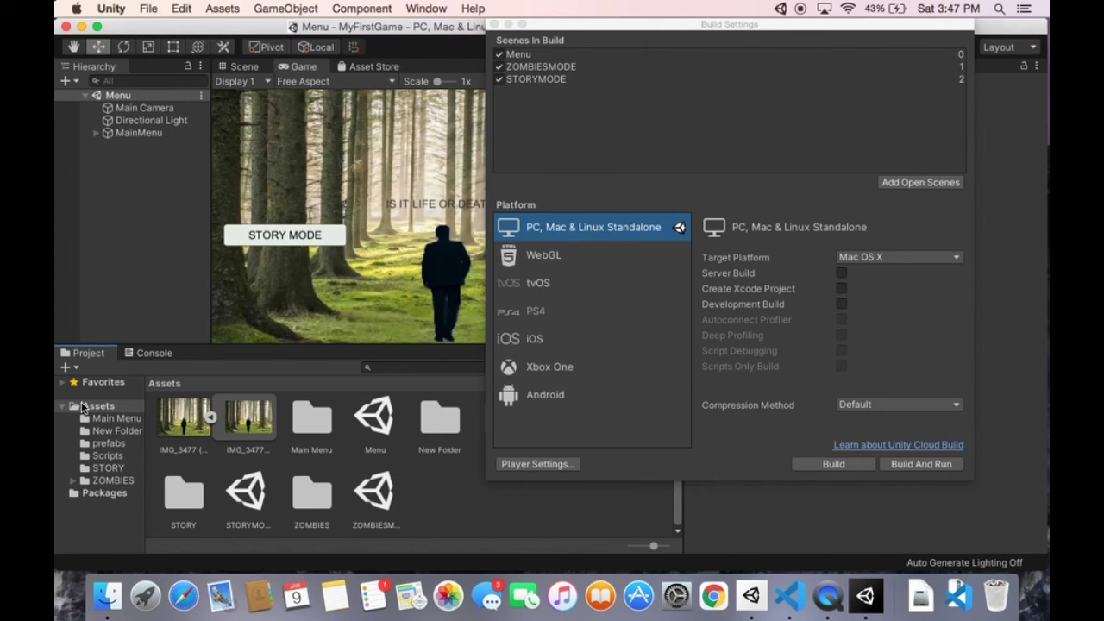
left_click(201, 94)
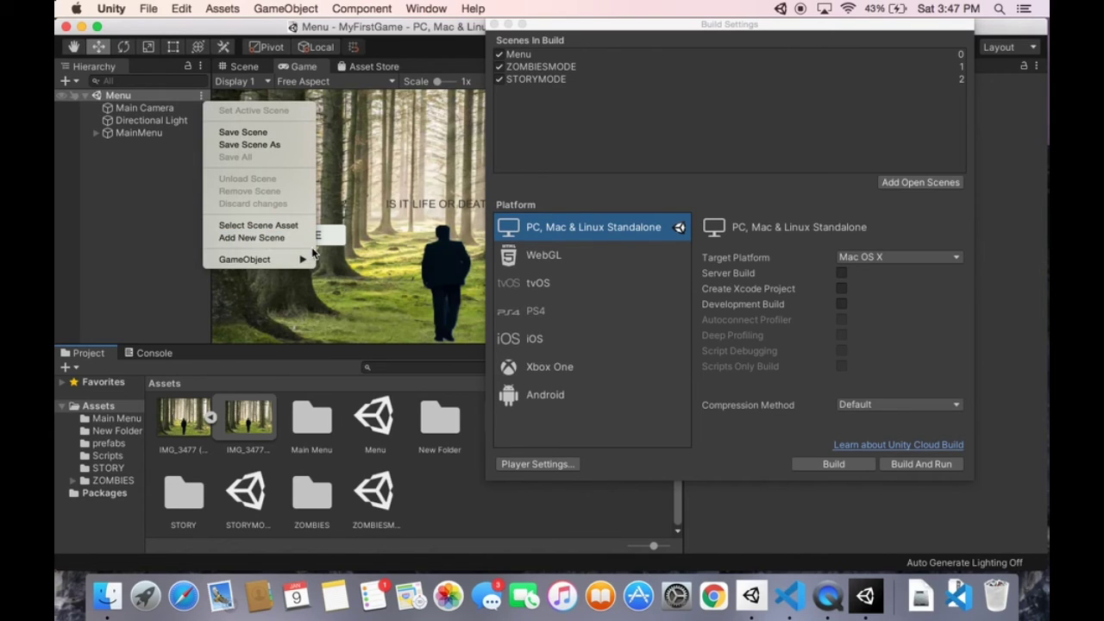
left_click(82, 264)
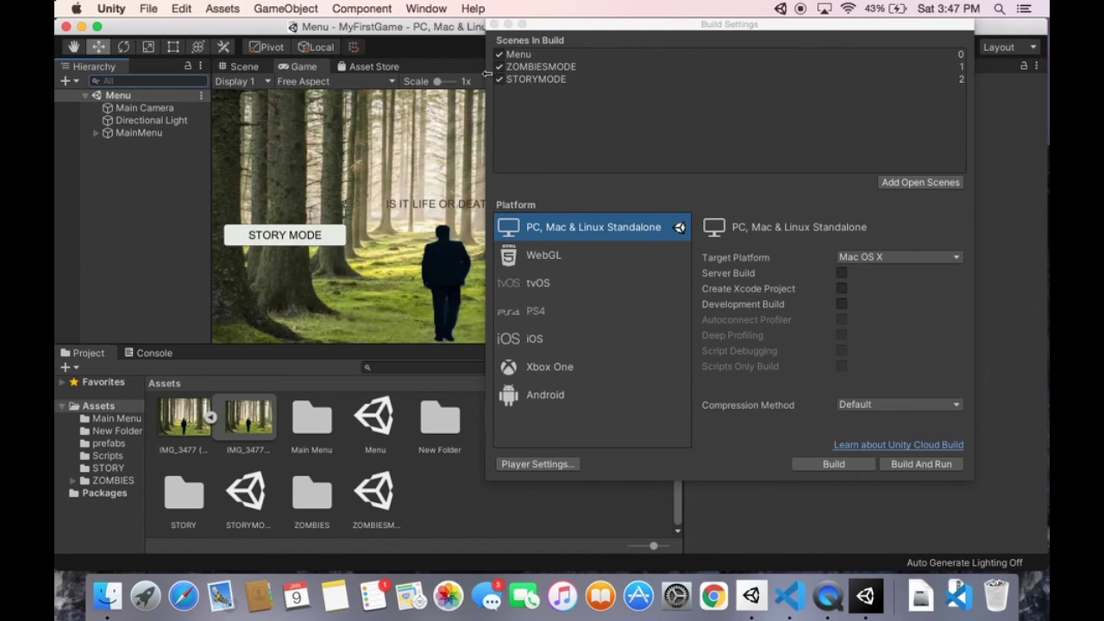
left_click(582, 91)
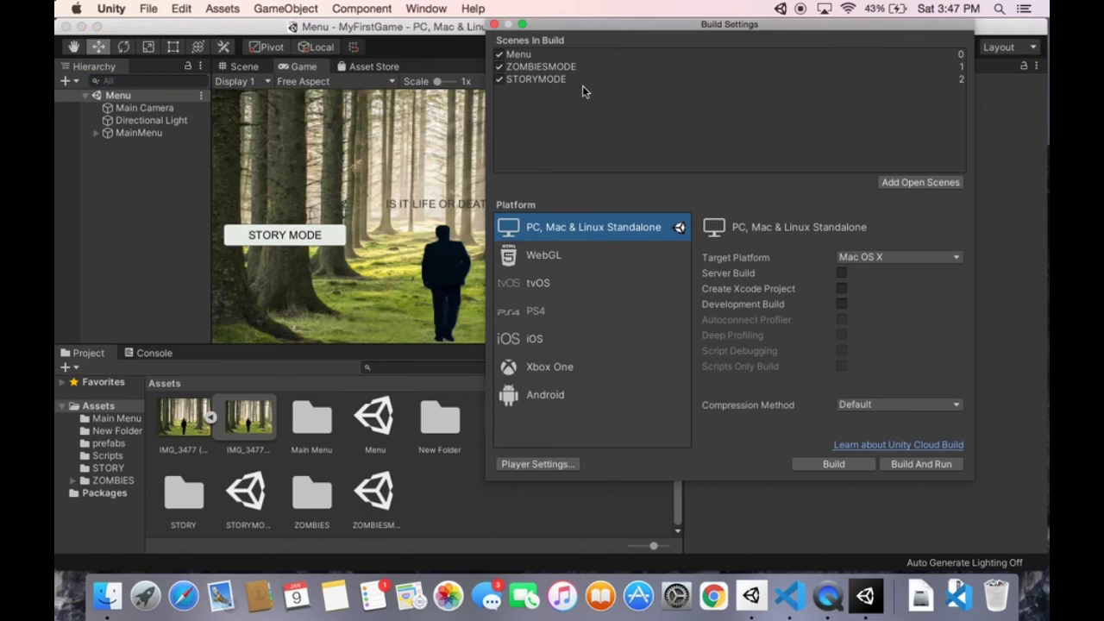
left_click(494, 25)
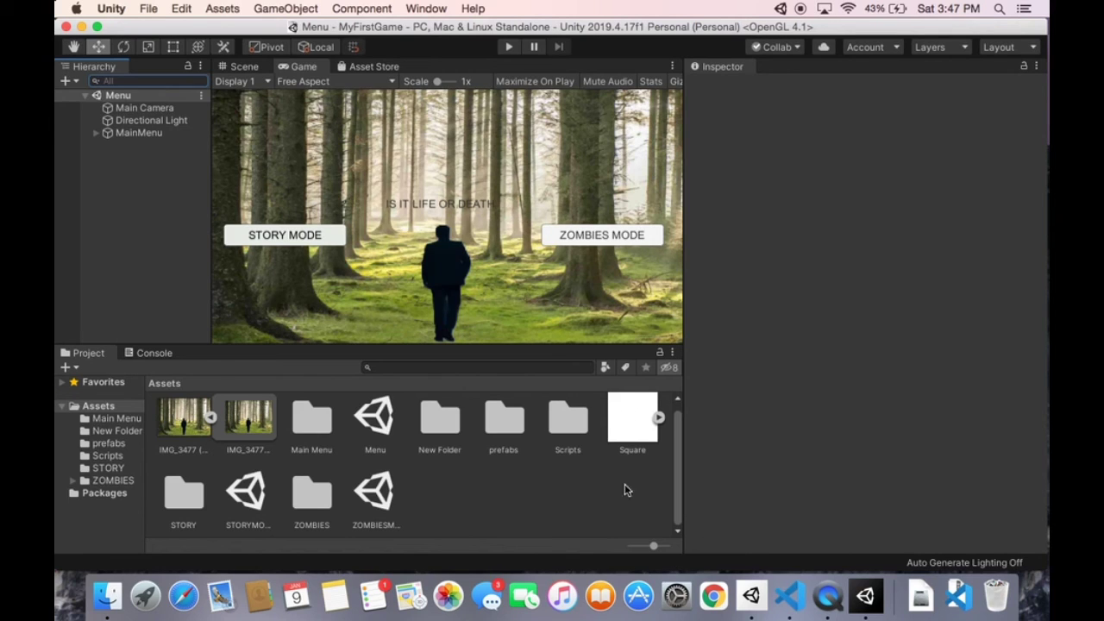
- Assign the MainMenu object to the Button Story mode On Click event
left_click(96, 133)
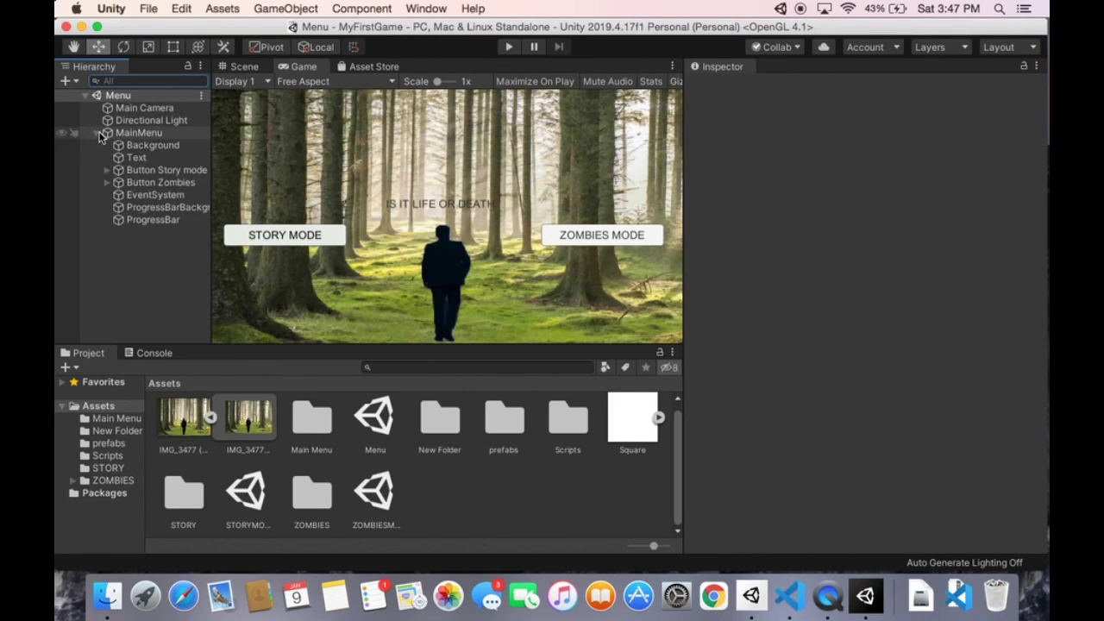
left_click(158, 173)
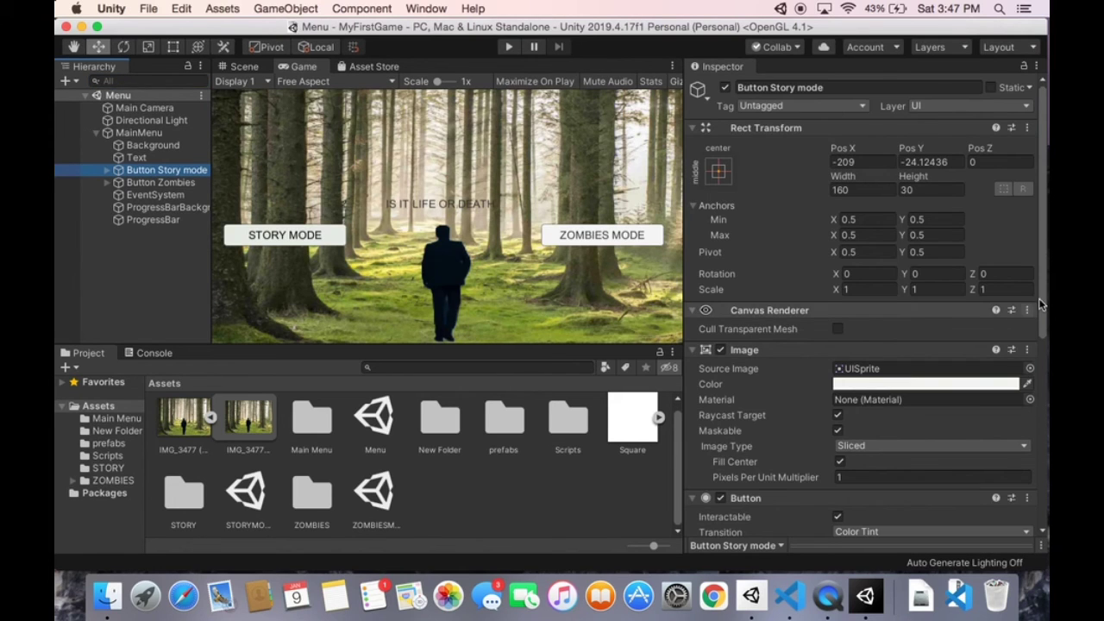
left_click_drag(1041, 304, 1042, 493)
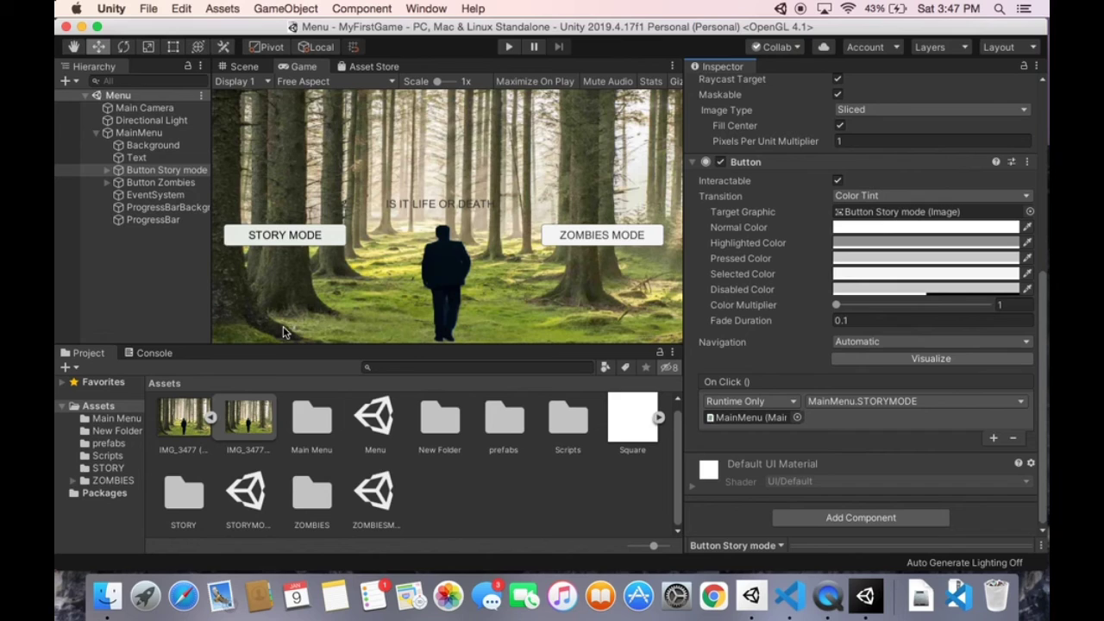
left_click(121, 456)
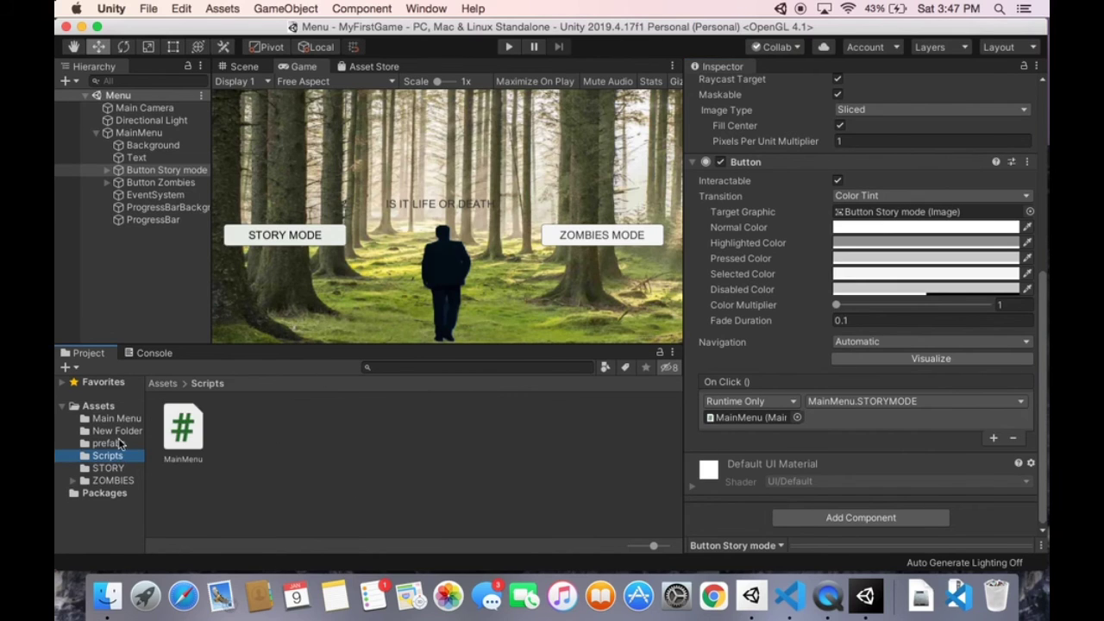
mouse_move(183, 427)
left_mouse_down()
mouse_move(327, 289)
mouse_move(152, 131)
left_mouse_up()
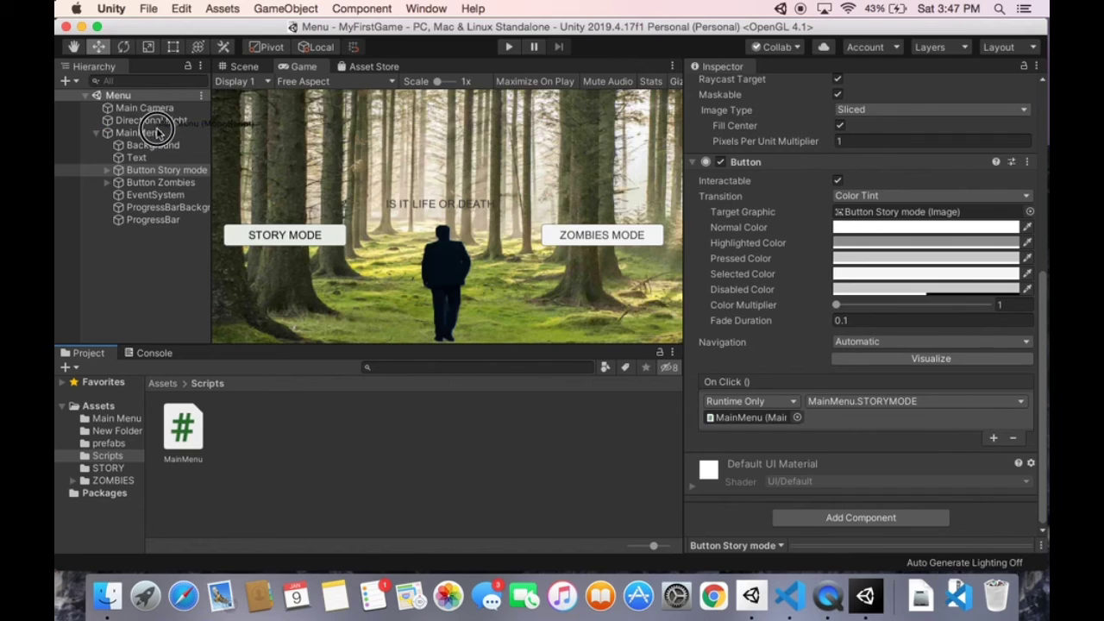
mouse_move(153, 131)
left_mouse_down()
mouse_move(230, 418)
mouse_move(217, 437)
left_mouse_up()
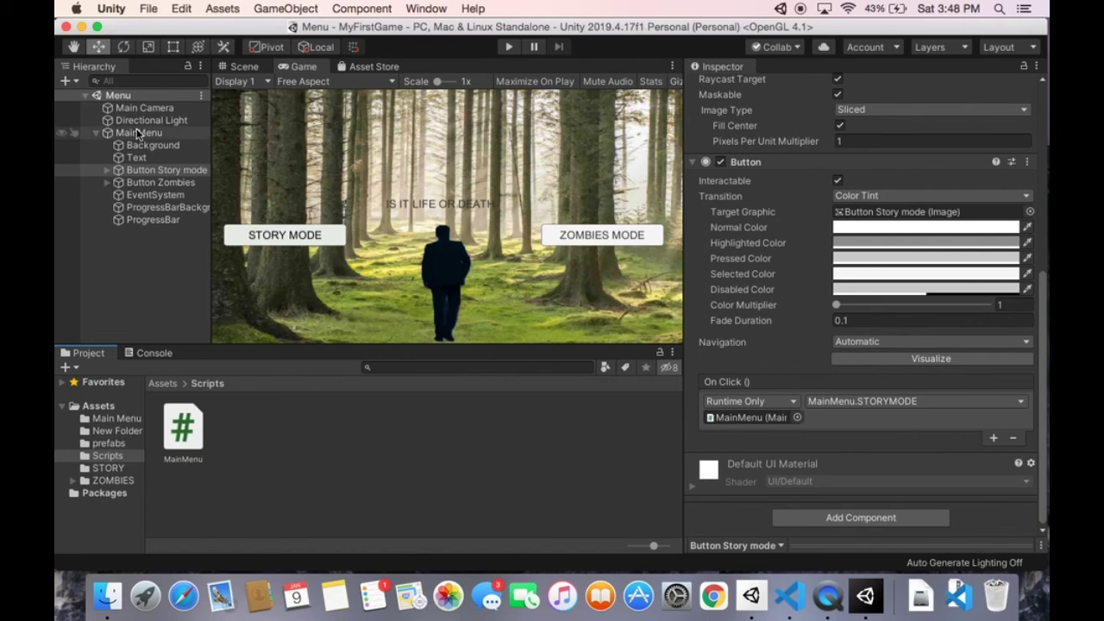
mouse_move(138, 133)
left_mouse_down()
mouse_move(466, 345)
mouse_move(138, 156)
mouse_move(138, 133)
left_mouse_up()
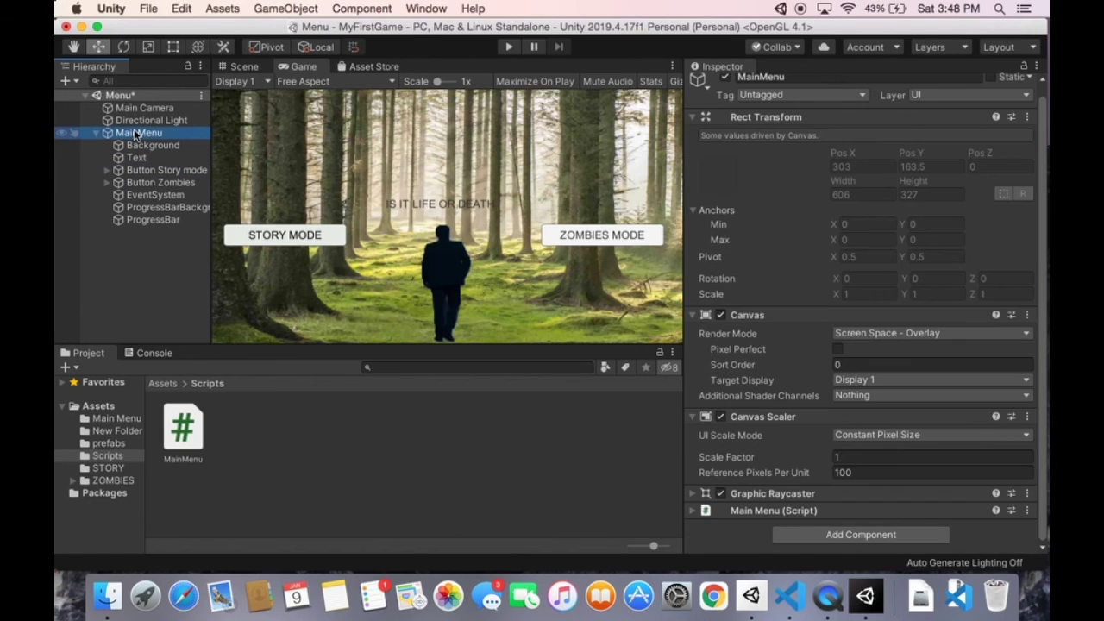
- Set the button's On Click function to MainMenu.STORYMODE
left_click(164, 170)
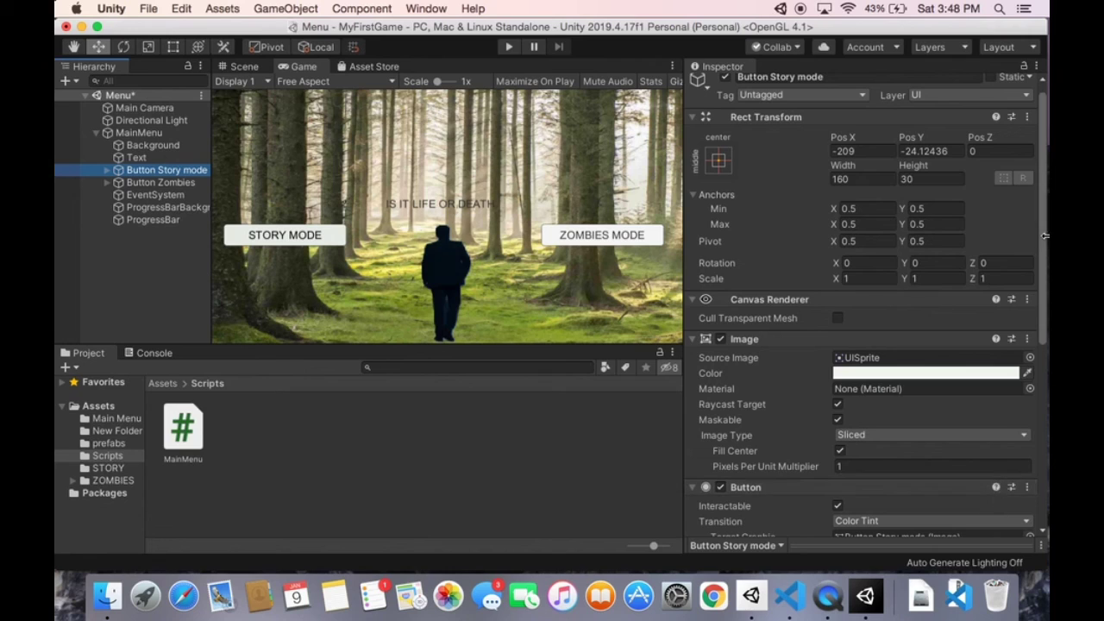
scroll(1044, 244, "down", 3)
scroll(1044, 243, "down", 1)
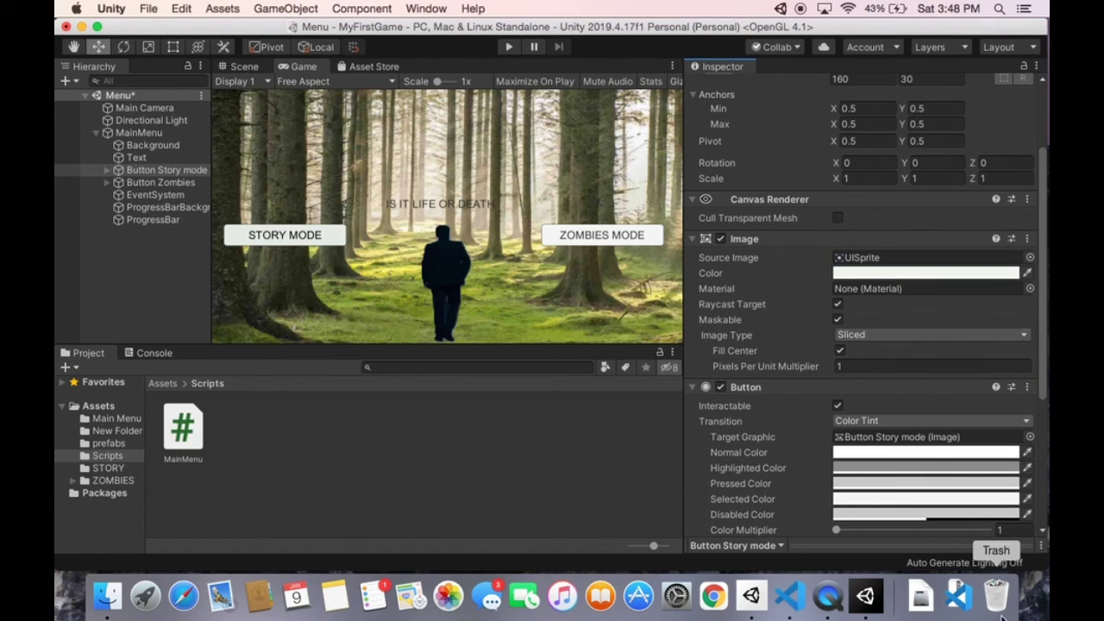
scroll(1035, 270, "down", 1)
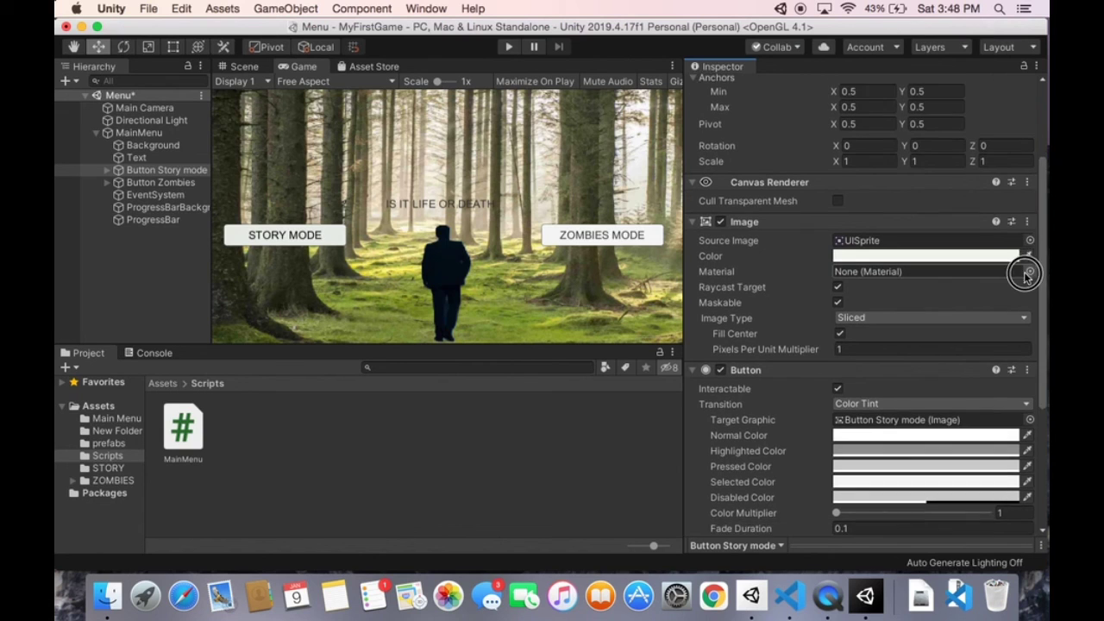
scroll(1024, 272, "down", 4)
scroll(944, 348, "down", 4)
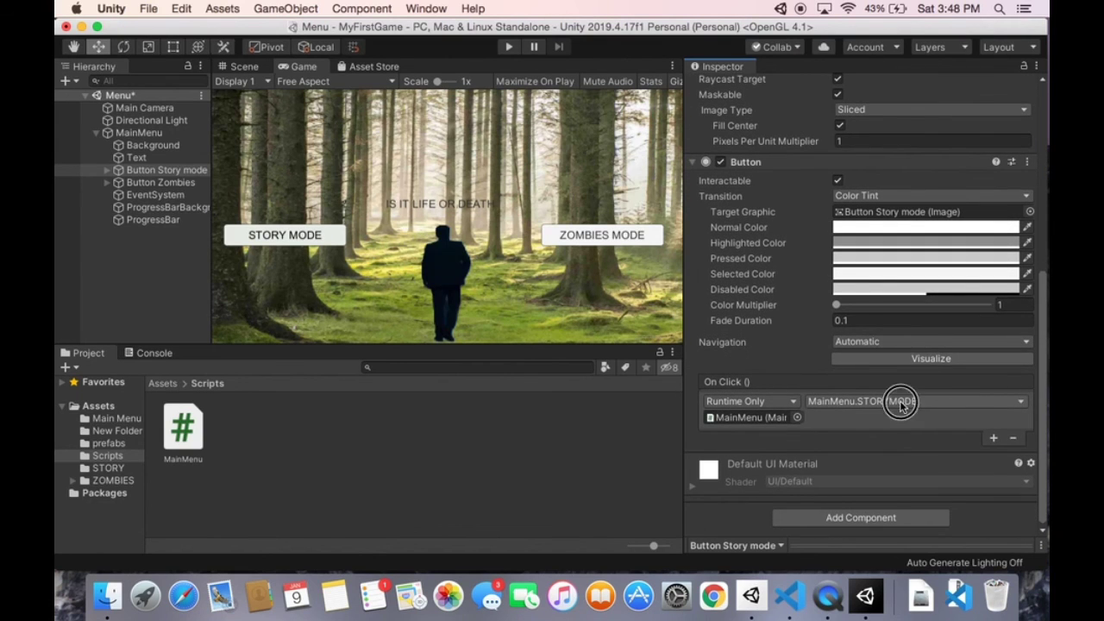
left_click(904, 401)
mouse_move(871, 500)
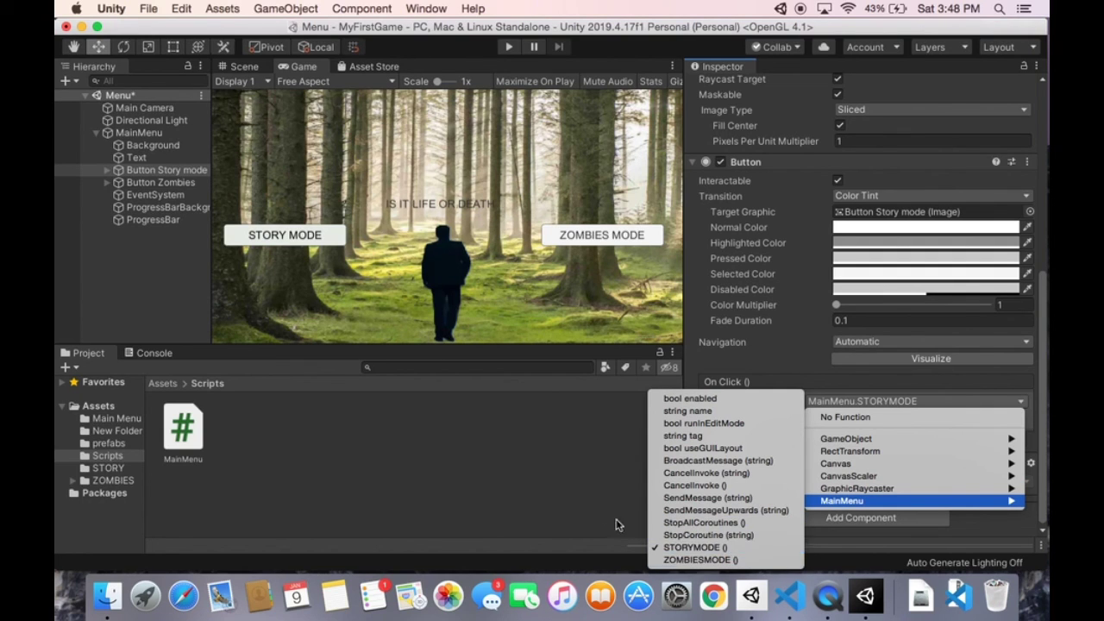
left_click(589, 507)
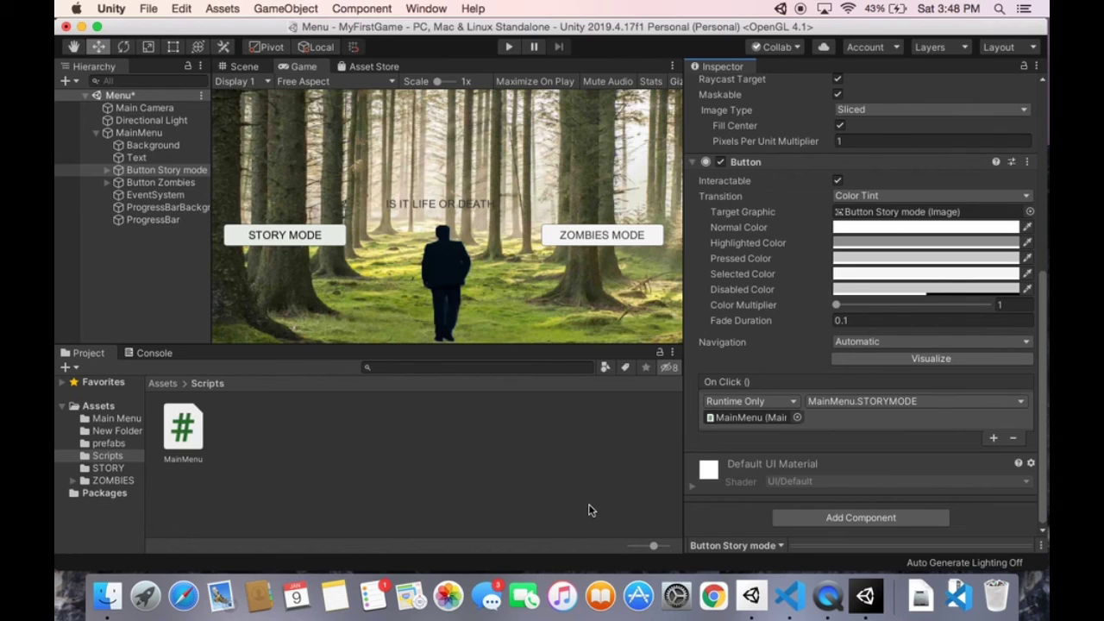
- Inspect the STORY MODE highlight colour, leave it grey, and start Play mode
left_click(250, 66)
left_click(299, 66)
left_click(897, 244)
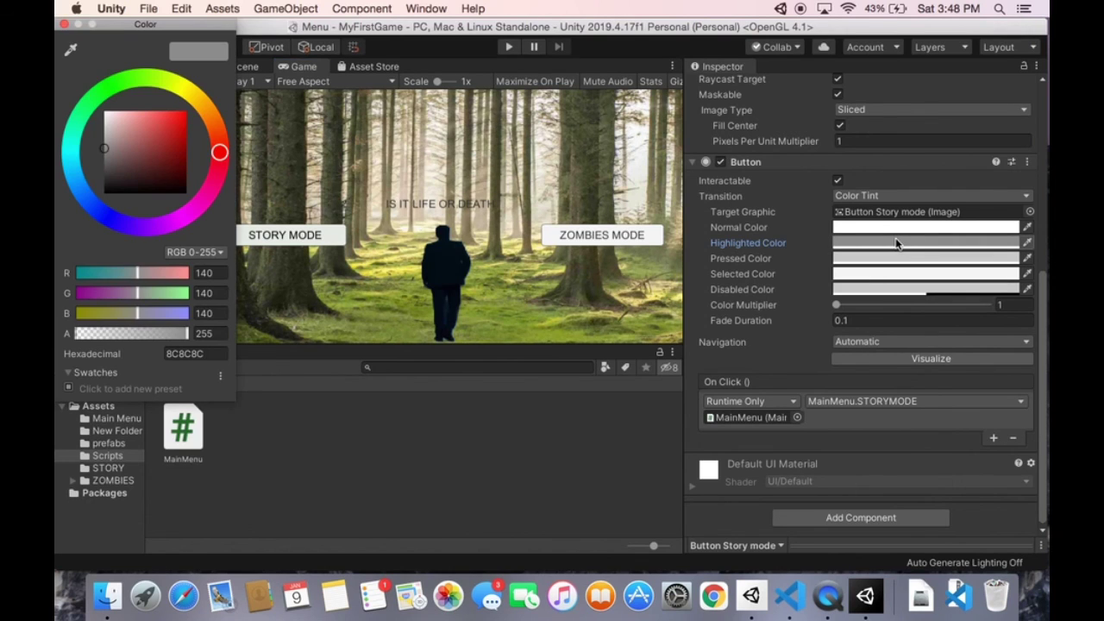
left_click(104, 152)
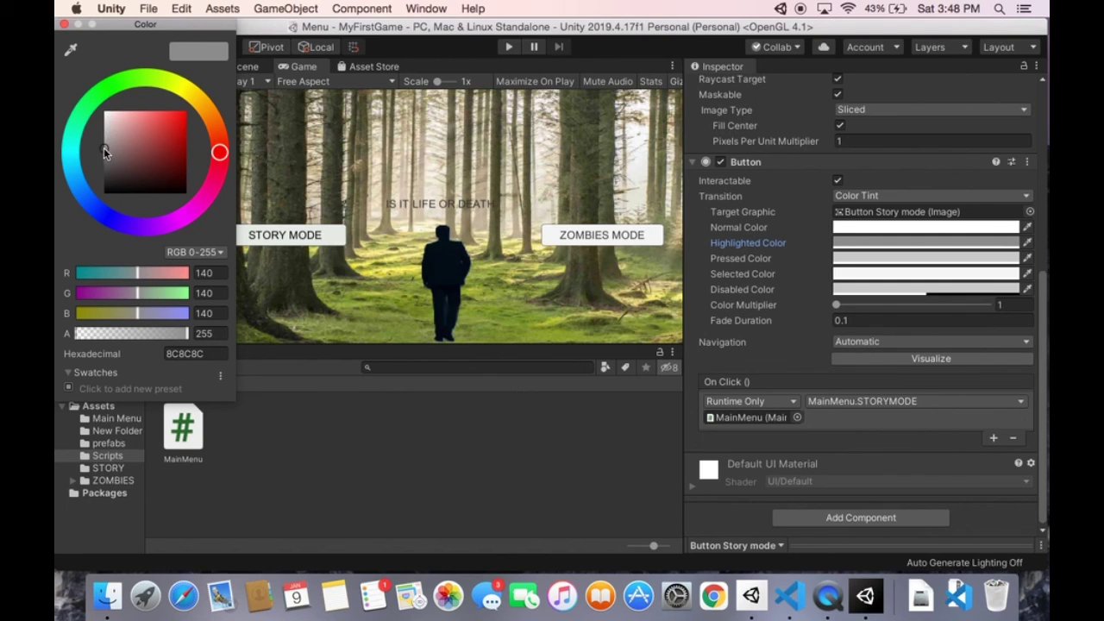
left_click(66, 24)
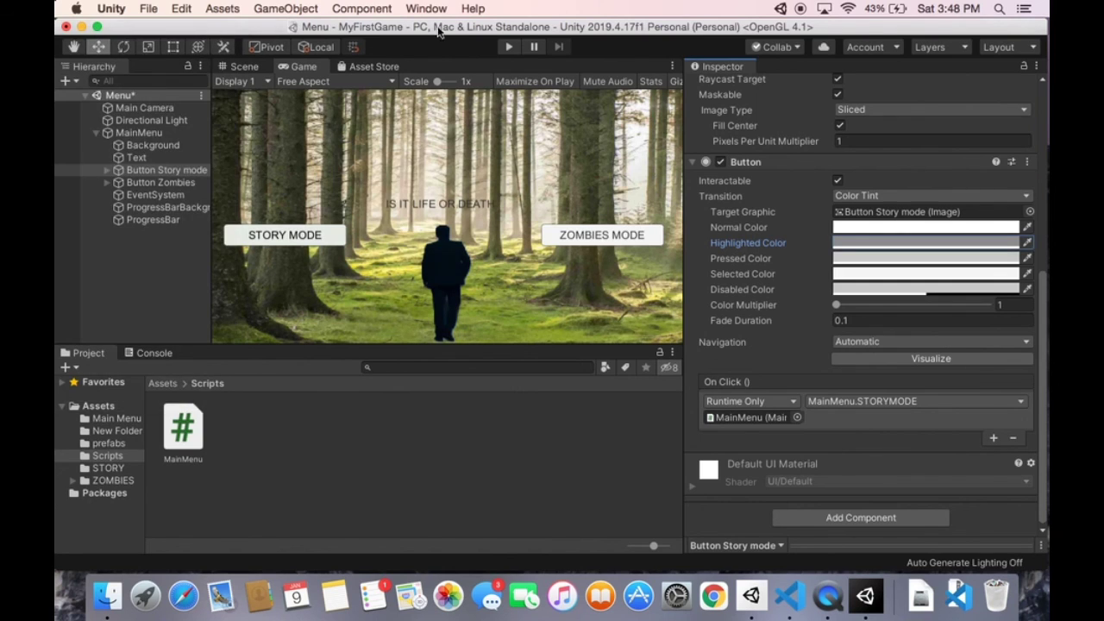
left_click(507, 47)
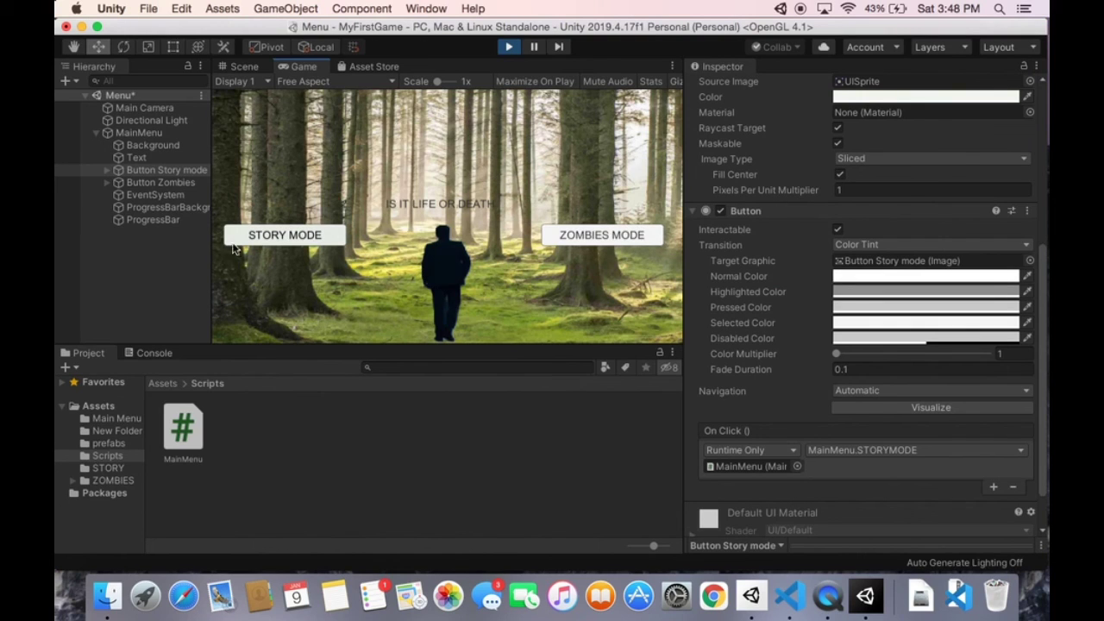
- Click STORY MODE in the running game to load STORYMODE, then stop play
left_click(326, 245)
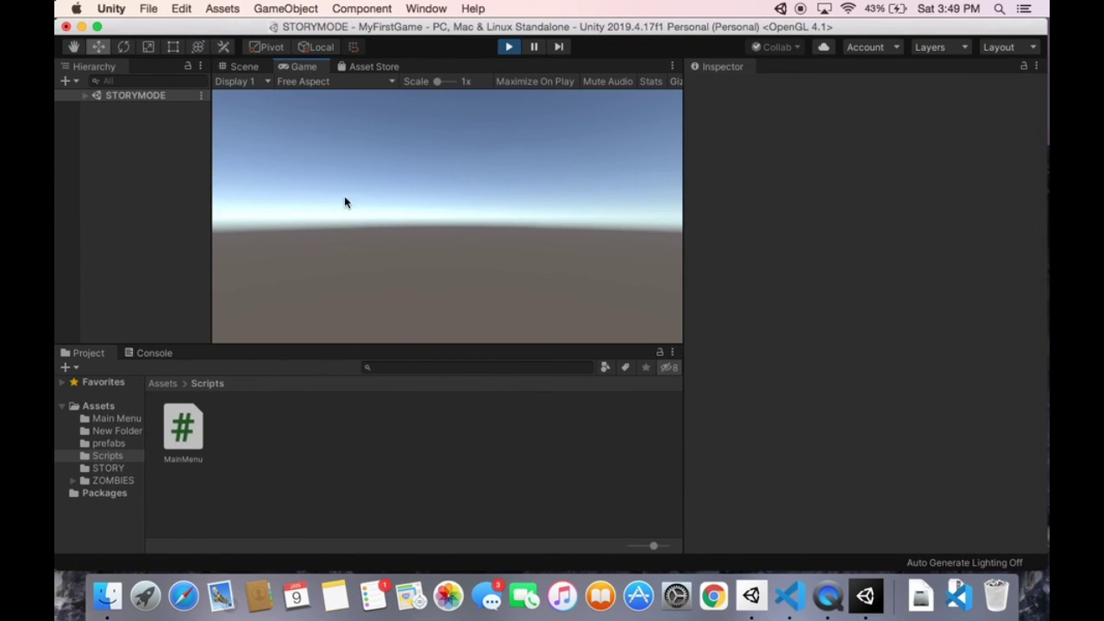
left_click(509, 48)
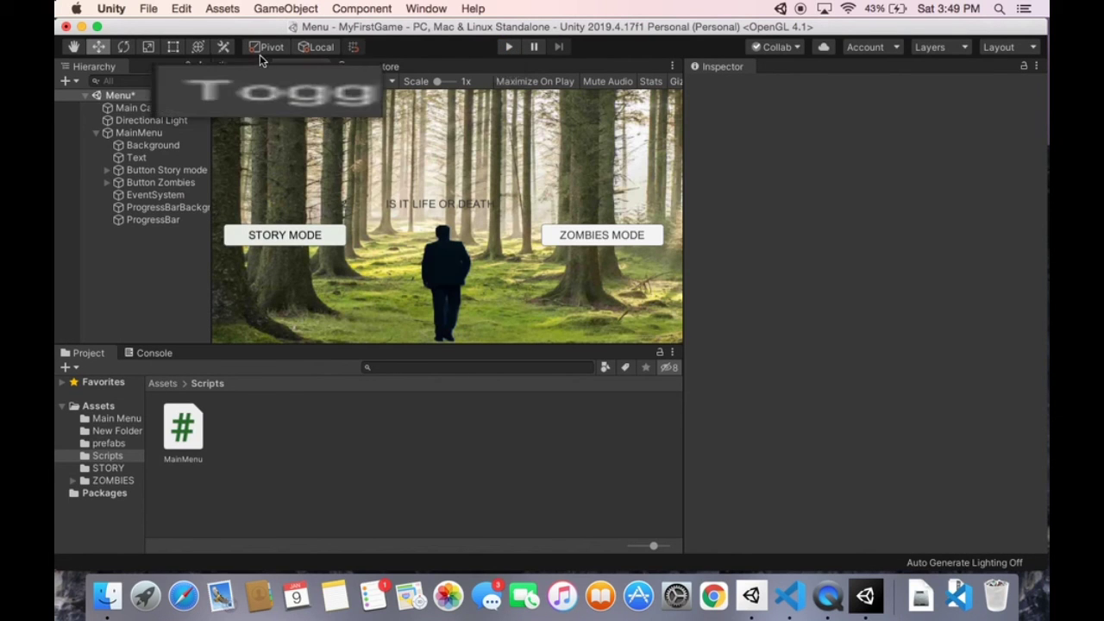
- Switch to the Scene view and rotate it with the gizmo to face the menu canvas front-on
left_click(241, 66)
left_click(310, 67)
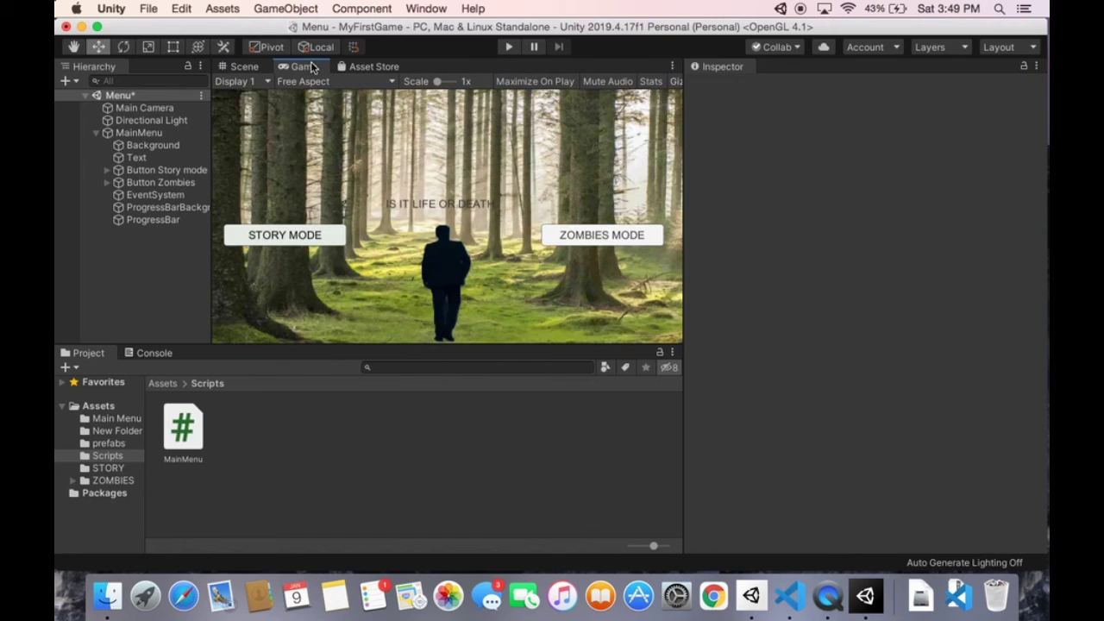
left_click(259, 67)
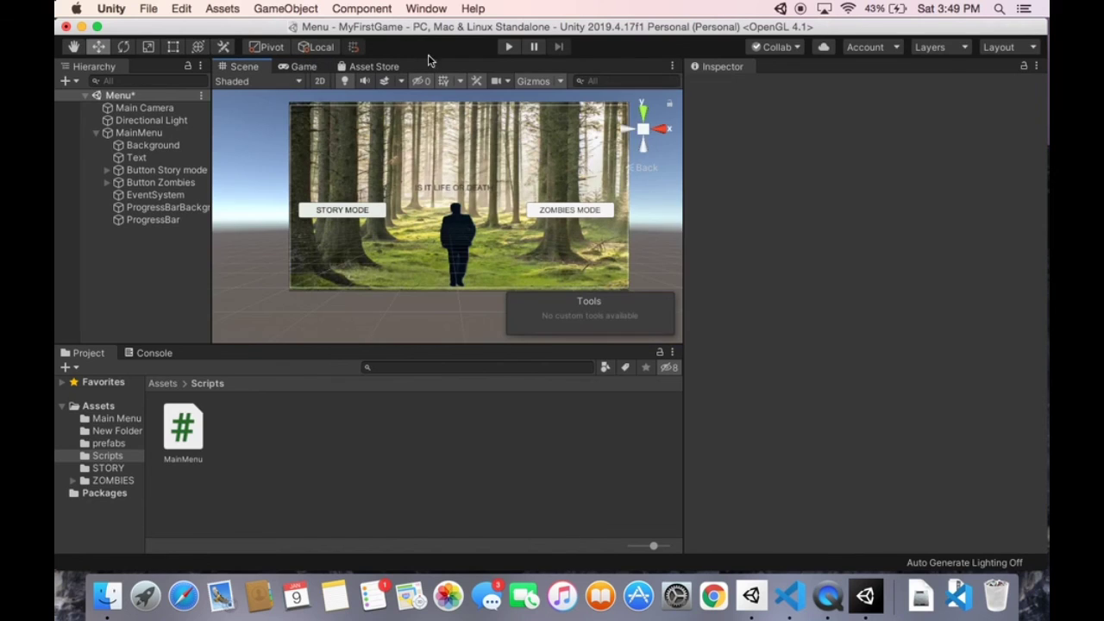
left_click(628, 130)
left_click(628, 129)
- Return to the Game view and collapse MainMenu's children in the Hierarchy
left_click(303, 66)
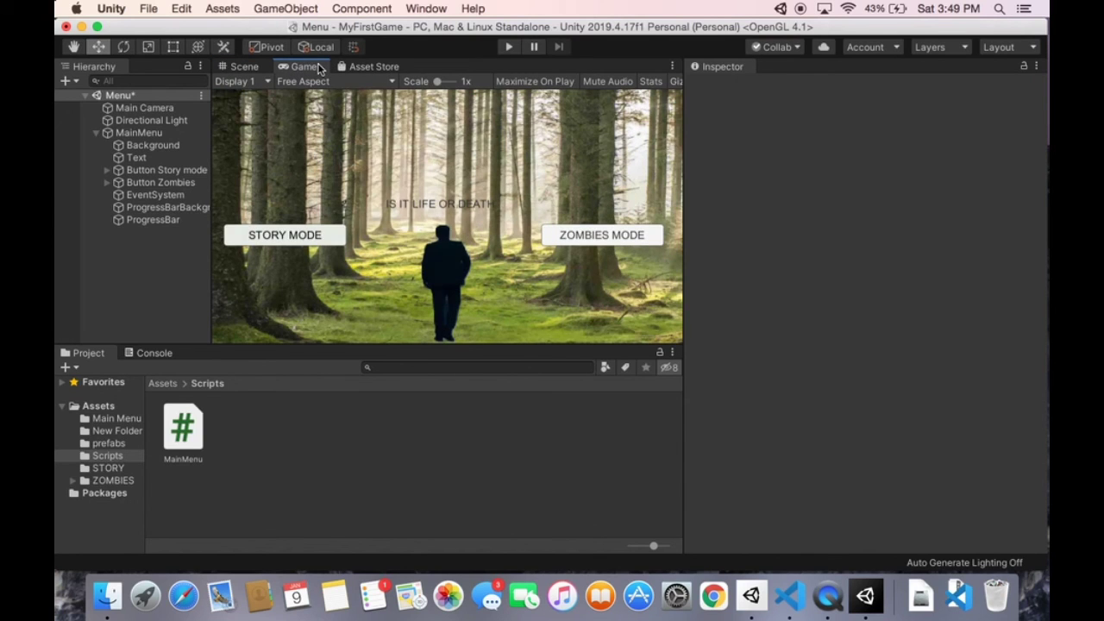
left_click(96, 132)
left_click(342, 421)
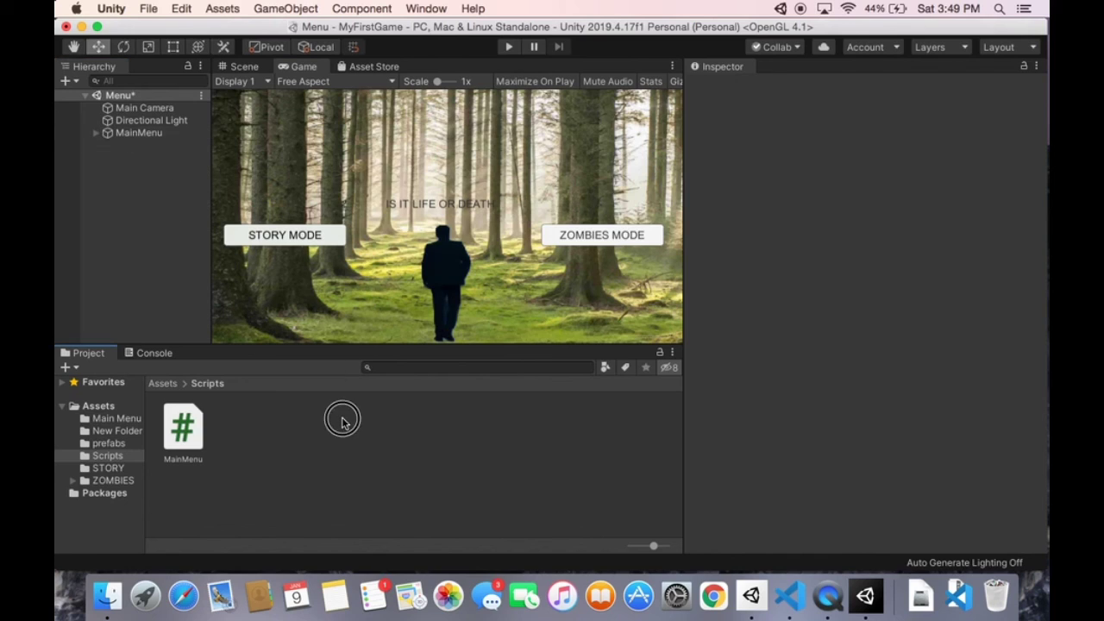